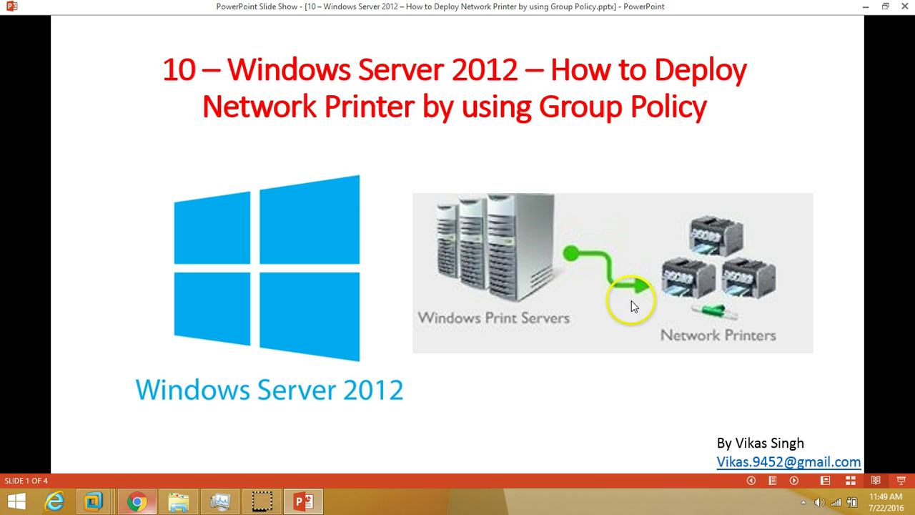
Step: Advance to the demo environment slide, and review the Win2K12R2-DC01 server's properties and role dashboard in VMware Workstation
{"action": "left_click", "coordinate": [794, 480]}
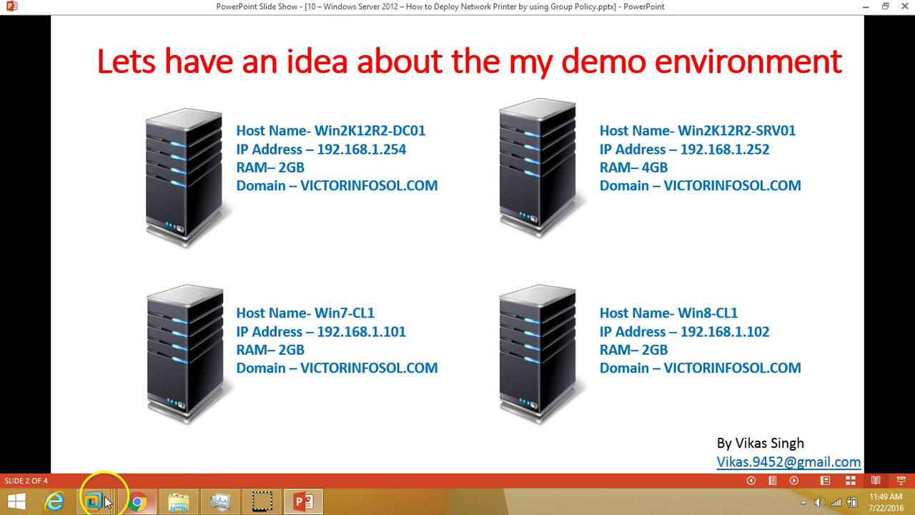
{"action": "mouse_move", "coordinate": [104, 500]}
{"action": "left_click", "coordinate": [189, 438]}
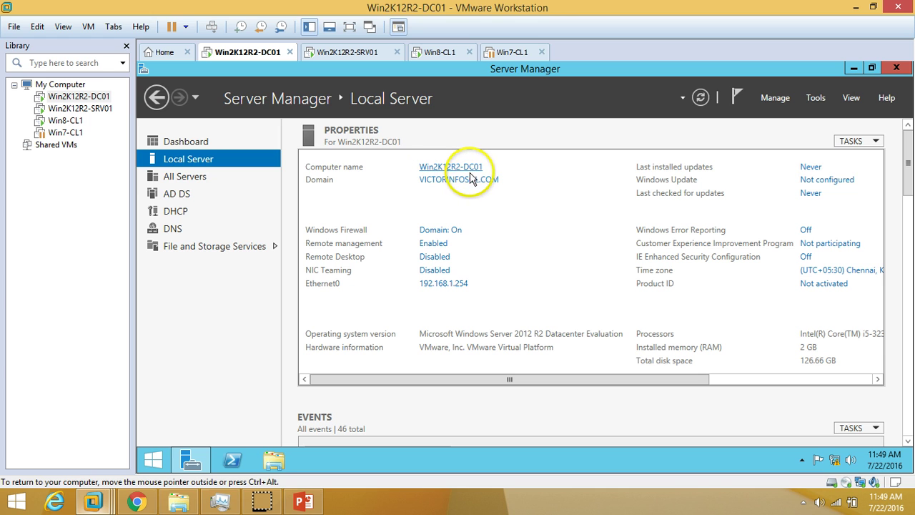
{"action": "left_click", "coordinate": [223, 142]}
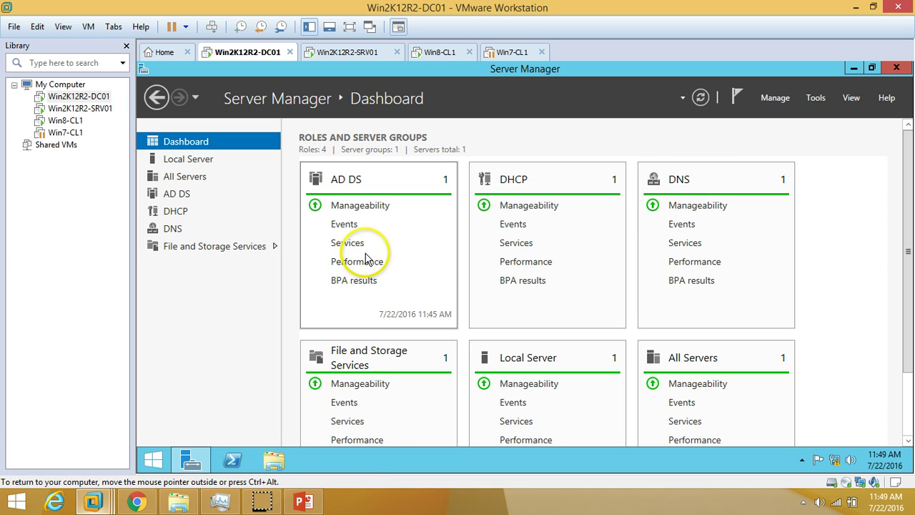
Step: Return to the environment slide in PowerPoint, and check Win2K12R2-SRV01's roles, computer name and domain in VMware Workstation
{"action": "mouse_move", "coordinate": [304, 501]}
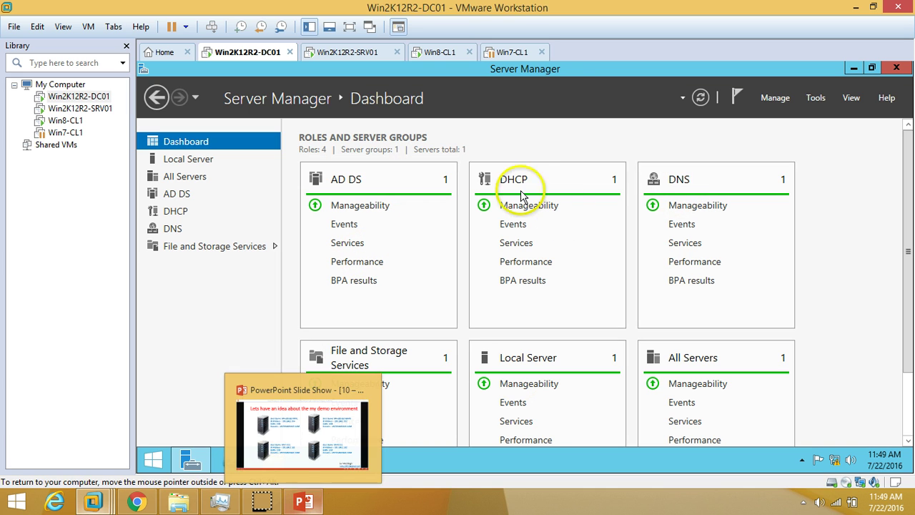
{"action": "left_click", "coordinate": [309, 419]}
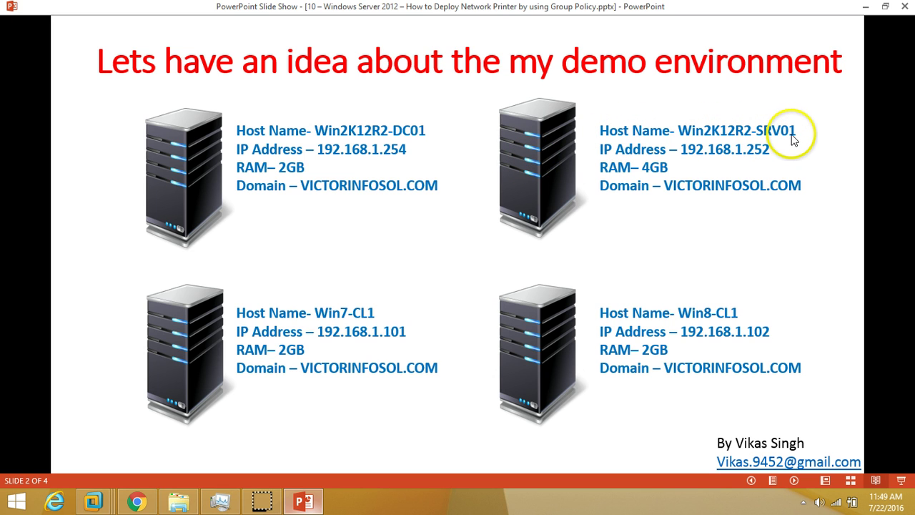
{"action": "left_click", "coordinate": [315, 503]}
{"action": "left_click", "coordinate": [337, 54]}
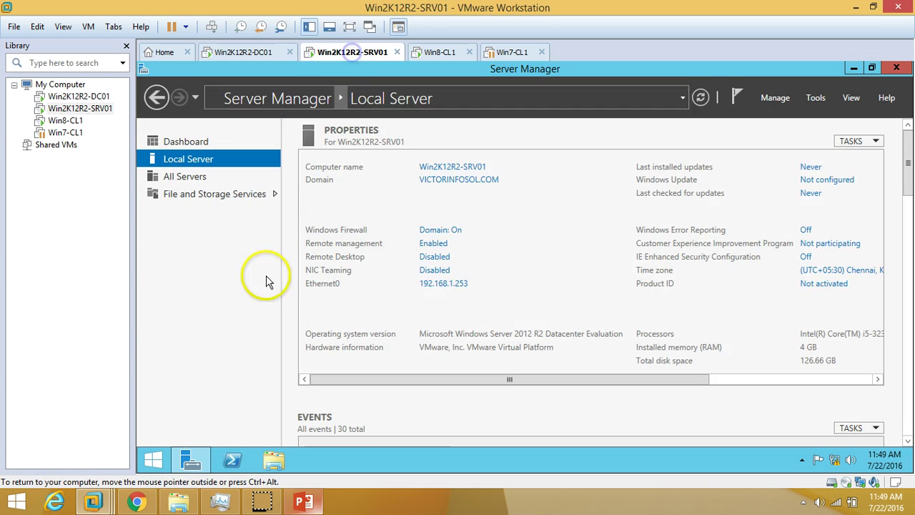
{"action": "left_click", "coordinate": [437, 184]}
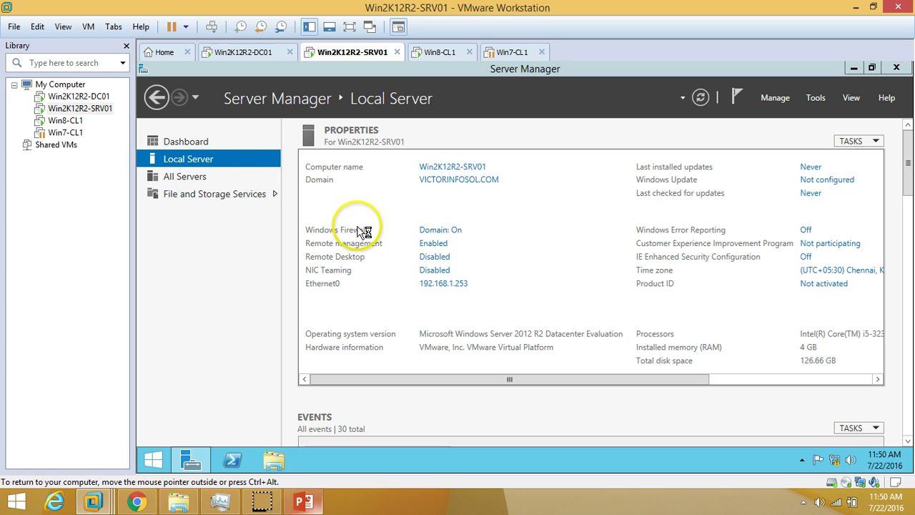
{"action": "left_click", "coordinate": [214, 144]}
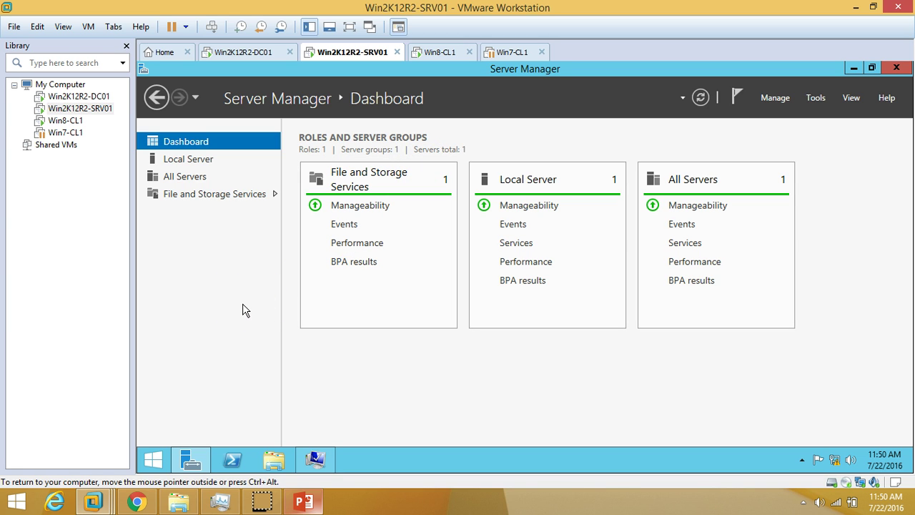
{"action": "left_click", "coordinate": [316, 460]}
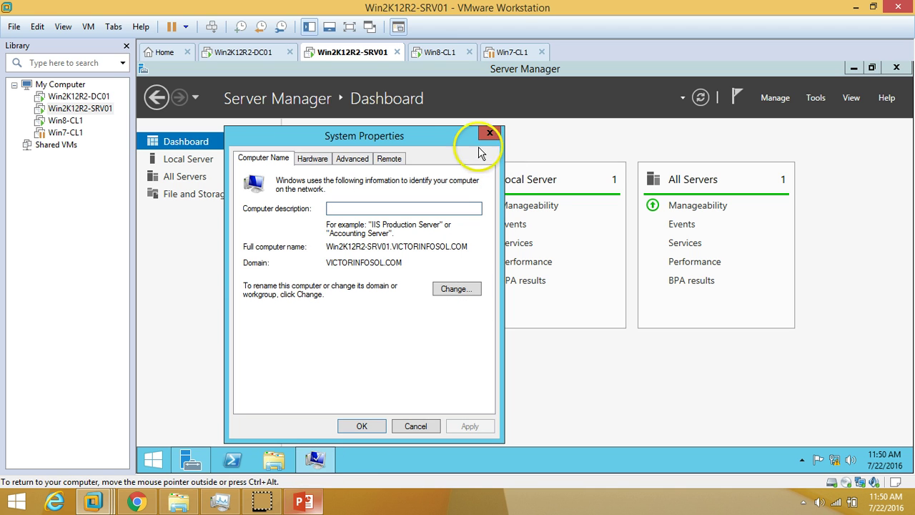
{"action": "left_click", "coordinate": [487, 132]}
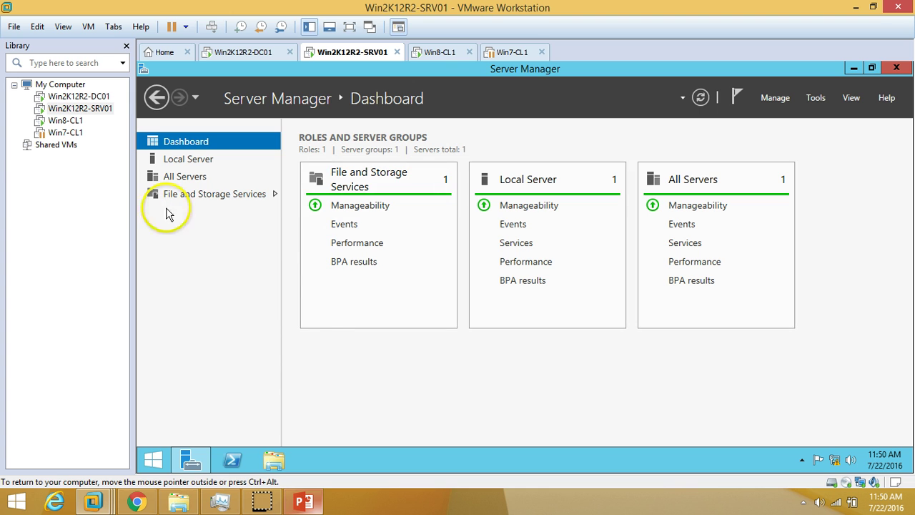
Step: Review the client hosts on the environment slide, and open the system information of the Win8-CL1 virtual machine
{"action": "left_click", "coordinate": [304, 501]}
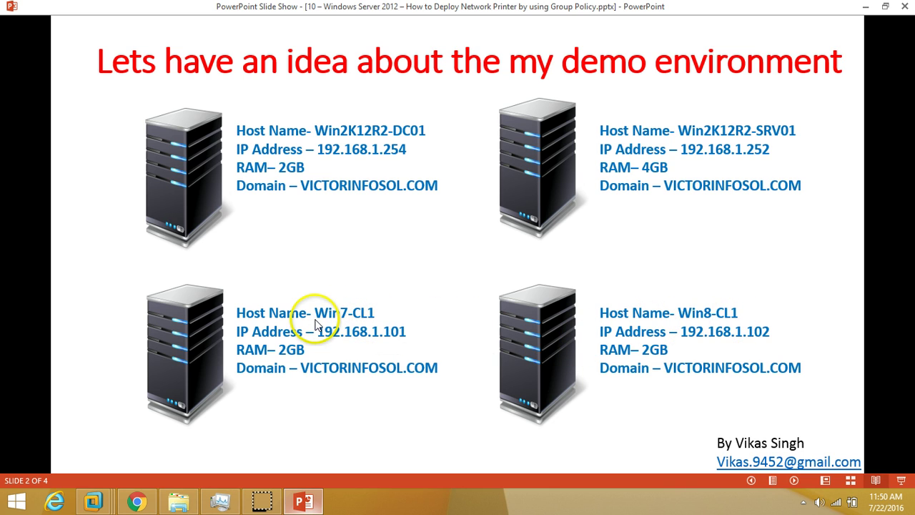
{"action": "left_click", "coordinate": [306, 502]}
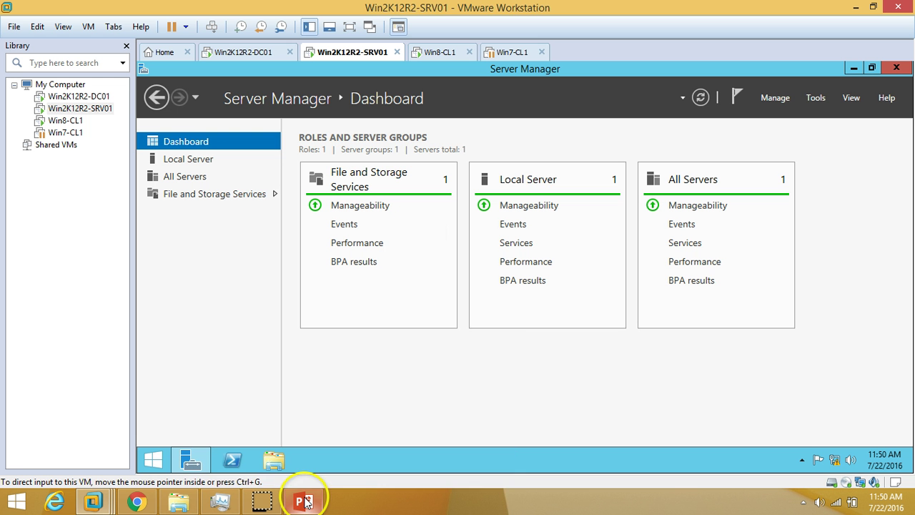
{"action": "left_click", "coordinate": [439, 54]}
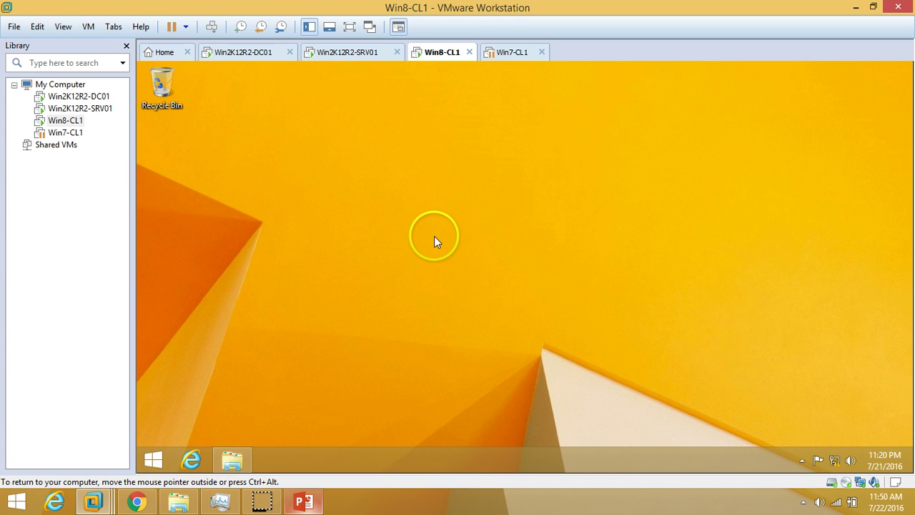
{"action": "left_click", "coordinate": [233, 460]}
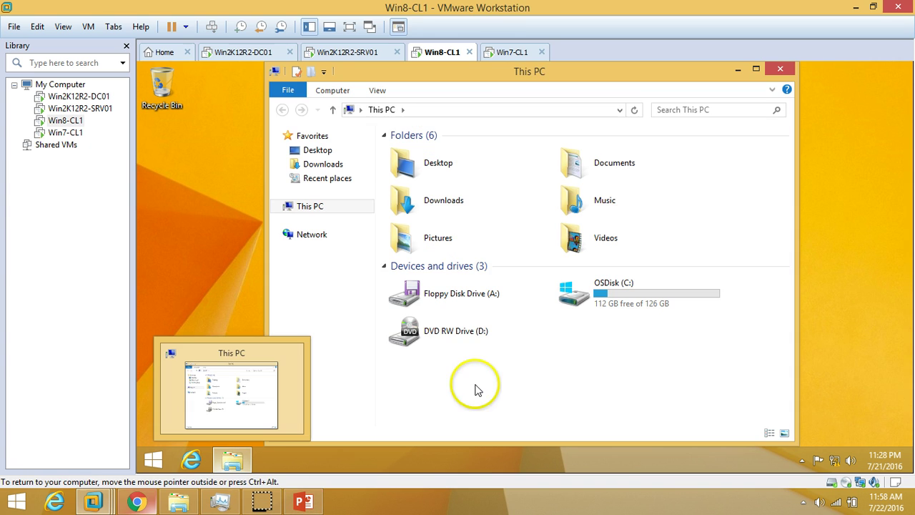
{"action": "left_click", "coordinate": [319, 209]}
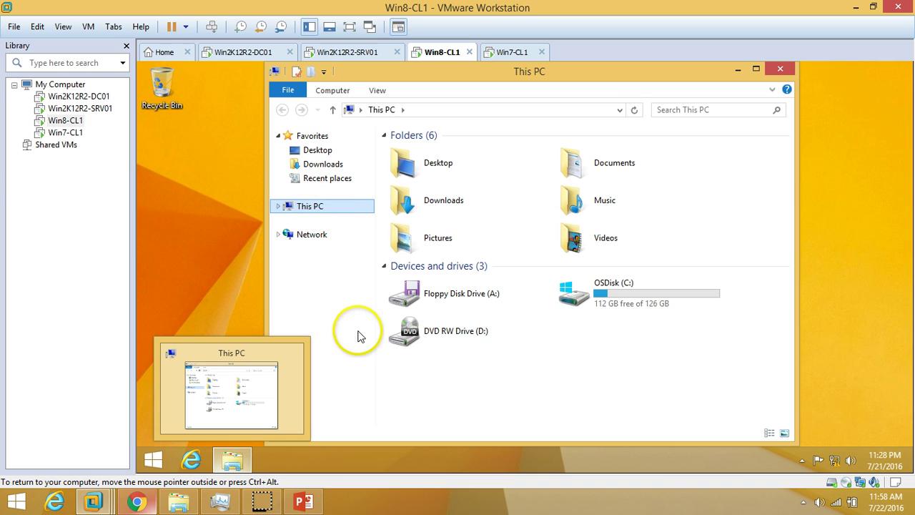
{"action": "right_click", "coordinate": [330, 207]}
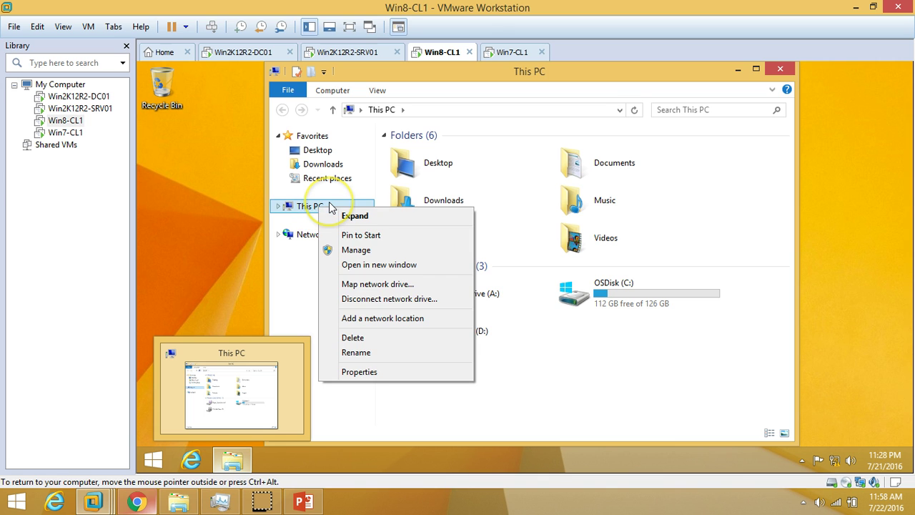
{"action": "left_click", "coordinate": [360, 372]}
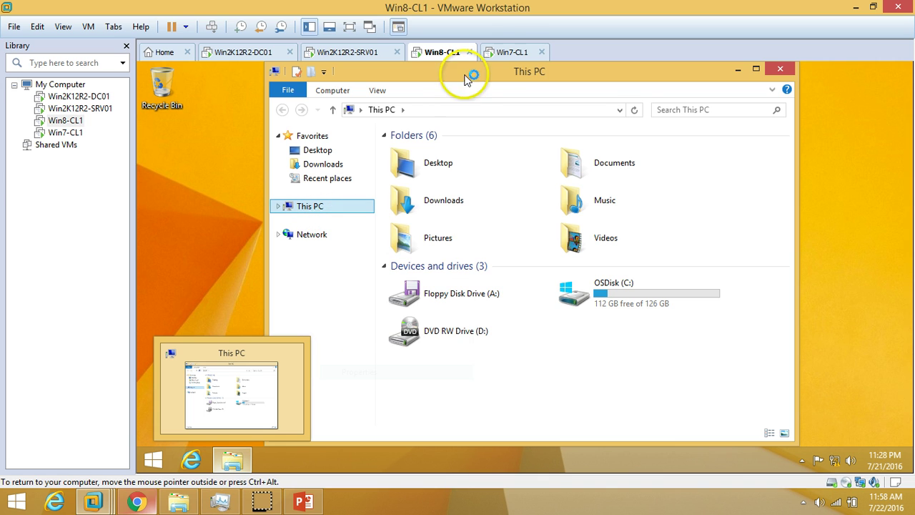
Step: Switch to the Win7-CL1 virtual machine and open its computer's system information
{"action": "left_click", "coordinate": [515, 51]}
{"action": "left_click", "coordinate": [362, 301]}
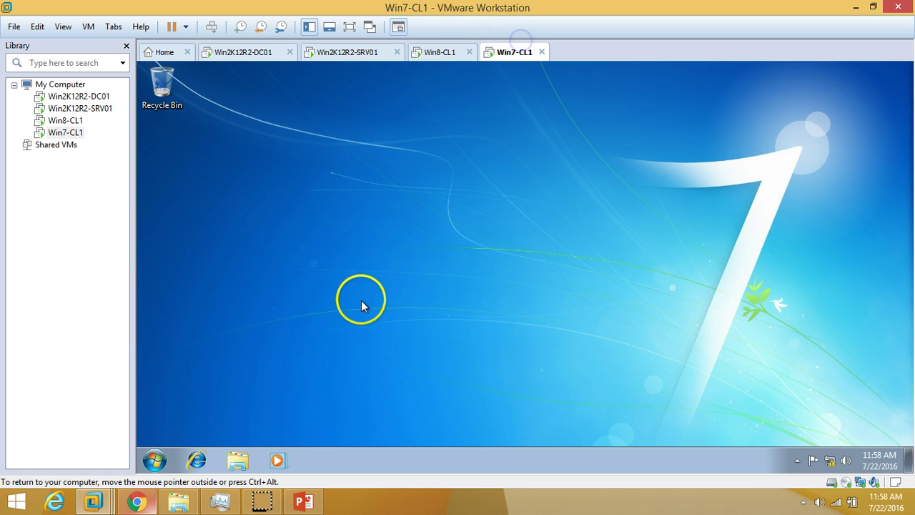
{"action": "left_click", "coordinate": [155, 459]}
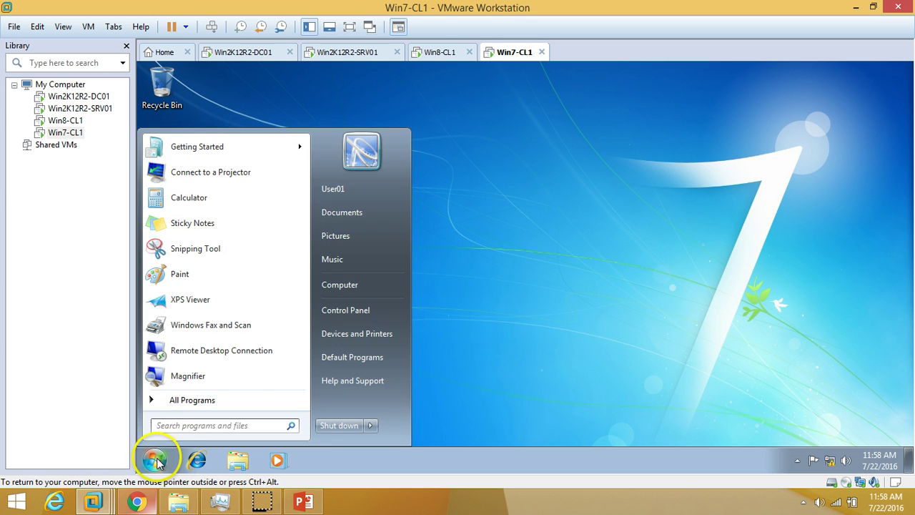
{"action": "left_click", "coordinate": [350, 284]}
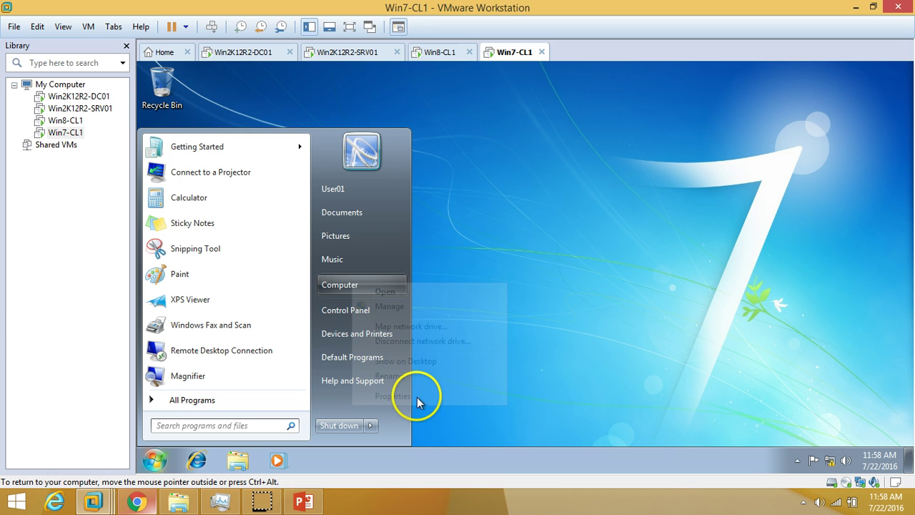
Step: Check the computer name and domain in the system information of Win8-CL1 and Win7-CL1
{"action": "left_click", "coordinate": [443, 53]}
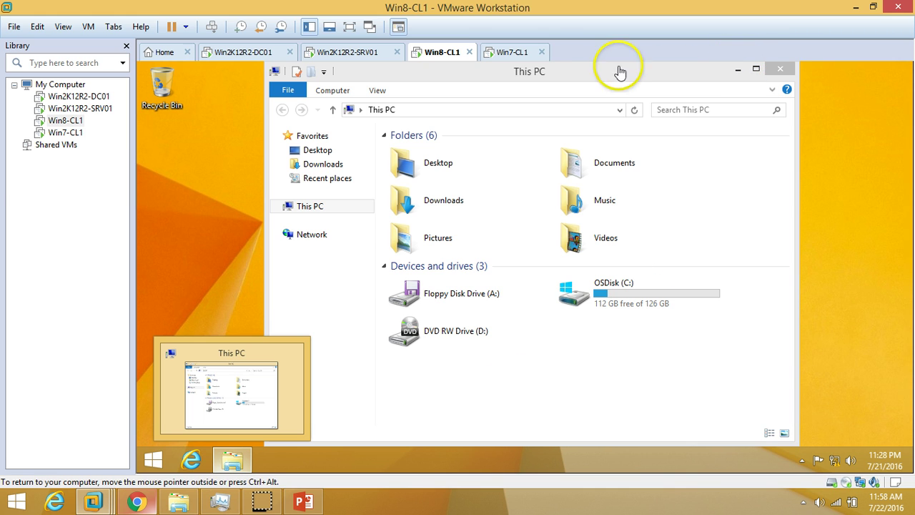
{"action": "left_click", "coordinate": [504, 54]}
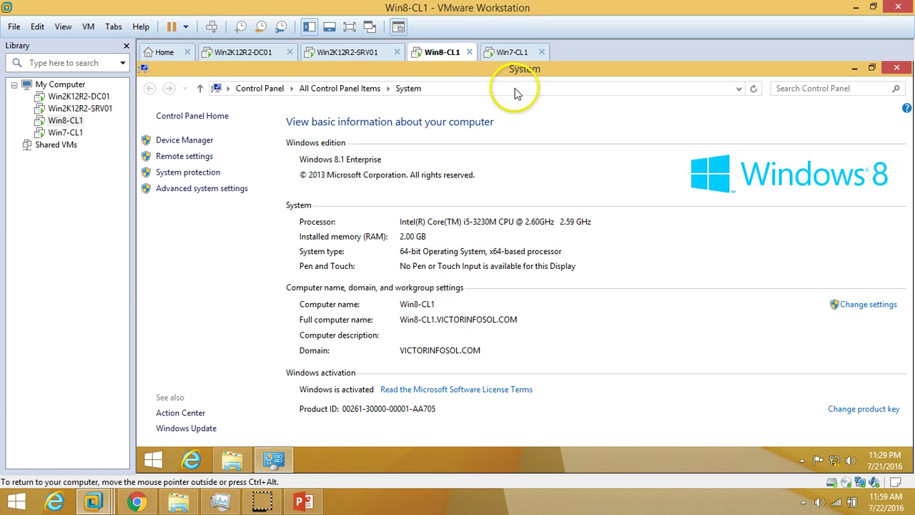
{"action": "left_click", "coordinate": [511, 52]}
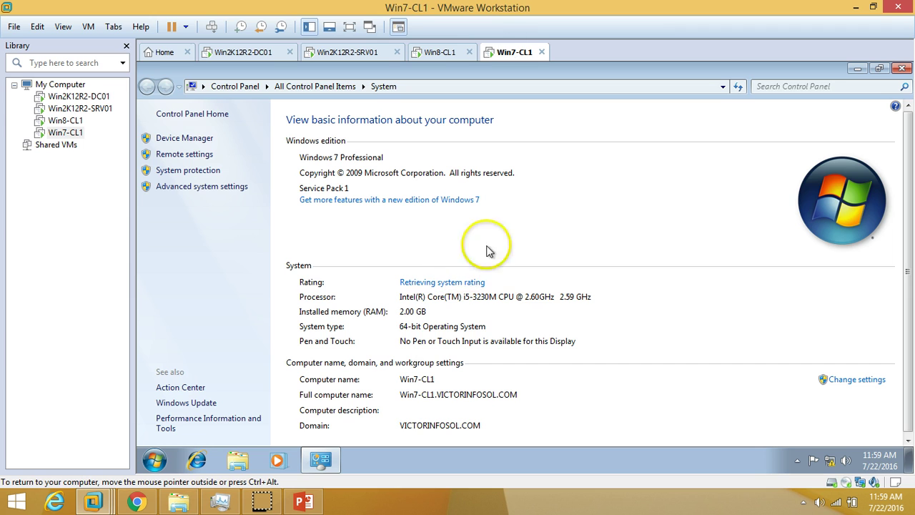
Step: Return to the Win2K12R2-DC01 server, and show the PowerPoint slide listing the tasks to deploy a network printer by GPO
{"action": "left_click", "coordinate": [434, 51]}
{"action": "left_click", "coordinate": [364, 58]}
{"action": "left_click", "coordinate": [263, 56]}
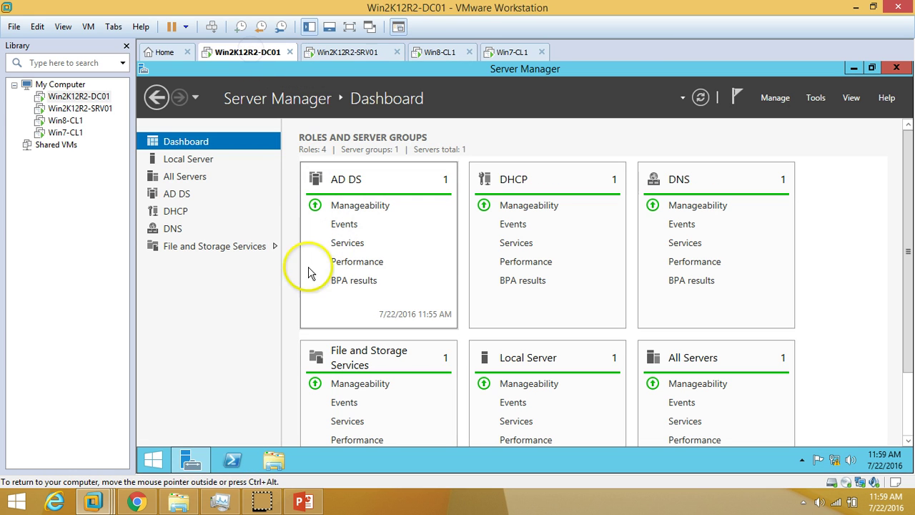
{"action": "left_click", "coordinate": [304, 501]}
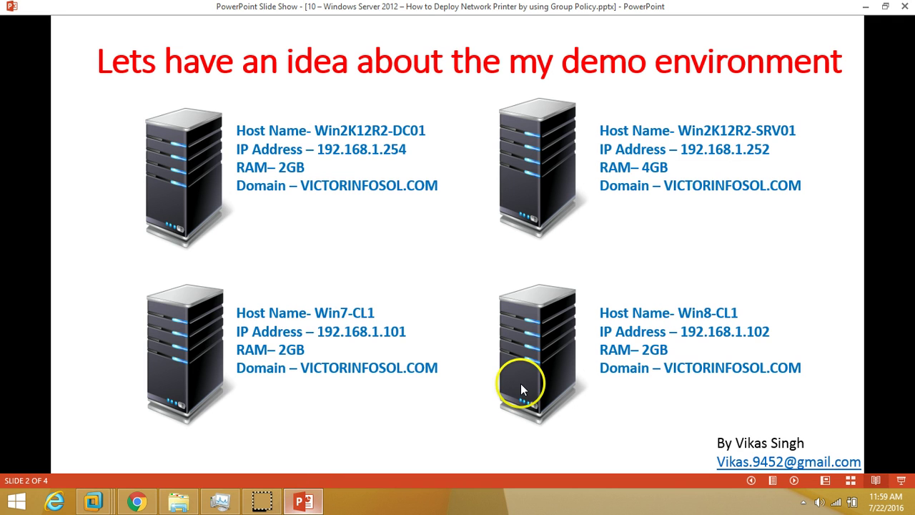
{"action": "left_click", "coordinate": [796, 481]}
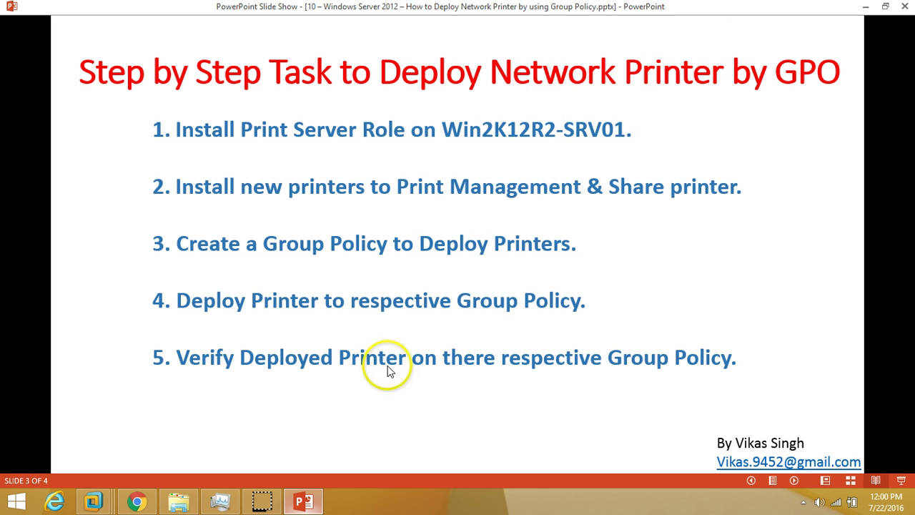
Step: On Win2K12R2-SRV01, start adding roles with a role-based installation on the local pool server, and proceed to the server roles
{"action": "mouse_move", "coordinate": [94, 498]}
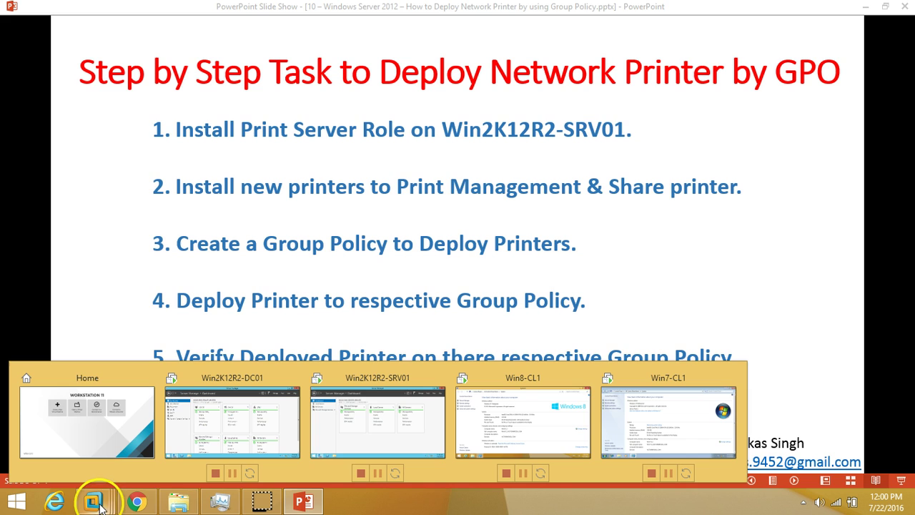
{"action": "left_click", "coordinate": [361, 429]}
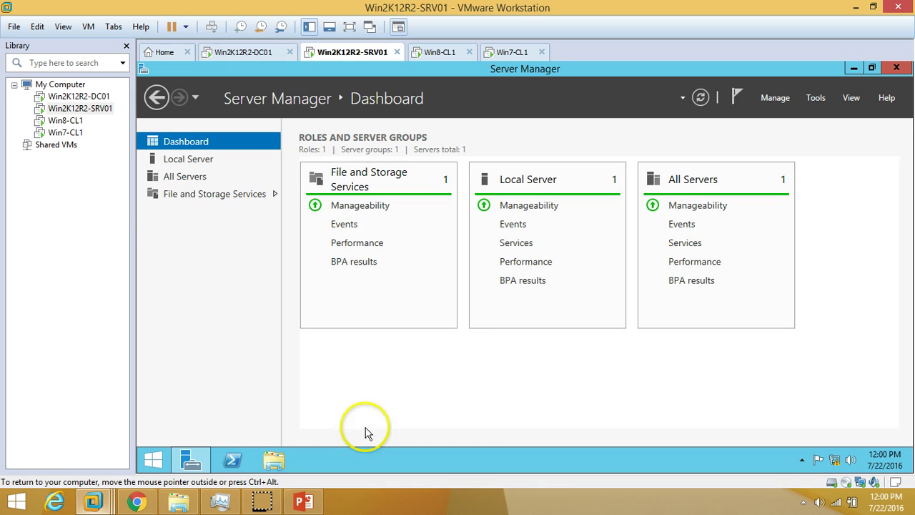
{"action": "left_click", "coordinate": [777, 98]}
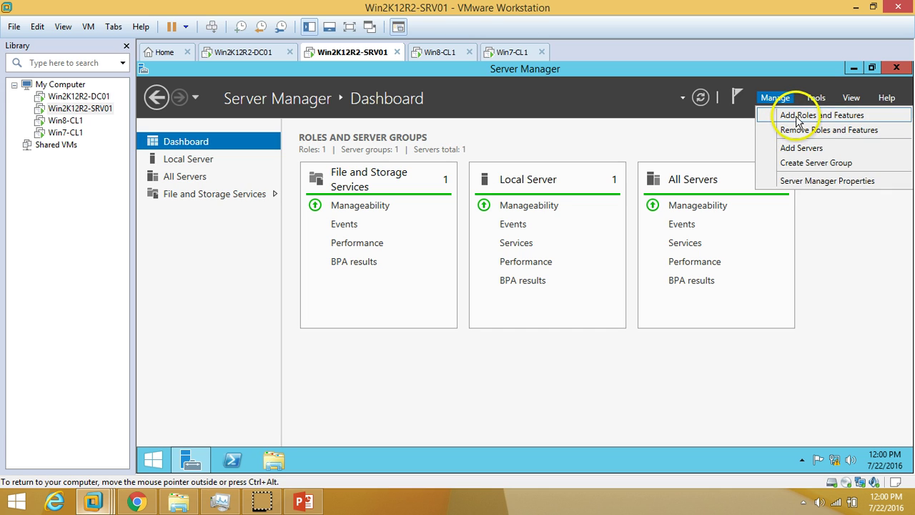
{"action": "left_click", "coordinate": [806, 100]}
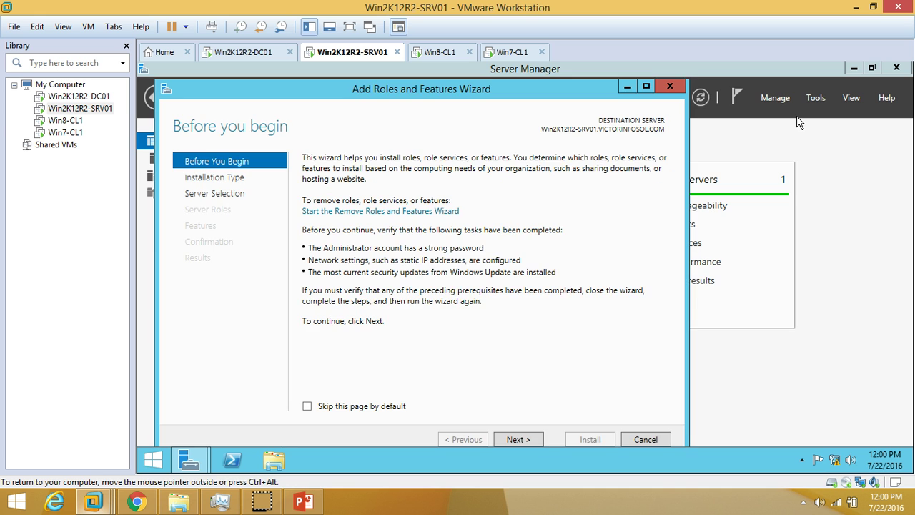
{"action": "left_click", "coordinate": [520, 440]}
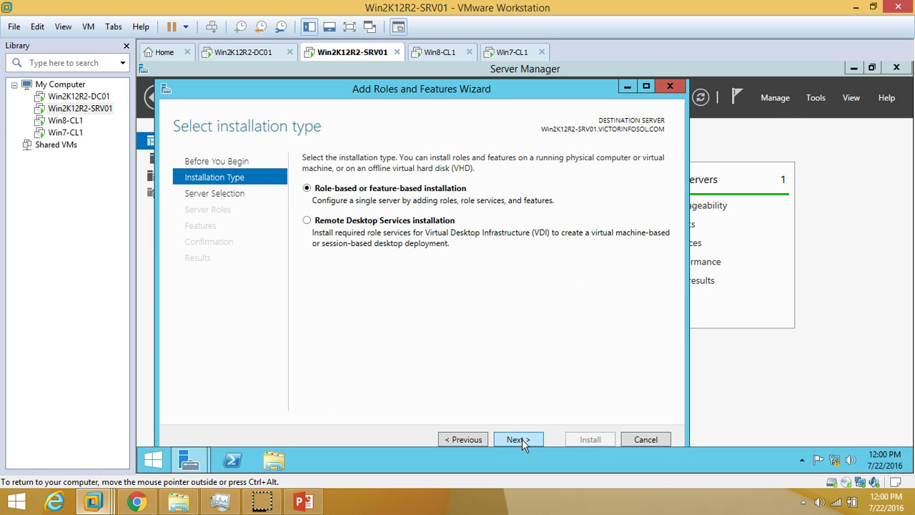
{"action": "left_click", "coordinate": [522, 439]}
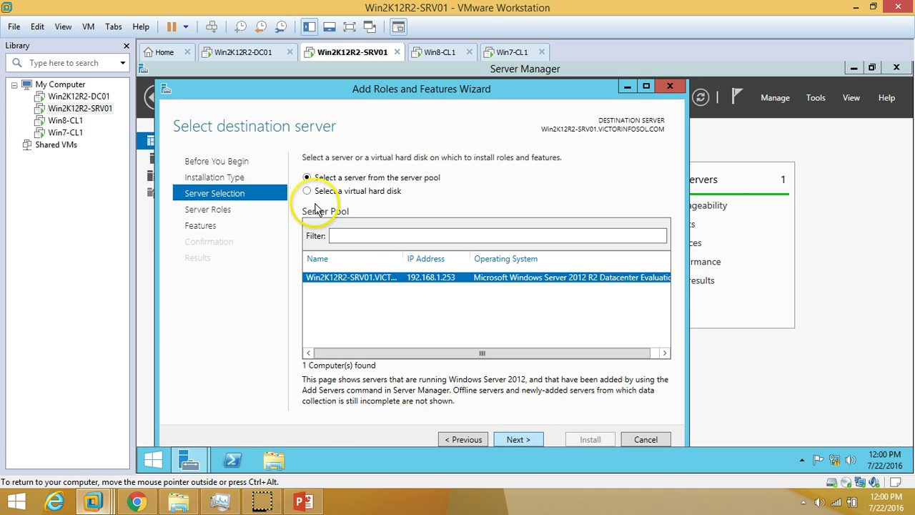
{"action": "left_click", "coordinate": [519, 440]}
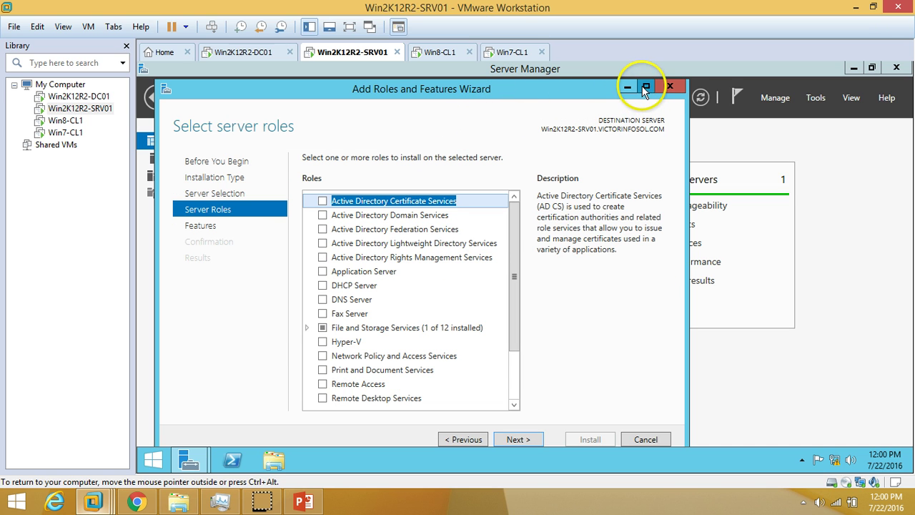
Step: Select the Print and Document Services role with its required management tools, and proceed to the features
{"action": "key", "text": "super+Up"}
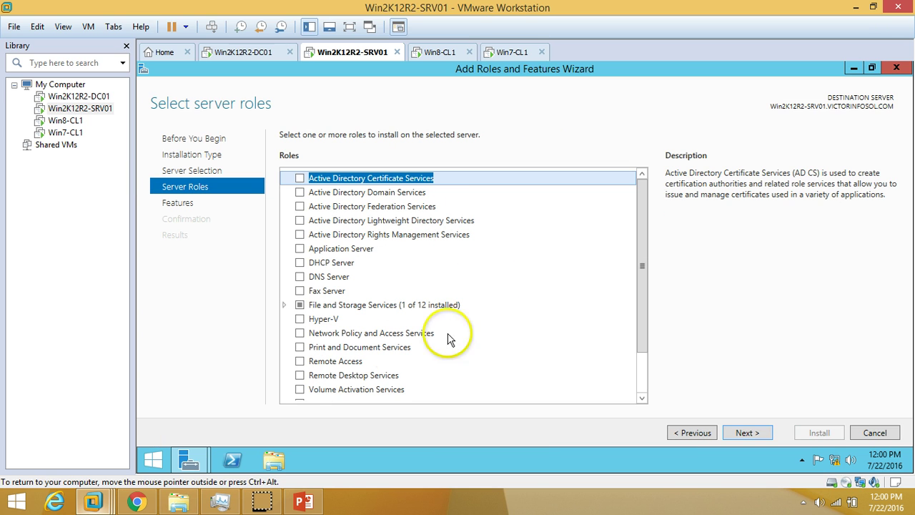
{"action": "left_click", "coordinate": [299, 349]}
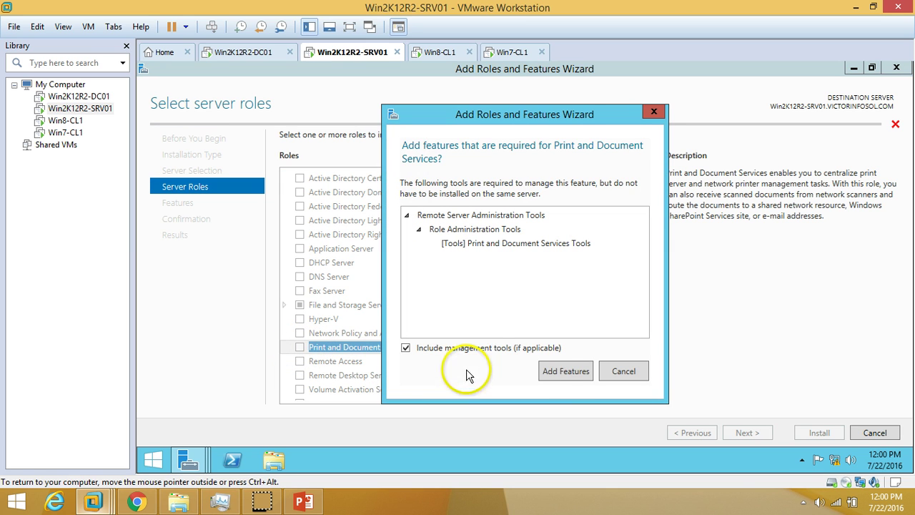
{"action": "left_click", "coordinate": [547, 373]}
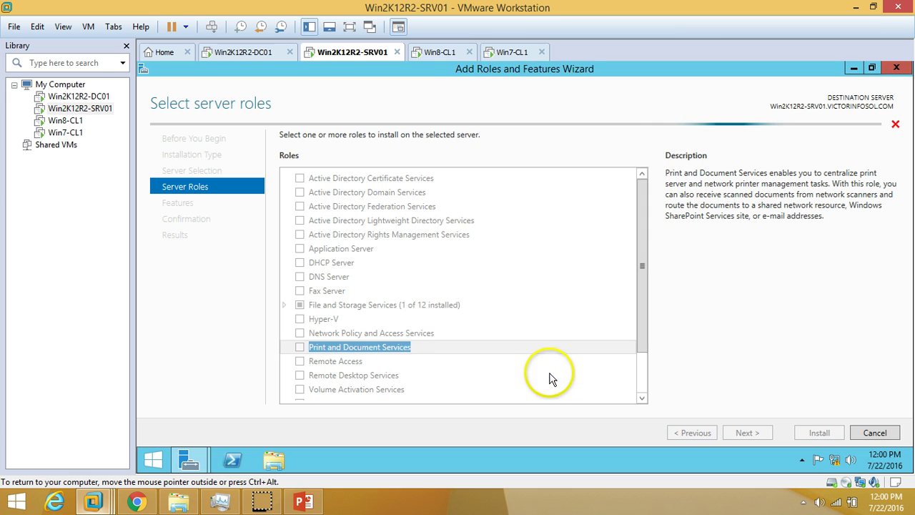
{"action": "left_click", "coordinate": [755, 434]}
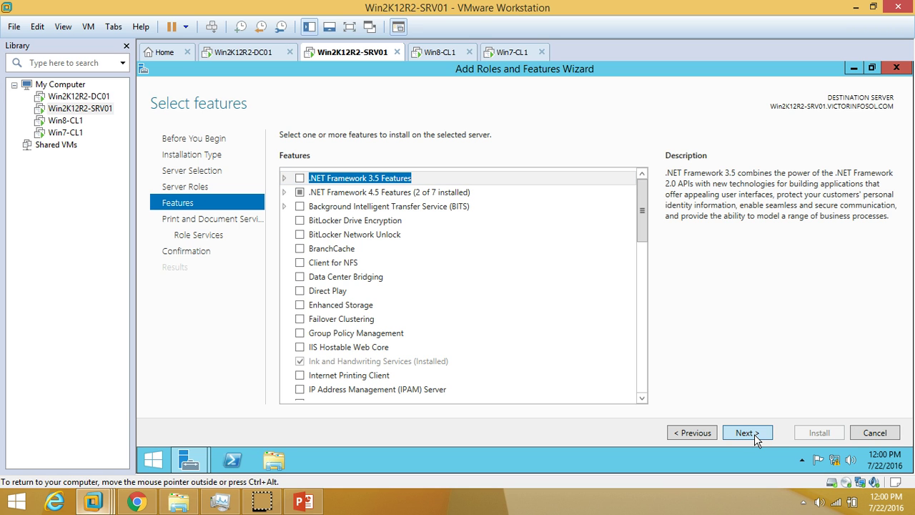
Step: Continue without extra features, keep only the Print Server role service, and start the installation
{"action": "left_click", "coordinate": [754, 434]}
{"action": "left_click", "coordinate": [755, 434]}
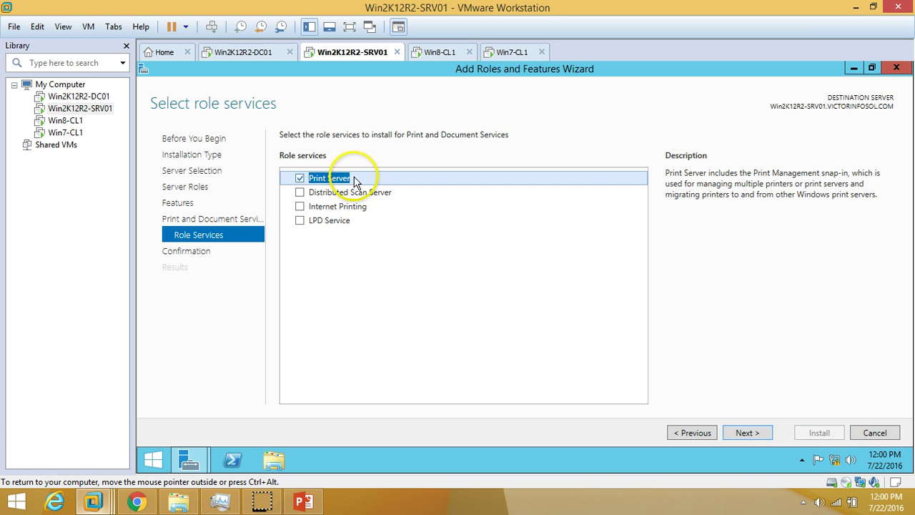
{"action": "left_click", "coordinate": [761, 433]}
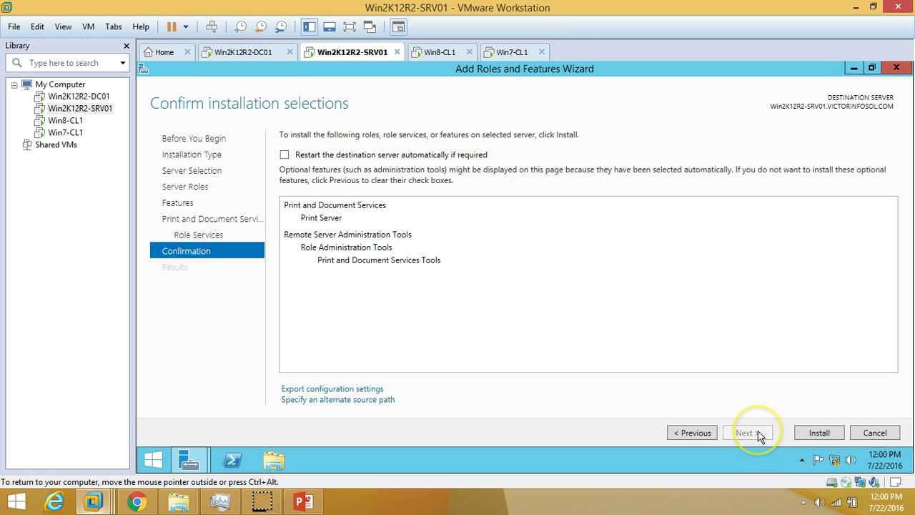
{"action": "left_click", "coordinate": [827, 432]}
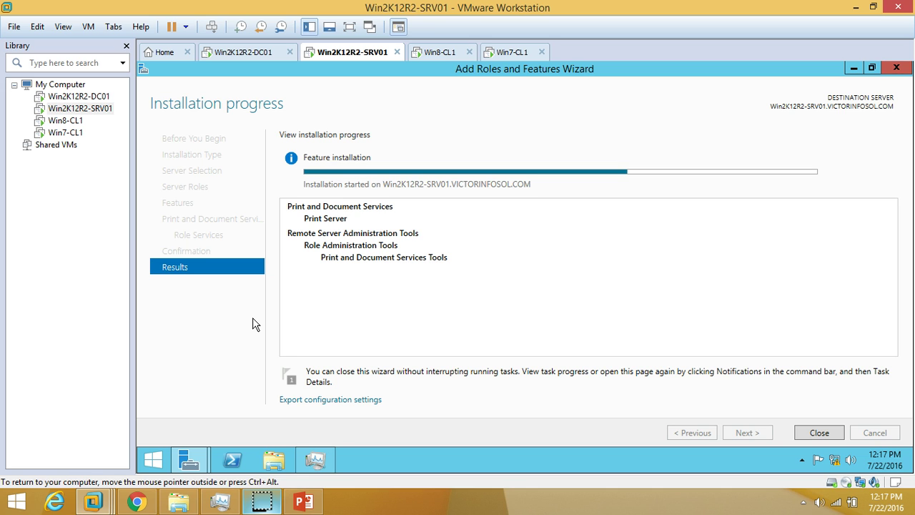
Step: Close the Add Roles and Features Wizard once installation finishes, and close Task Manager
{"action": "left_click", "coordinate": [269, 348]}
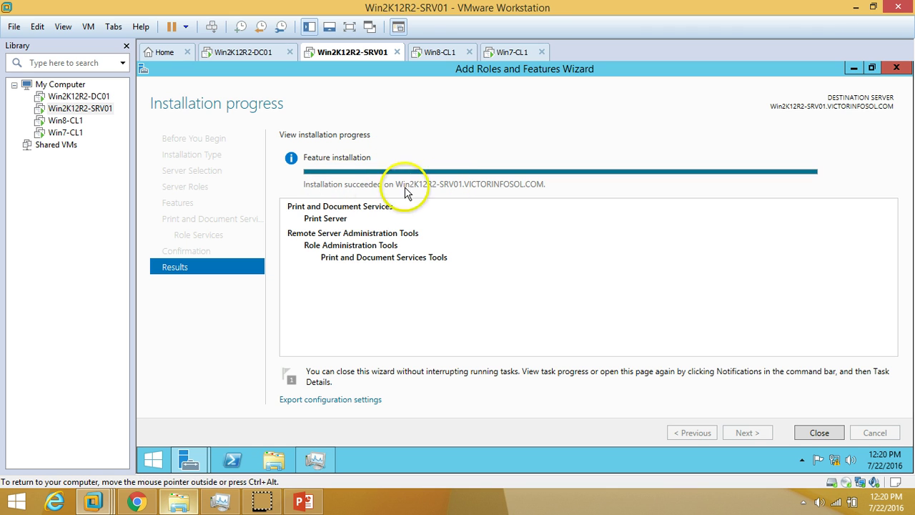
{"action": "left_click", "coordinate": [815, 433]}
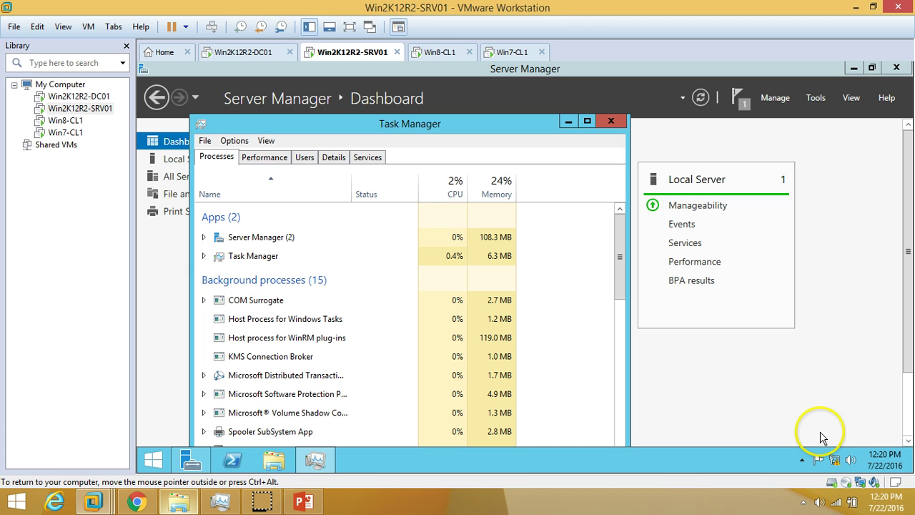
{"action": "left_click", "coordinate": [618, 125]}
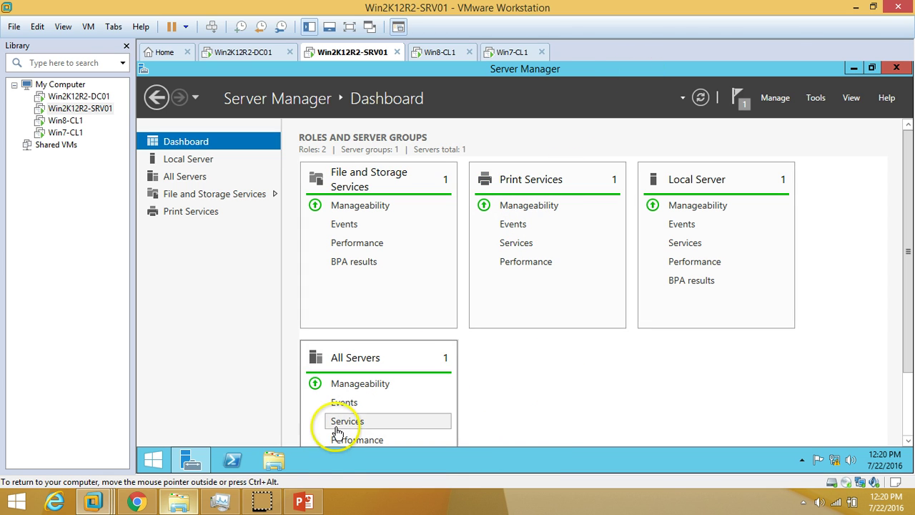
Step: Check the PowerPoint task list, then open Print Management on Win2K12R2-SRV01 in a maximized window with Custom Filters collapsed
{"action": "left_click", "coordinate": [304, 502]}
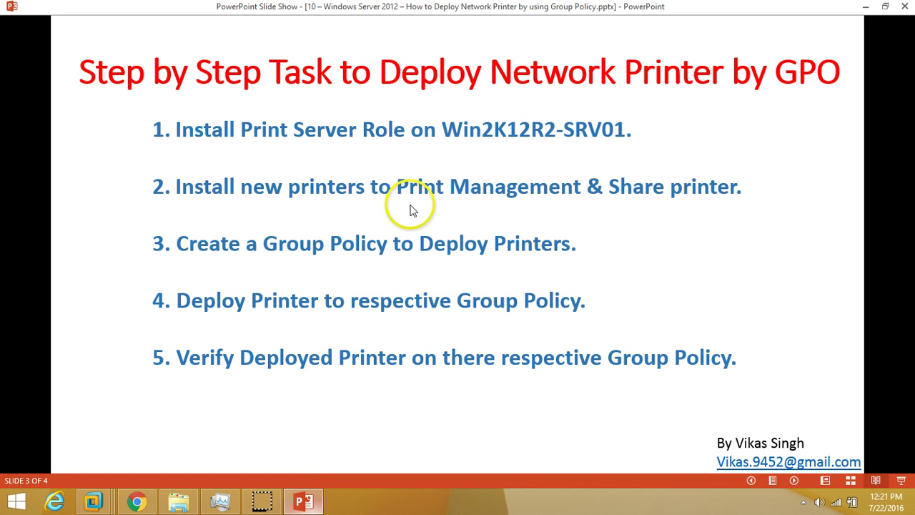
{"action": "left_click", "coordinate": [306, 504]}
{"action": "left_click", "coordinate": [817, 98]}
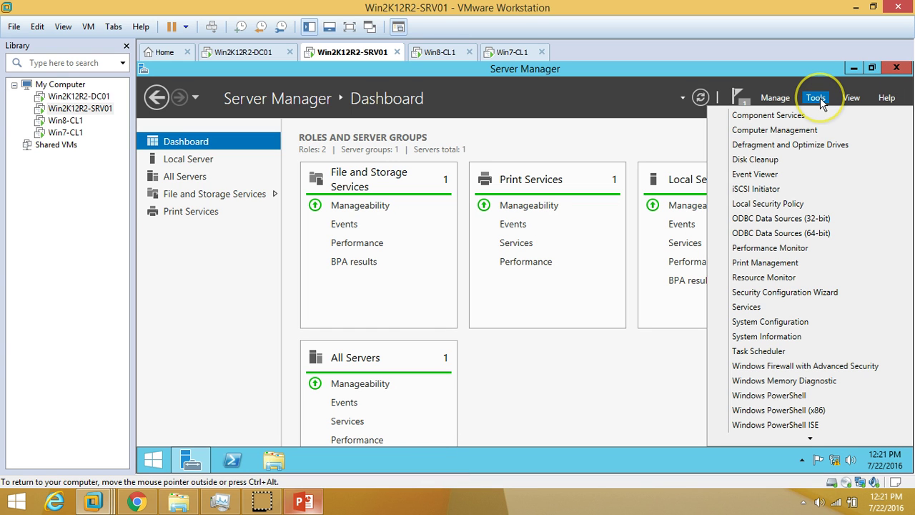
{"action": "left_click", "coordinate": [785, 263]}
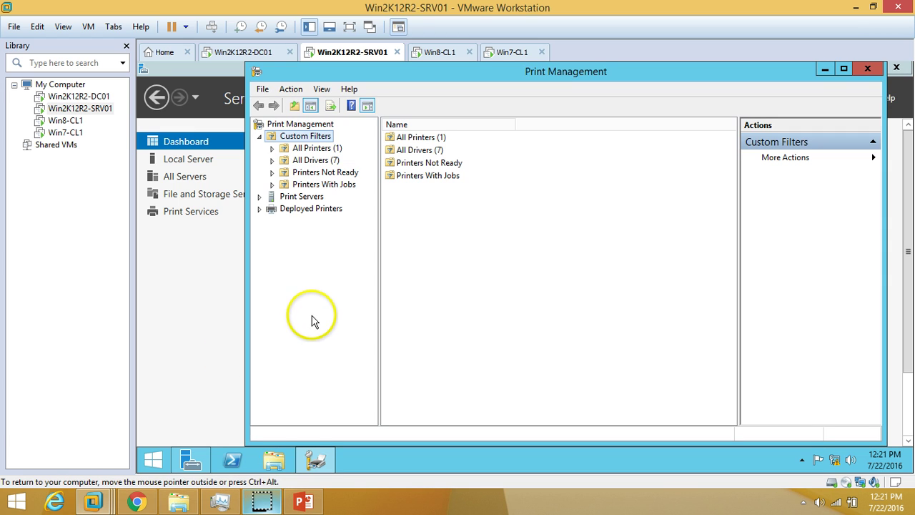
{"action": "left_click", "coordinate": [261, 137]}
{"action": "double_click", "coordinate": [424, 74]}
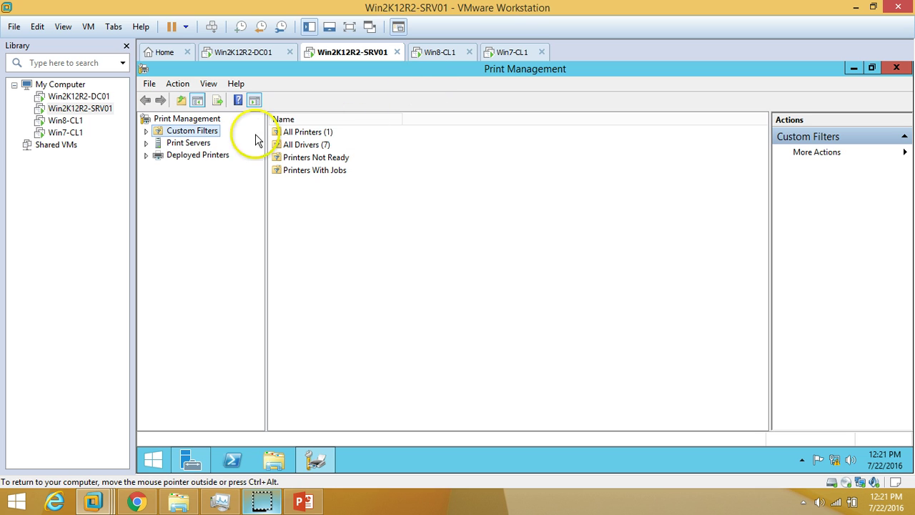
Step: Expand the local Win2K12R2-SRV01 print server and examine its list of printer drivers
{"action": "left_click", "coordinate": [147, 144]}
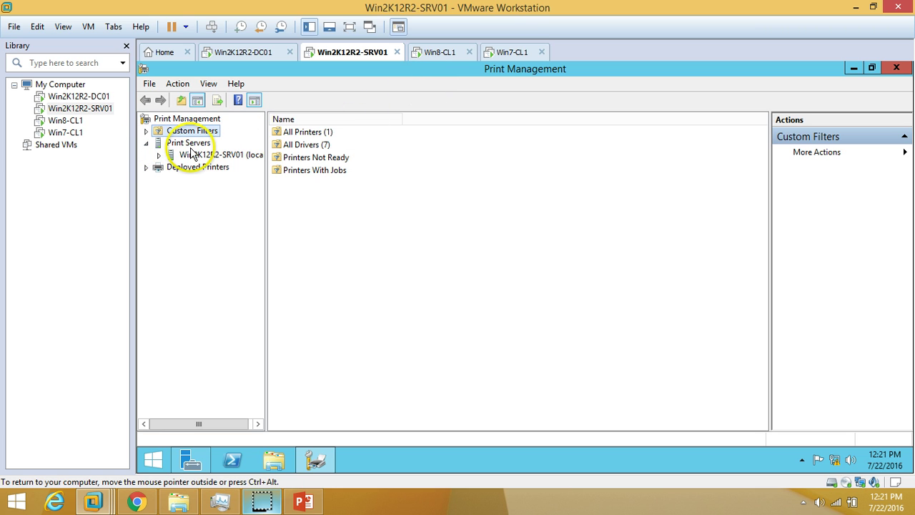
{"action": "left_click", "coordinate": [159, 155]}
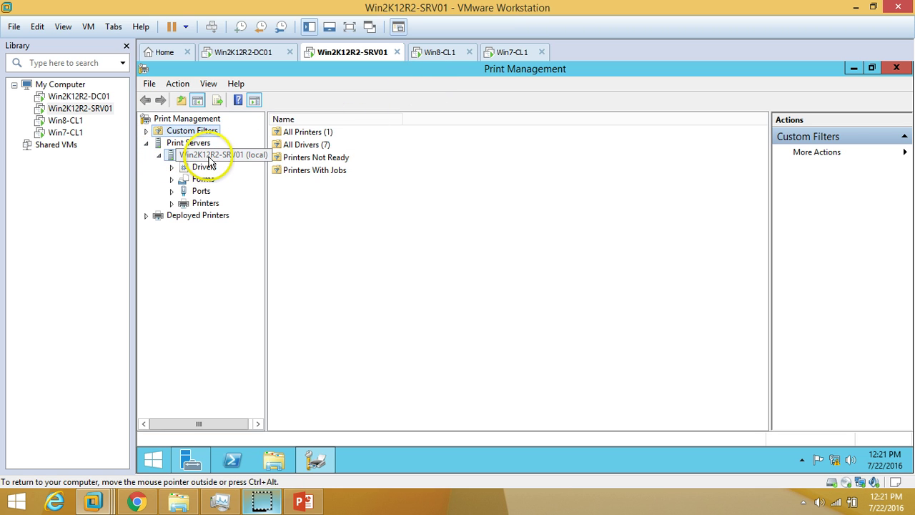
{"action": "left_click", "coordinate": [209, 157]}
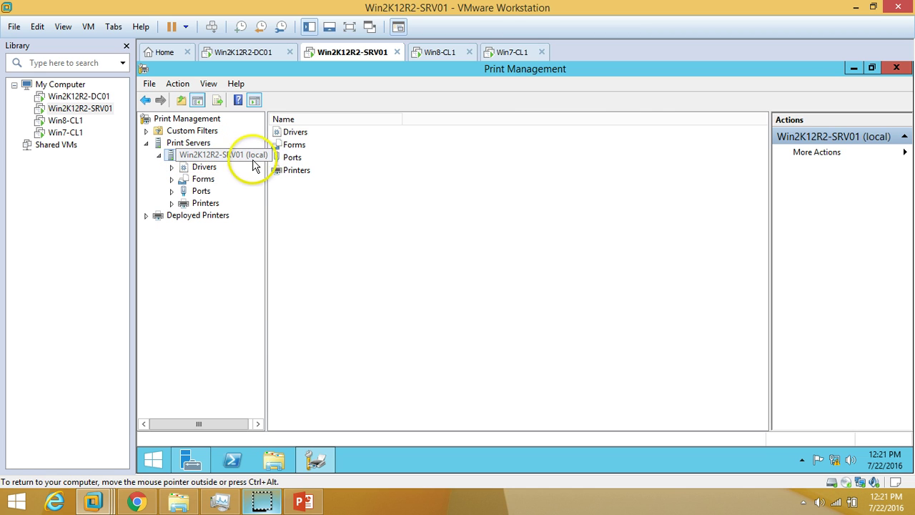
{"action": "left_click", "coordinate": [205, 167]}
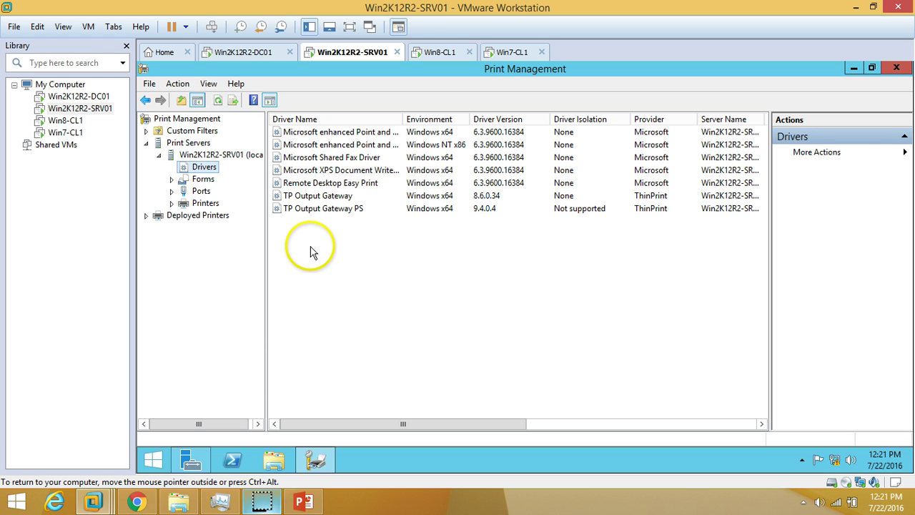
{"action": "key", "text": "ctrl+a"}
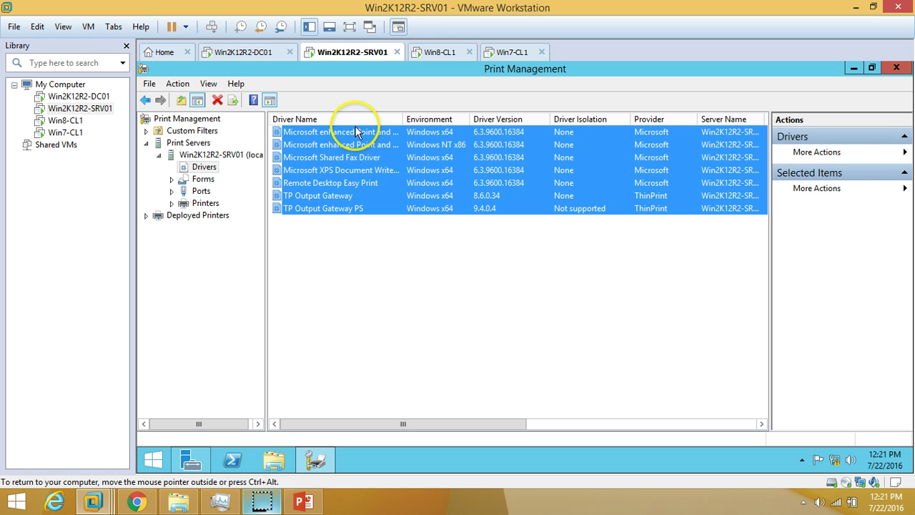
Step: Look through the paper forms defined on the local print server
{"action": "left_click", "coordinate": [204, 179]}
{"action": "left_click", "coordinate": [286, 221]}
{"action": "scroll", "coordinate": [315, 279], "scroll_direction": "down", "scroll_amount": 2}
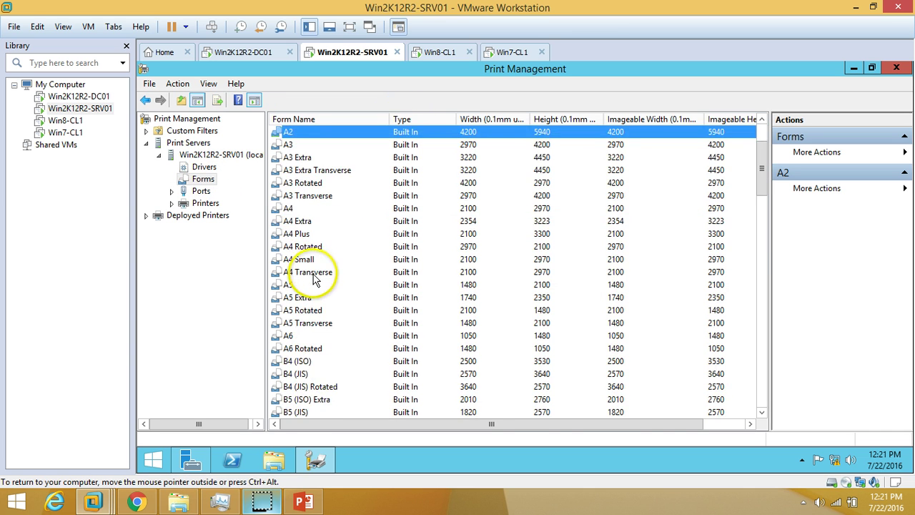
{"action": "scroll", "coordinate": [314, 283], "scroll_direction": "down", "scroll_amount": 15}
{"action": "scroll", "coordinate": [315, 289], "scroll_direction": "down", "scroll_amount": 10}
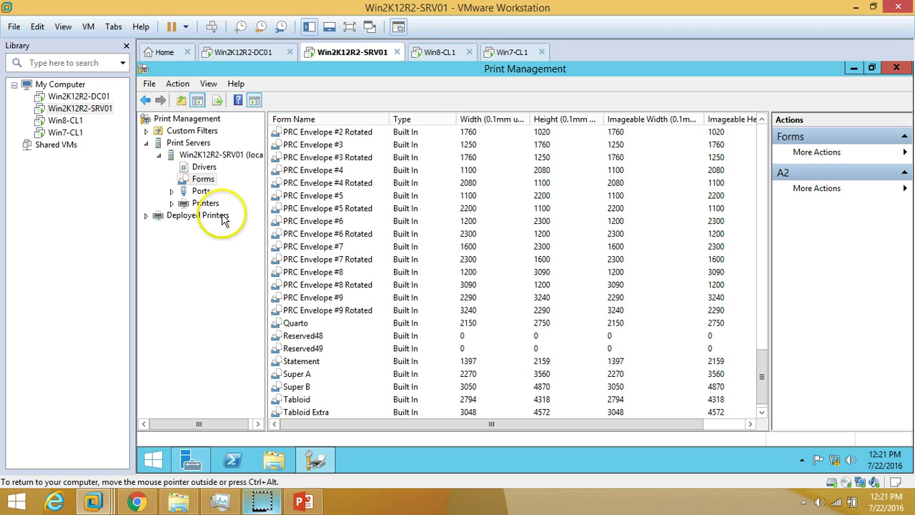
Step: Review the ports and the printers on the local print server
{"action": "left_click", "coordinate": [202, 192]}
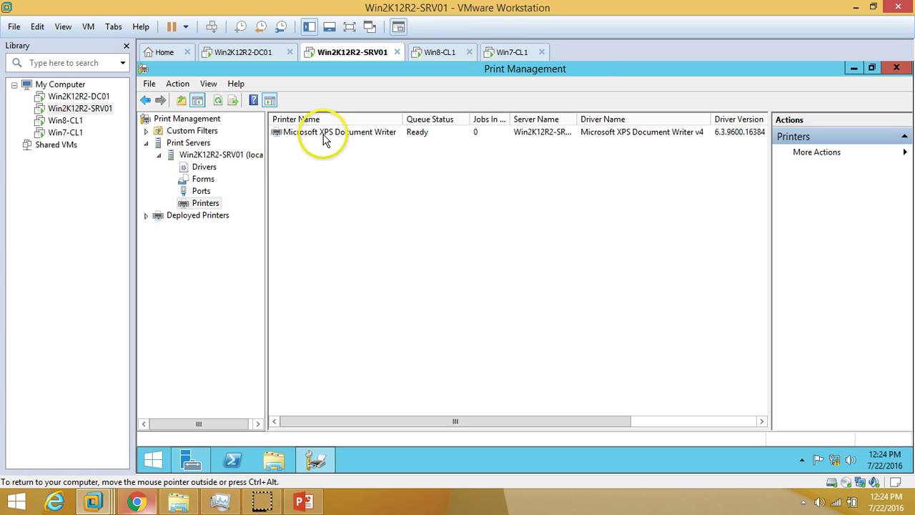
{"action": "left_click", "coordinate": [322, 137]}
{"action": "left_click", "coordinate": [347, 207]}
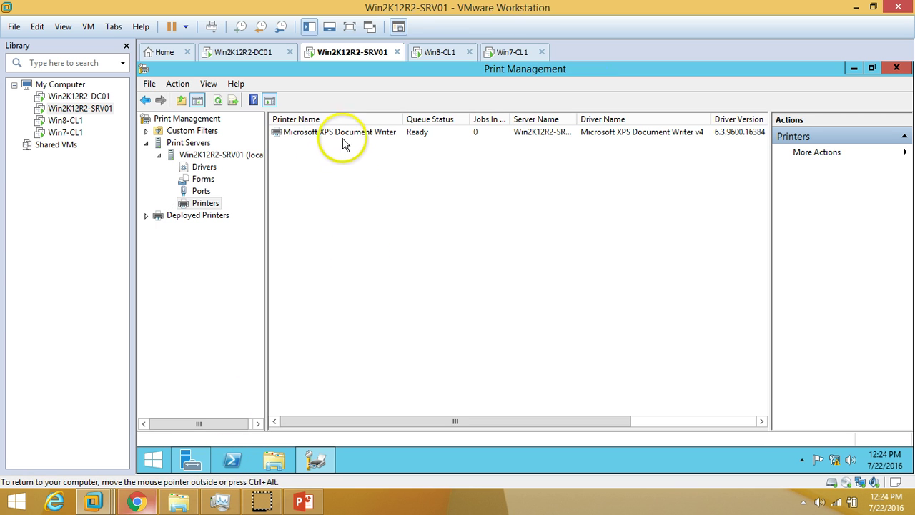
{"action": "left_click", "coordinate": [340, 135]}
{"action": "left_click", "coordinate": [250, 204]}
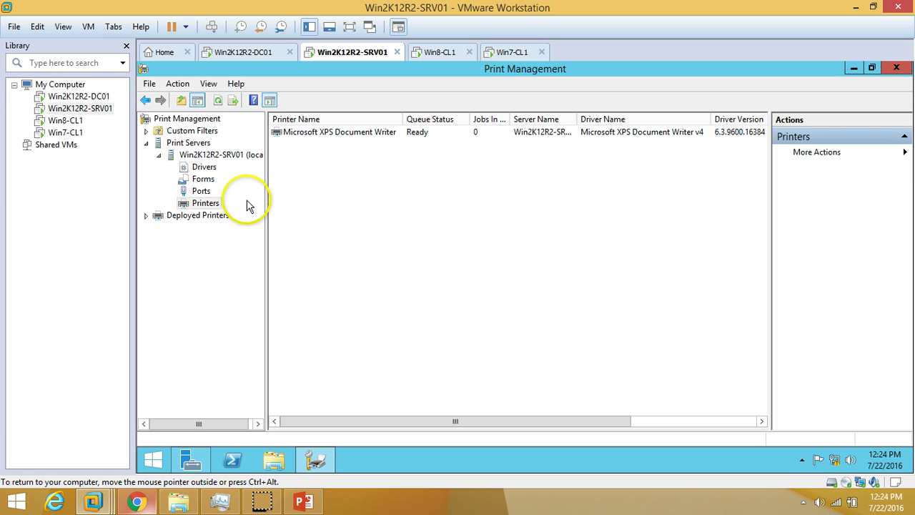
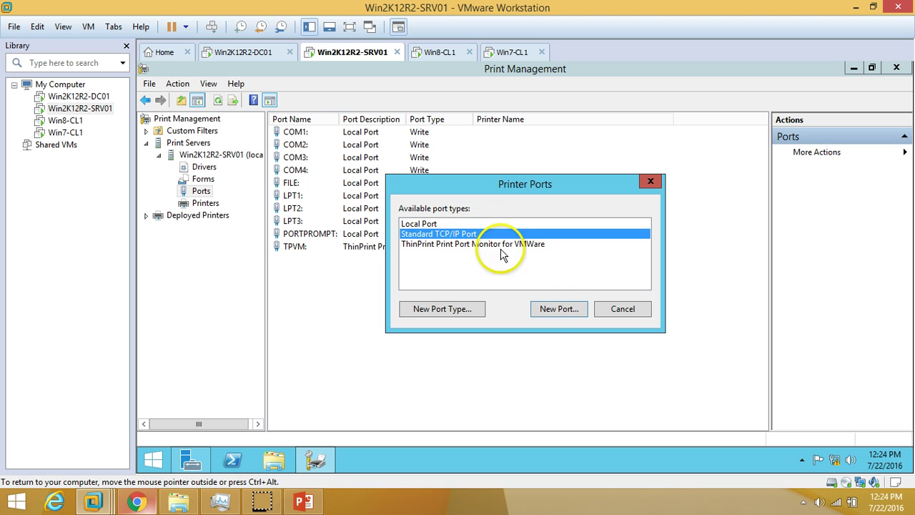
Step: Start a new Standard TCP/IP Port with 192.168.1.201 as both printer address and port name, and run the device detection
{"action": "left_click", "coordinate": [554, 309]}
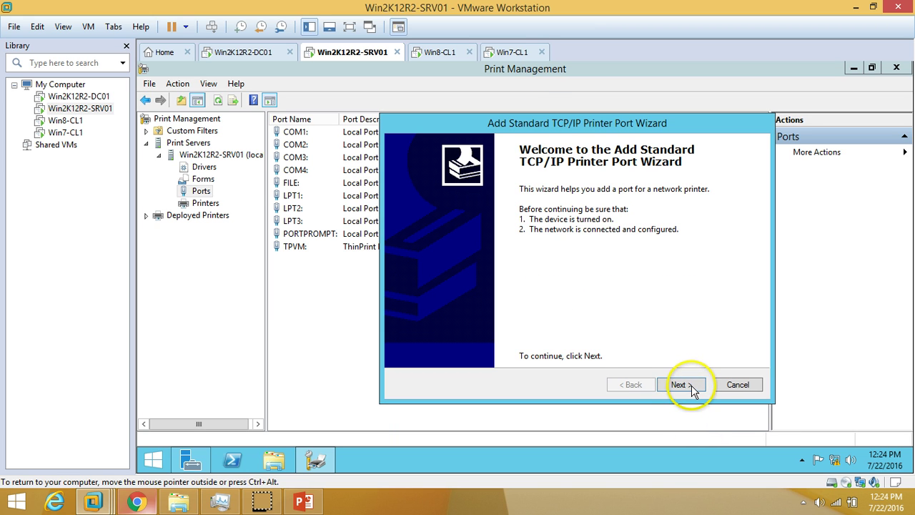
{"action": "left_click", "coordinate": [680, 385]}
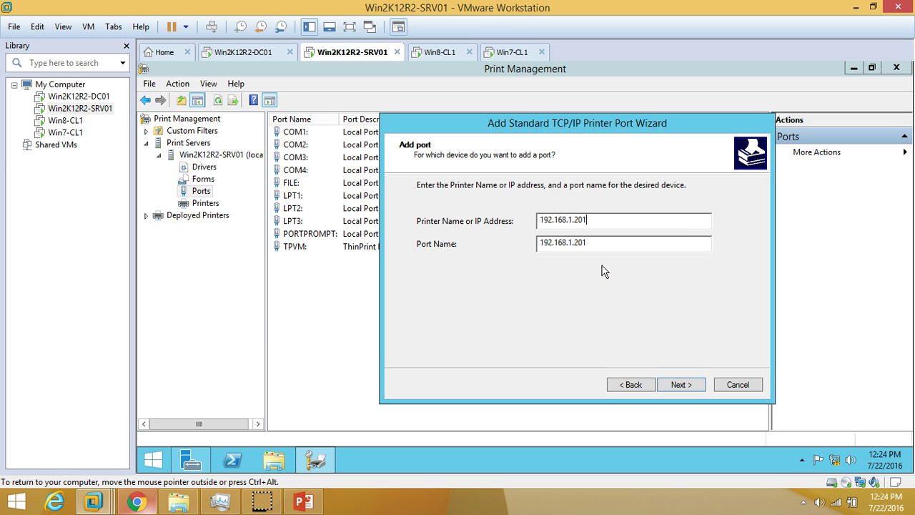
{"action": "left_click", "coordinate": [682, 385]}
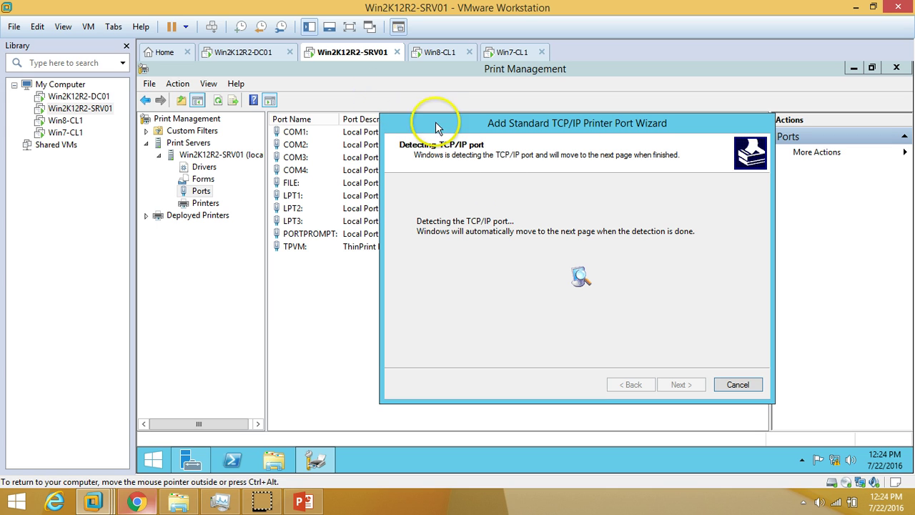
{"action": "left_click_drag", "start_coordinate": [454, 126], "coordinate": [428, 121]}
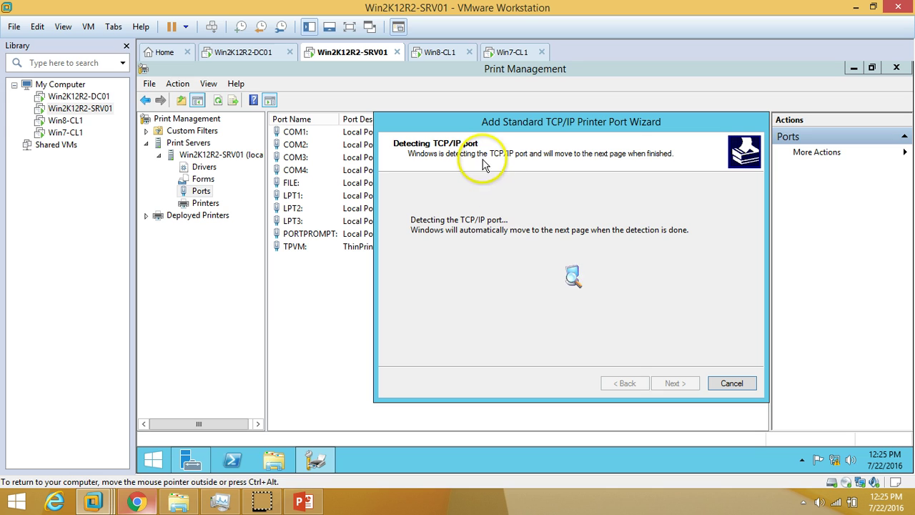
{"action": "left_click", "coordinate": [461, 134]}
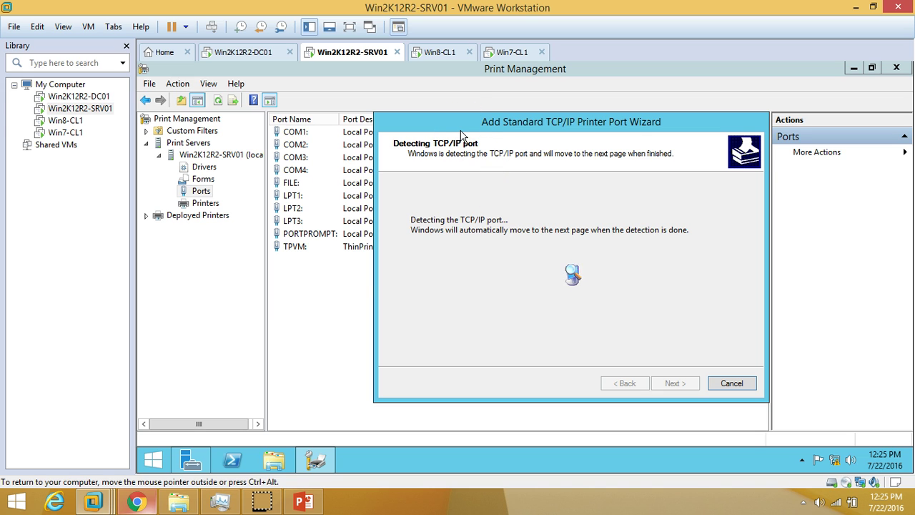
{"action": "left_click", "coordinate": [470, 129]}
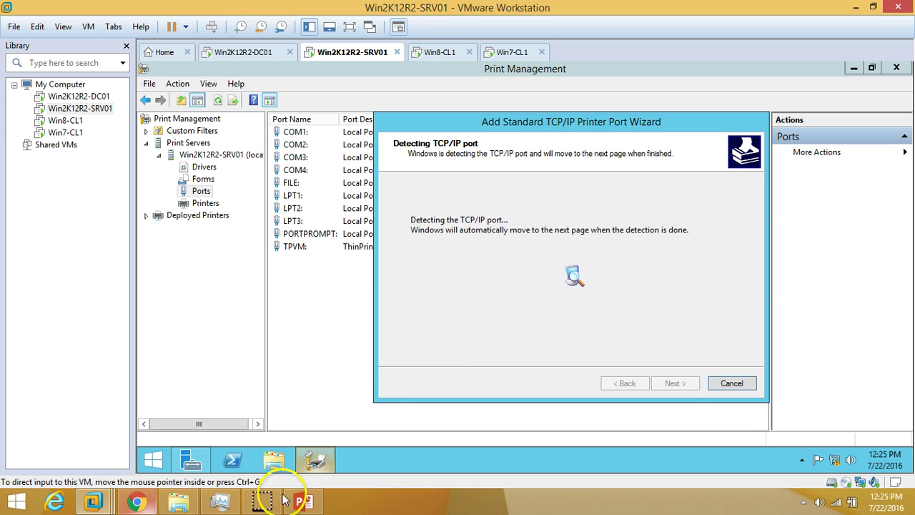
Step: Keep the standard Generic Network Card device type, finish adding the TCP/IP port, and close the Printer Ports dialog
{"action": "left_click", "coordinate": [533, 317]}
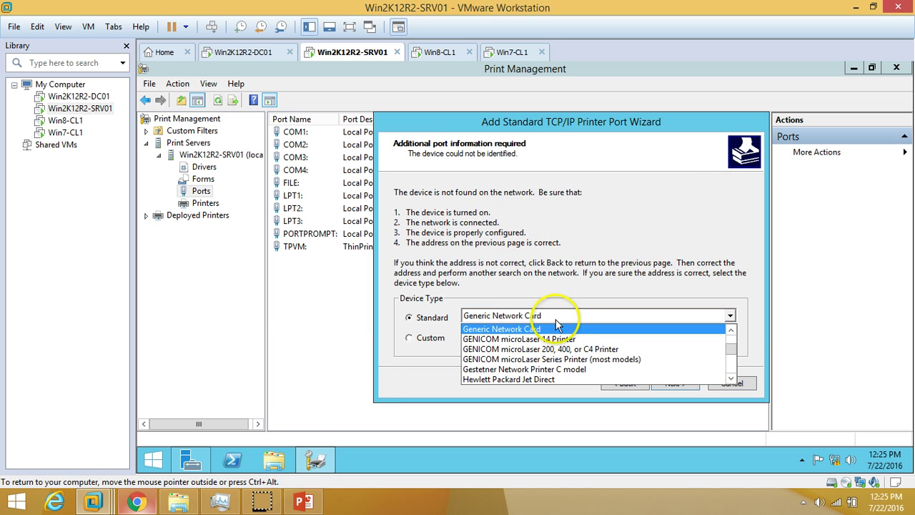
{"action": "left_click", "coordinate": [476, 315]}
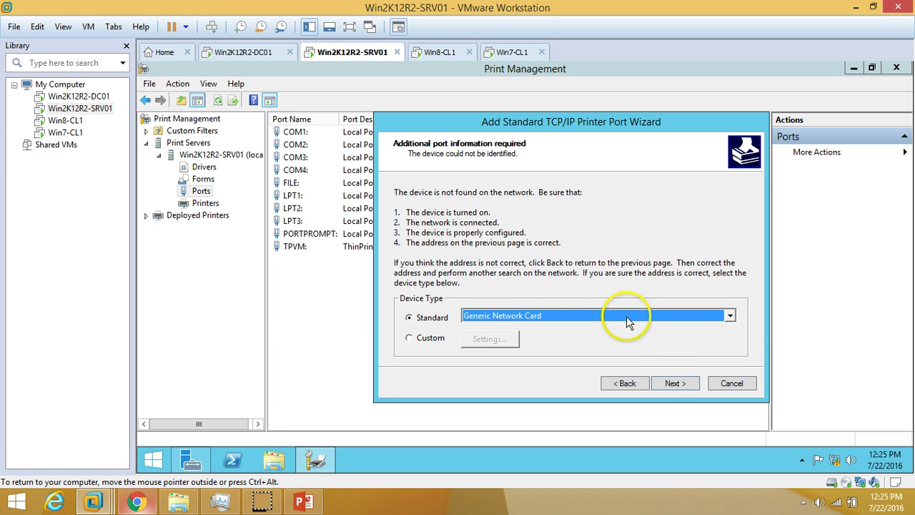
{"action": "left_click", "coordinate": [674, 382]}
{"action": "left_click", "coordinate": [675, 383]}
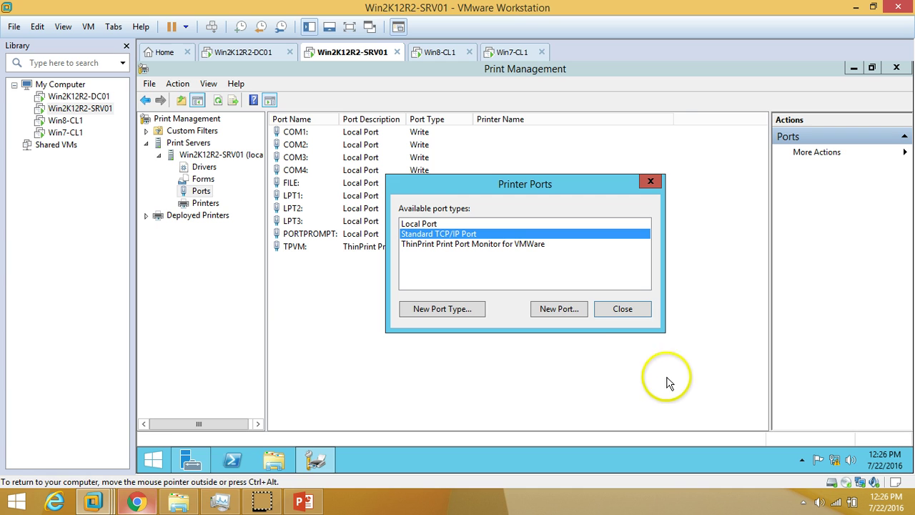
{"action": "left_click", "coordinate": [622, 311]}
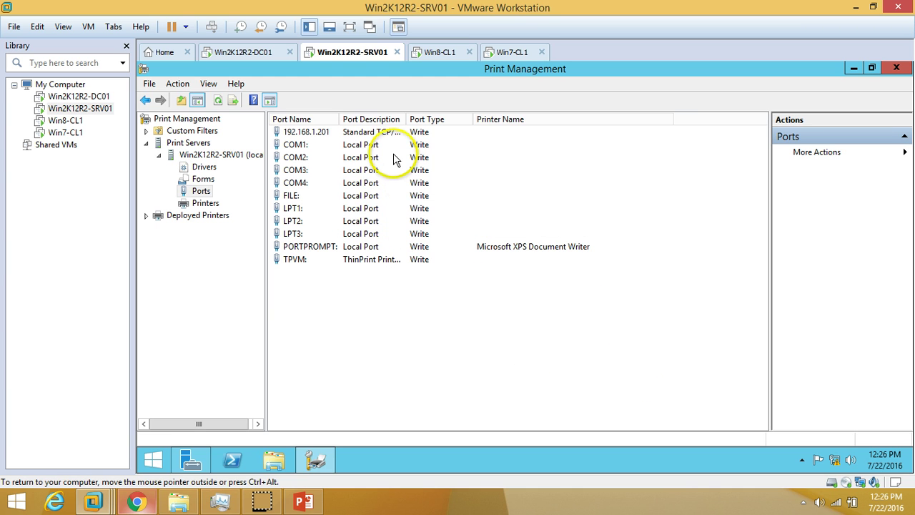
Step: Fit the Port Description column to its contents, and start a second Standard TCP/IP Port for 192.168.1.202, running the device detection
{"action": "left_click", "coordinate": [314, 132]}
{"action": "double_click", "coordinate": [407, 119]}
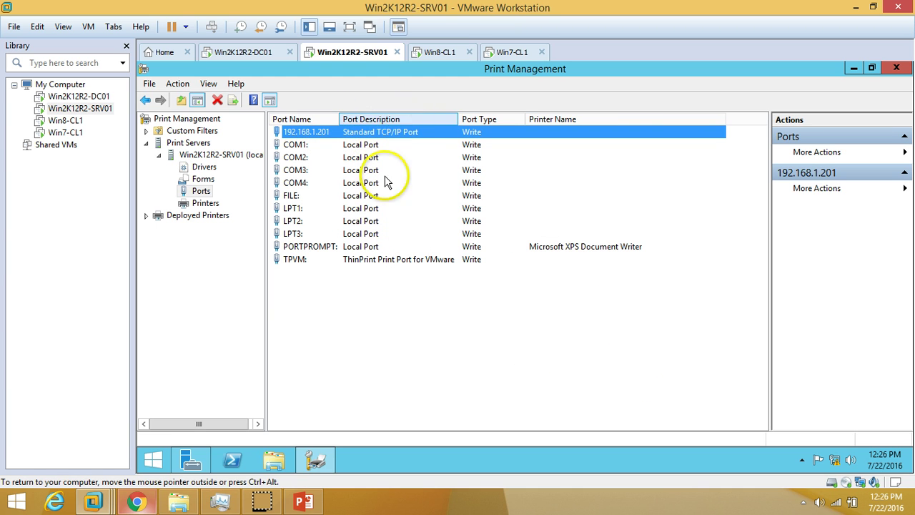
{"action": "right_click", "coordinate": [207, 196]}
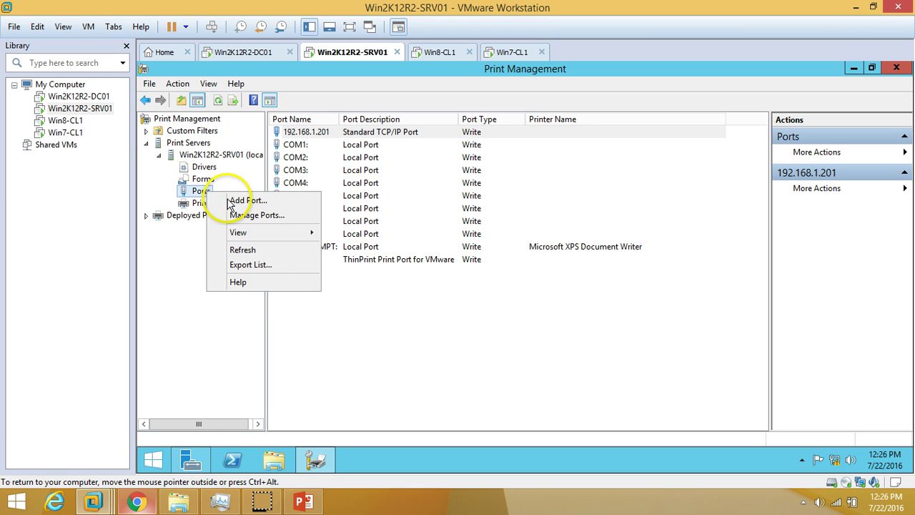
{"action": "left_click", "coordinate": [236, 200]}
{"action": "left_click", "coordinate": [466, 236]}
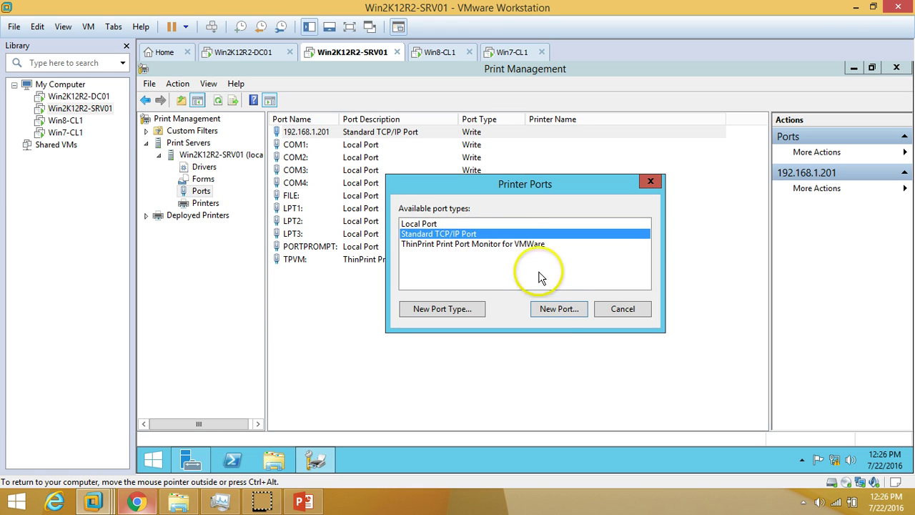
{"action": "left_click", "coordinate": [559, 309]}
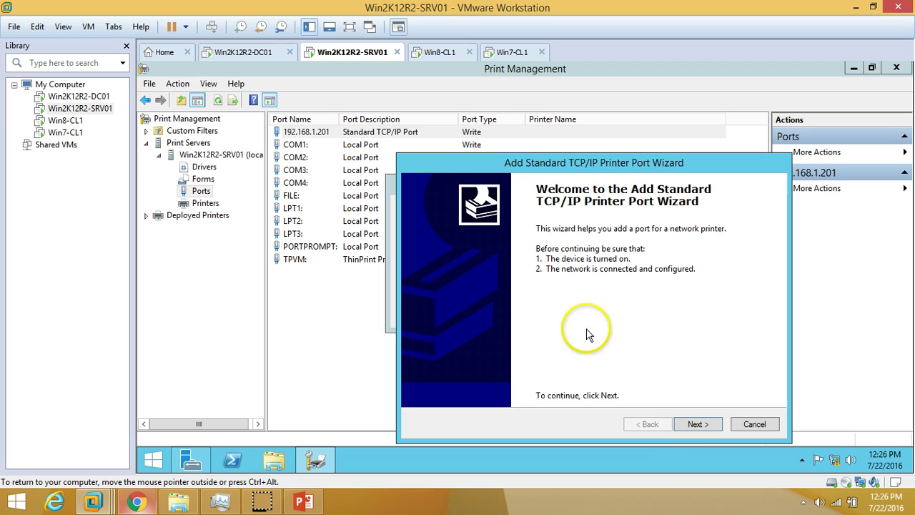
{"action": "left_click", "coordinate": [696, 423]}
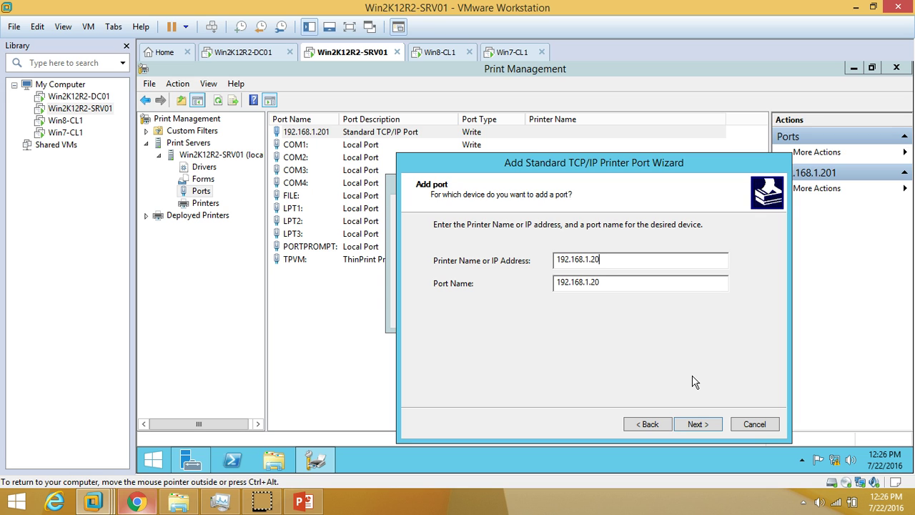
{"action": "left_click", "coordinate": [692, 424]}
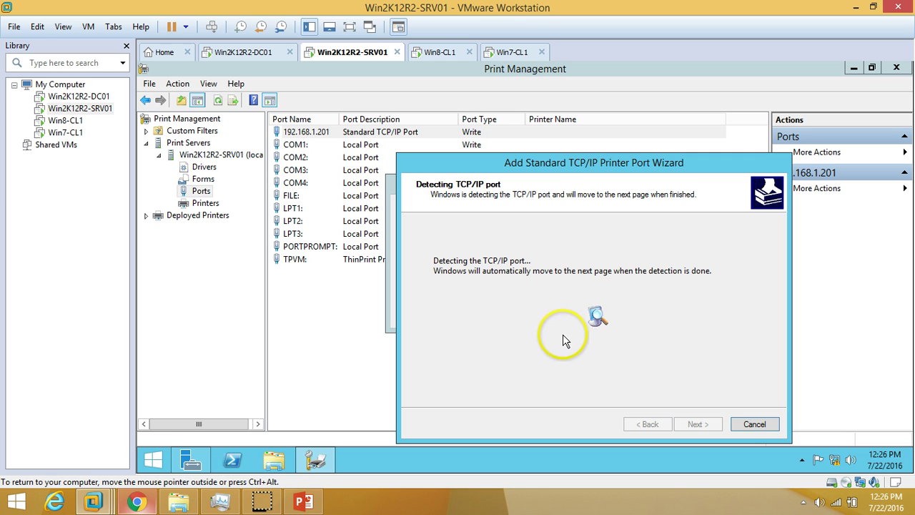
Step: Accept the Generic Network Card device type for the 192.168.1.202 port, complete the port wizard, and close the Printer Ports dialog
{"action": "mouse_move", "coordinate": [580, 171]}
{"action": "left_mouse_down"}
{"action": "mouse_move", "coordinate": [548, 168]}
{"action": "mouse_move", "coordinate": [565, 167]}
{"action": "left_mouse_up"}
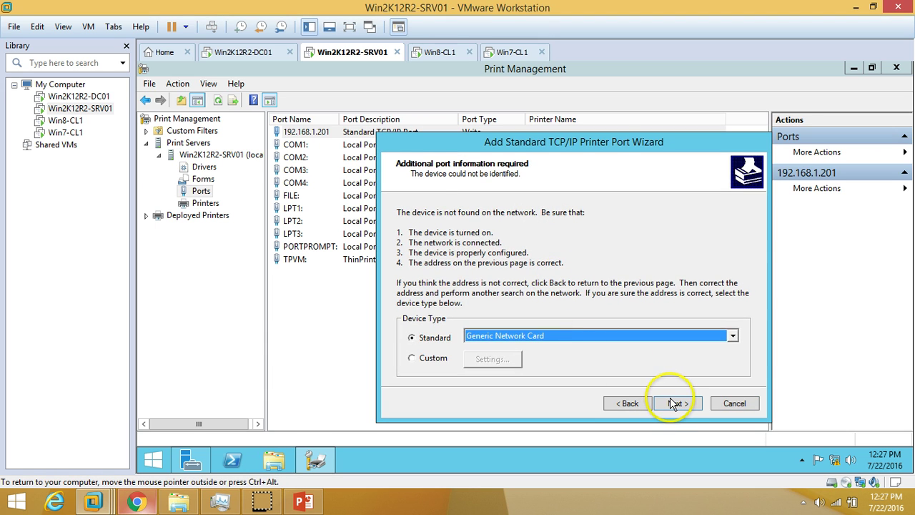
{"action": "left_click", "coordinate": [675, 460]}
{"action": "left_click", "coordinate": [676, 404]}
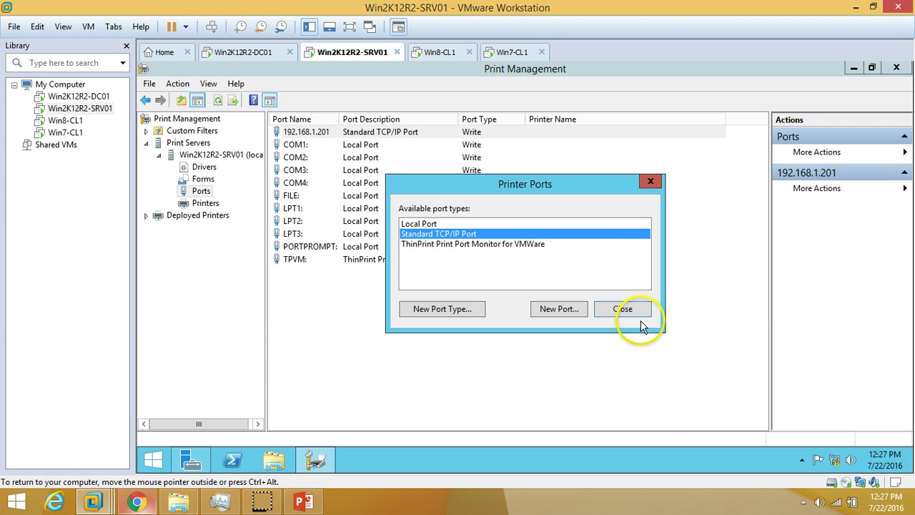
{"action": "left_click", "coordinate": [608, 311]}
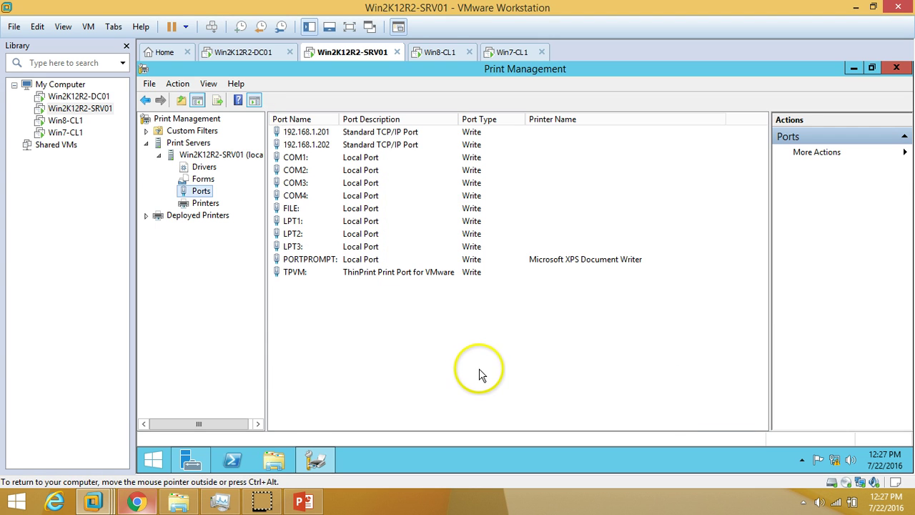
Step: Check the 192.168.1.201 and 192.168.1.202 entries in the print server's port list
{"action": "left_click", "coordinate": [341, 133]}
{"action": "left_click", "coordinate": [334, 147]}
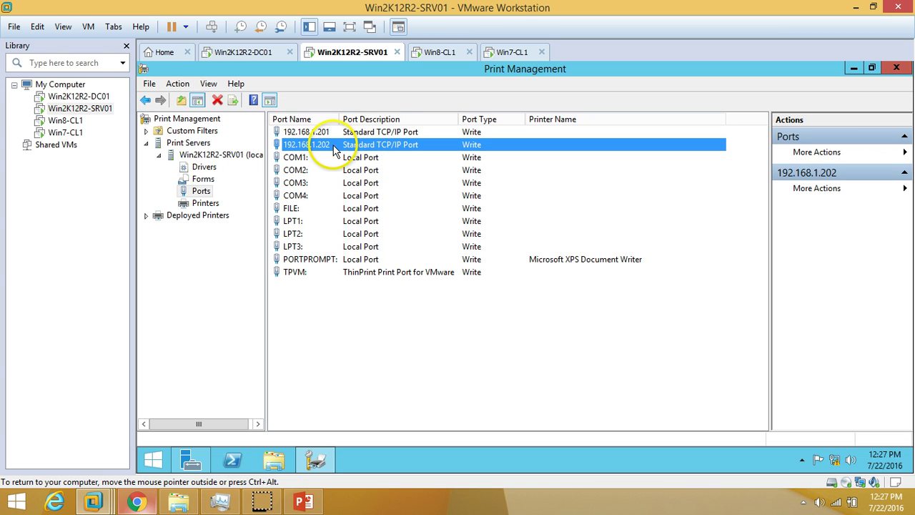
{"action": "left_click", "coordinate": [334, 134]}
{"action": "left_click", "coordinate": [334, 147]}
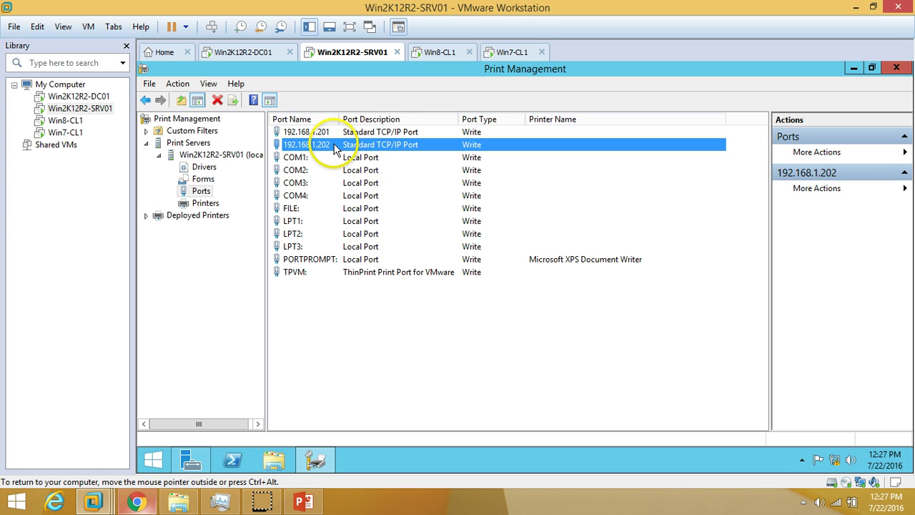
{"action": "left_click", "coordinate": [351, 286]}
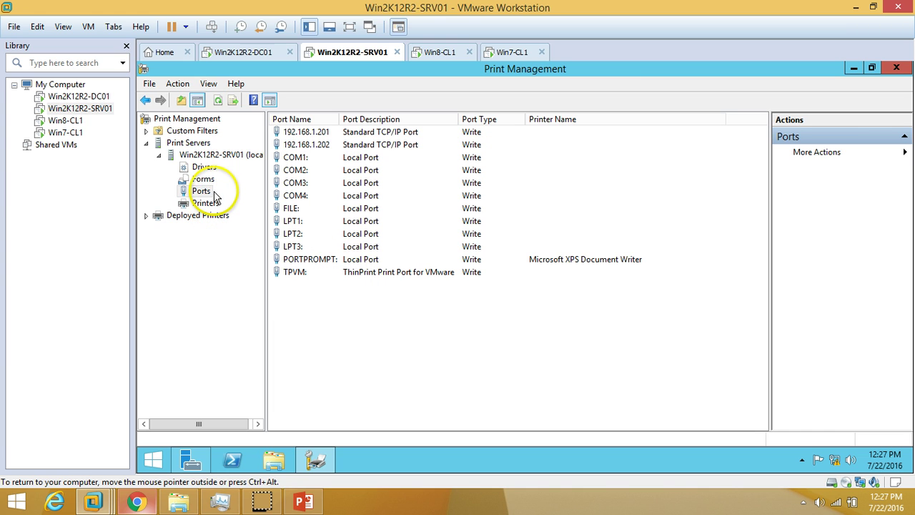
Step: Review the print server's installed drivers and start adding a printer driver for the x64 processor
{"action": "left_click", "coordinate": [204, 168]}
{"action": "left_click_drag", "start_coordinate": [347, 258], "coordinate": [413, 154]}
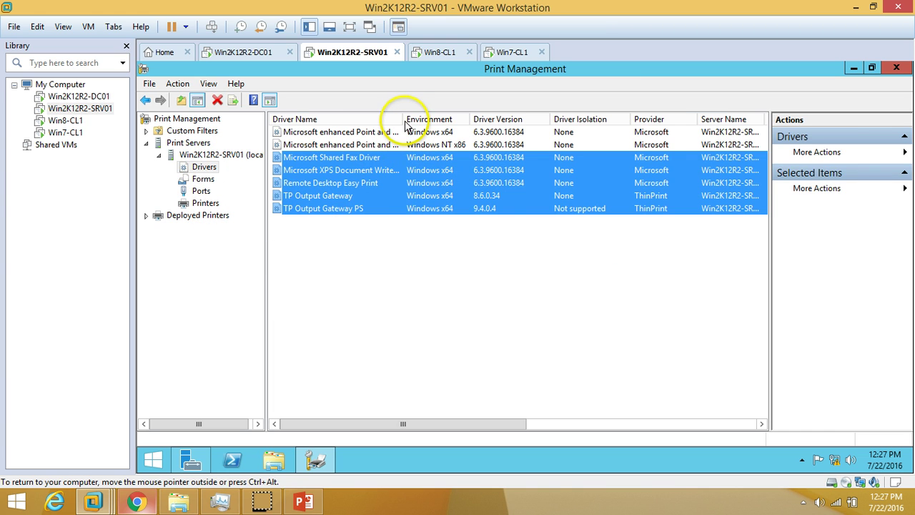
{"action": "left_click", "coordinate": [387, 238]}
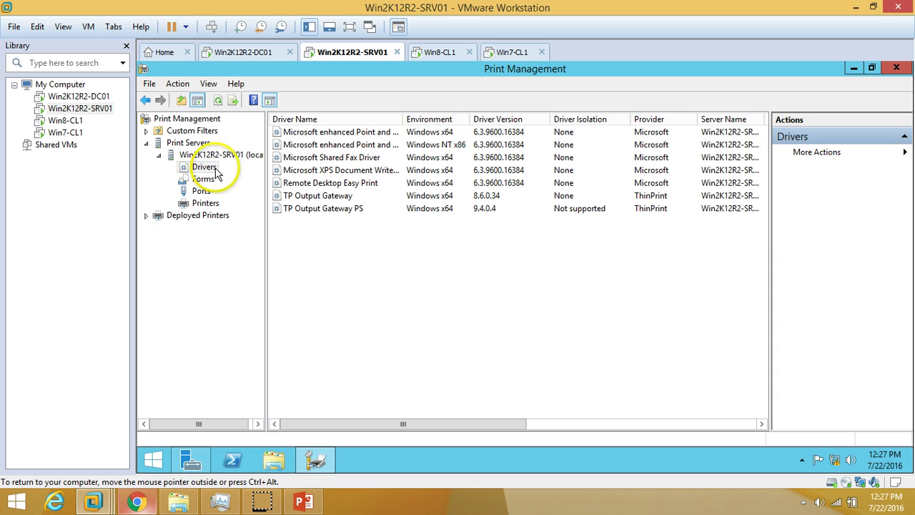
{"action": "right_click", "coordinate": [210, 170]}
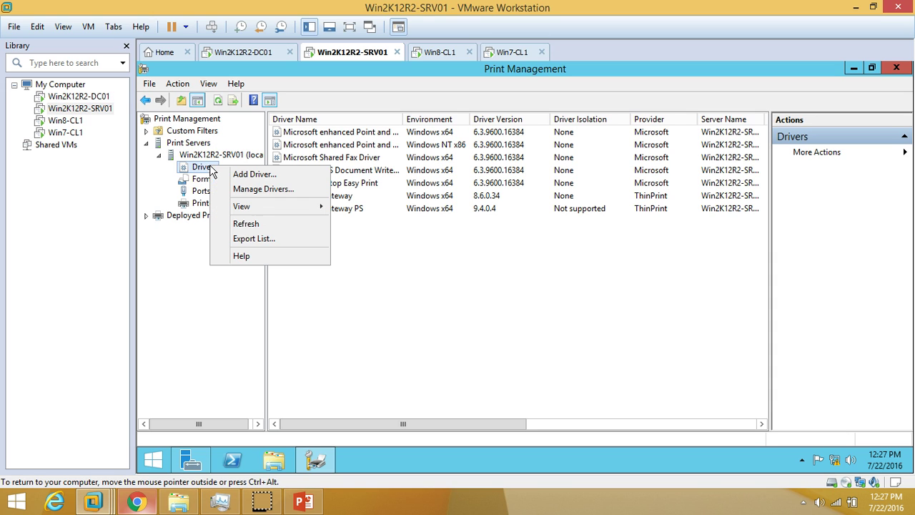
{"action": "left_click", "coordinate": [251, 175]}
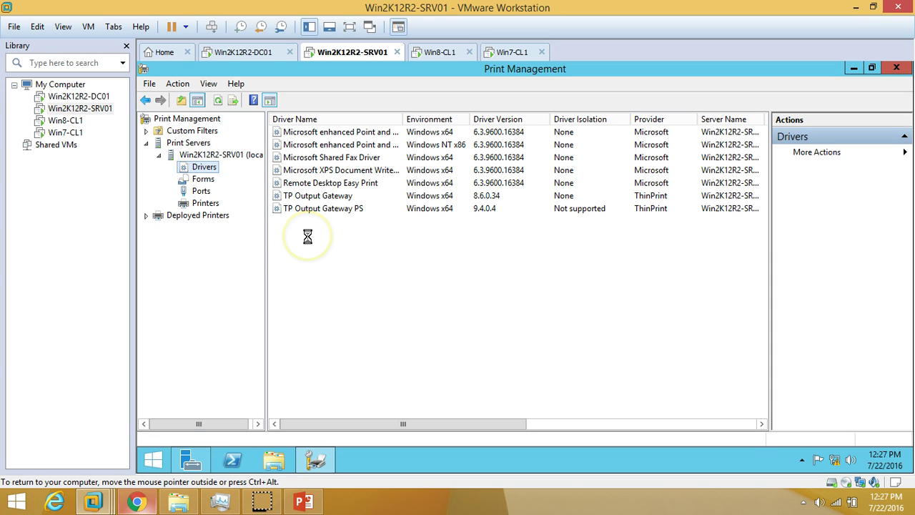
{"action": "left_click", "coordinate": [434, 340]}
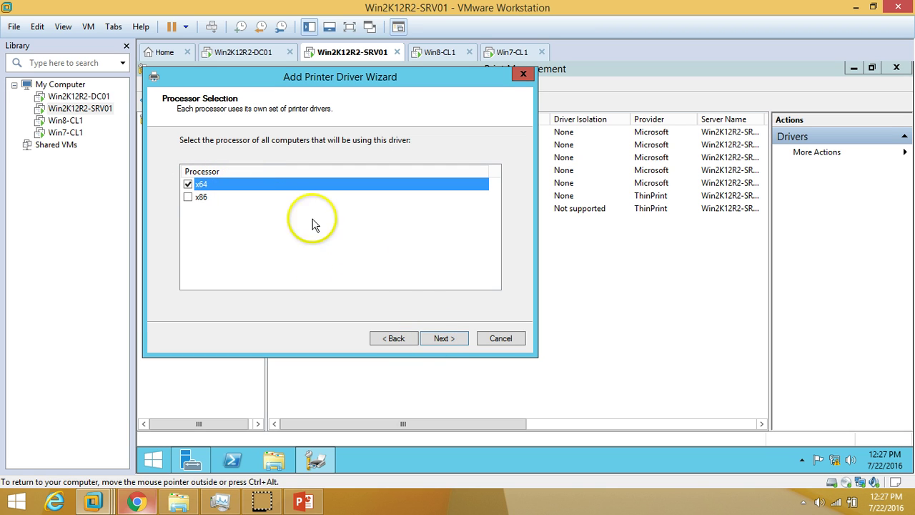
{"action": "left_click", "coordinate": [444, 341]}
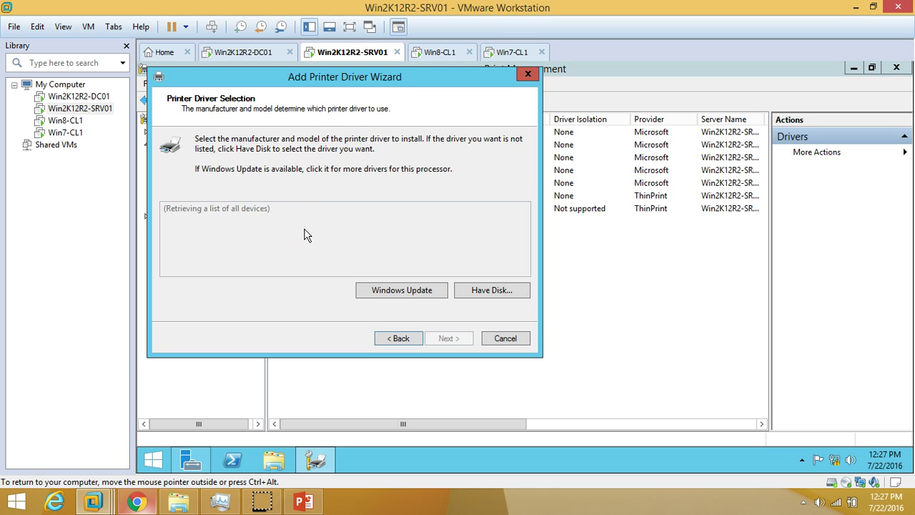
Step: Choose HP as manufacturer and HP Color LaserJet 1600 Class Driver as the model, and finish installing the driver
{"action": "left_click", "coordinate": [256, 84]}
{"action": "left_click", "coordinate": [309, 230]}
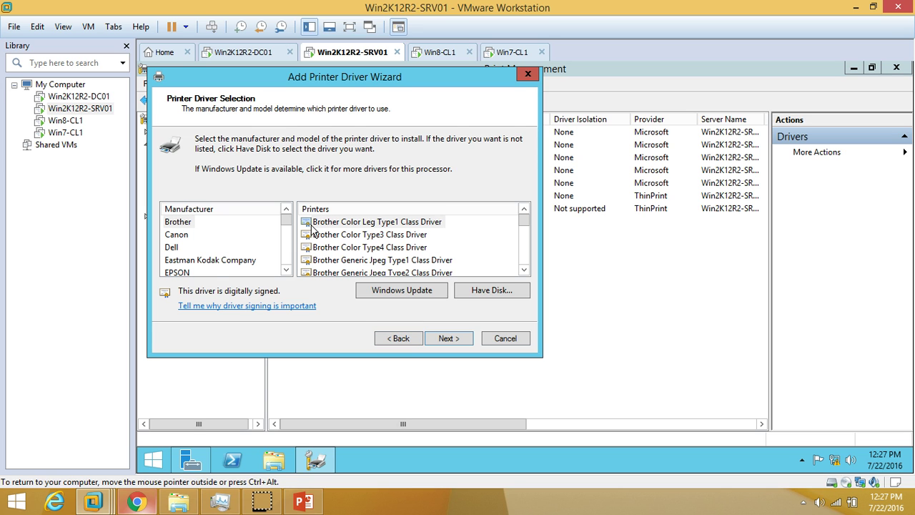
{"action": "left_click", "coordinate": [175, 248]}
{"action": "key", "text": "h"}
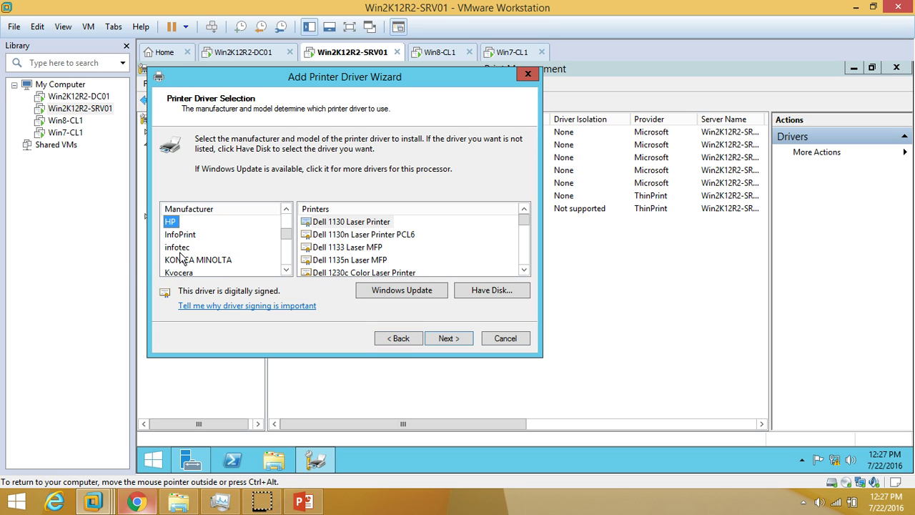
{"action": "left_click", "coordinate": [375, 225]}
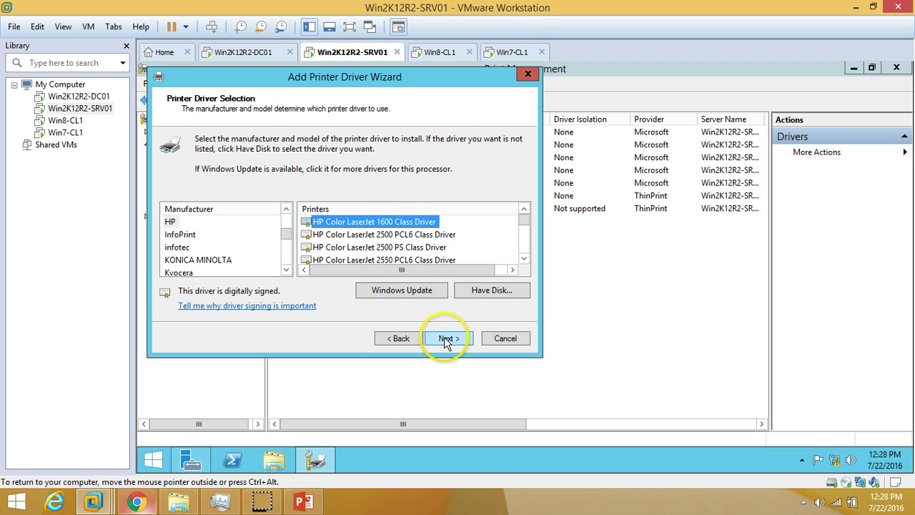
{"action": "left_click", "coordinate": [446, 340]}
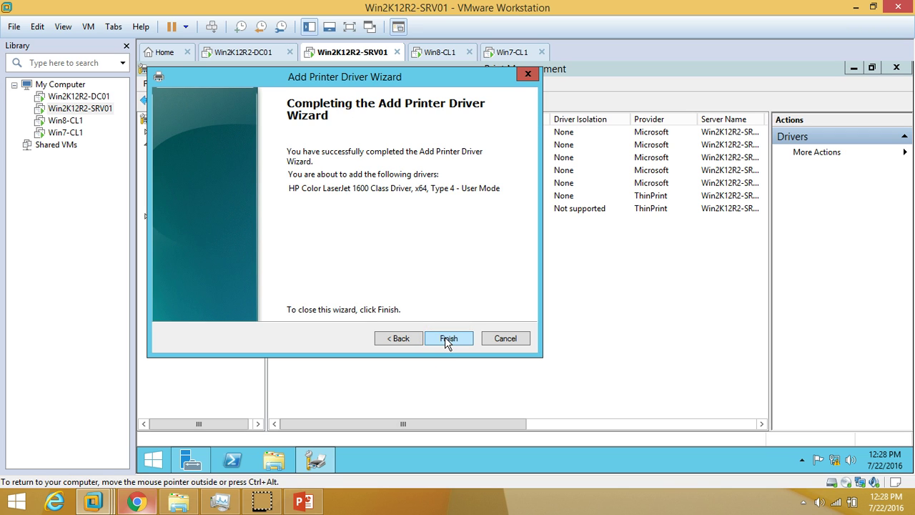
{"action": "left_click", "coordinate": [448, 338]}
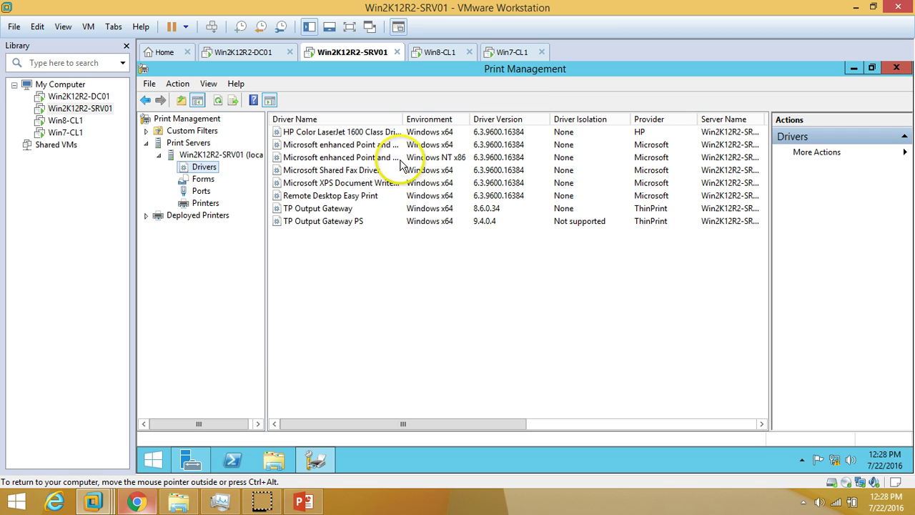
Step: Fit the Driver Name column to its contents, and start adding another x64 printer driver to the print server
{"action": "double_click", "coordinate": [403, 118]}
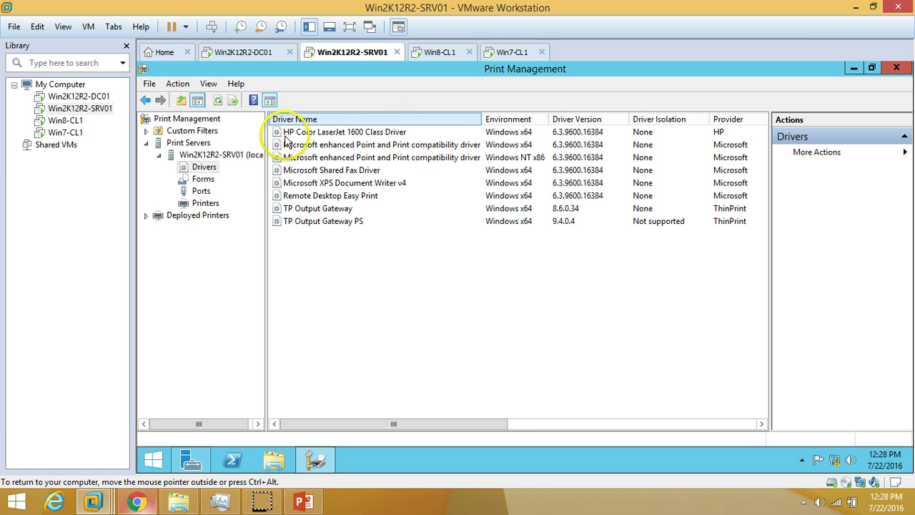
{"action": "right_click", "coordinate": [205, 168]}
{"action": "left_click", "coordinate": [222, 176]}
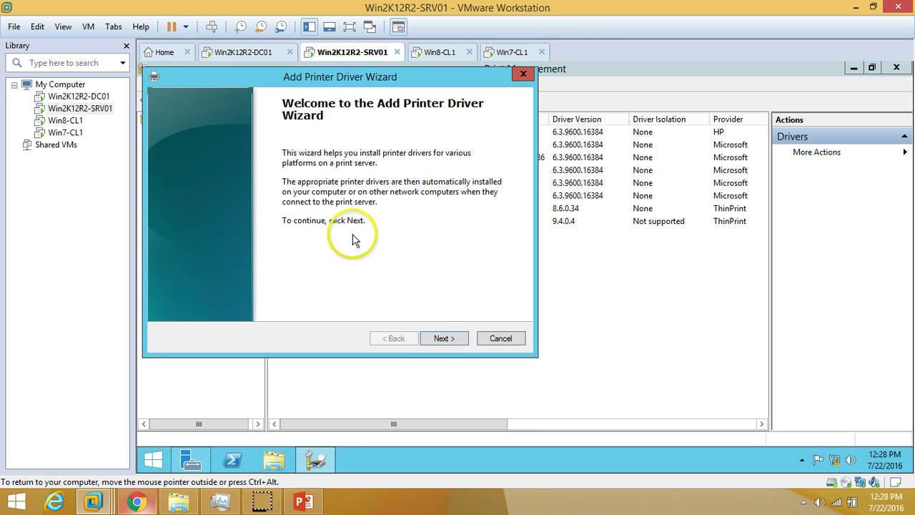
{"action": "left_click", "coordinate": [443, 342]}
{"action": "left_click", "coordinate": [444, 340]}
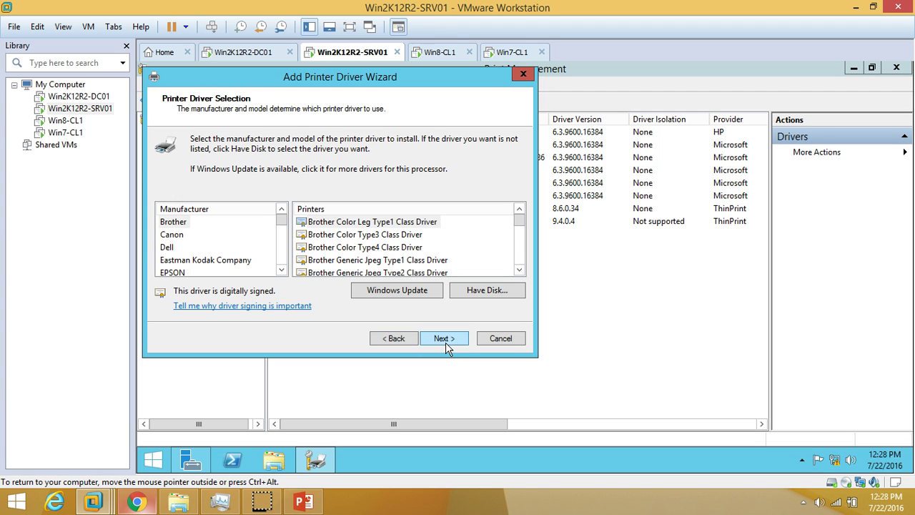
Step: Pick the HP Color LaserJet 2500 PCL6 Class Driver from the HP models and finish installing it
{"action": "left_click", "coordinate": [173, 262]}
{"action": "key", "text": "h"}
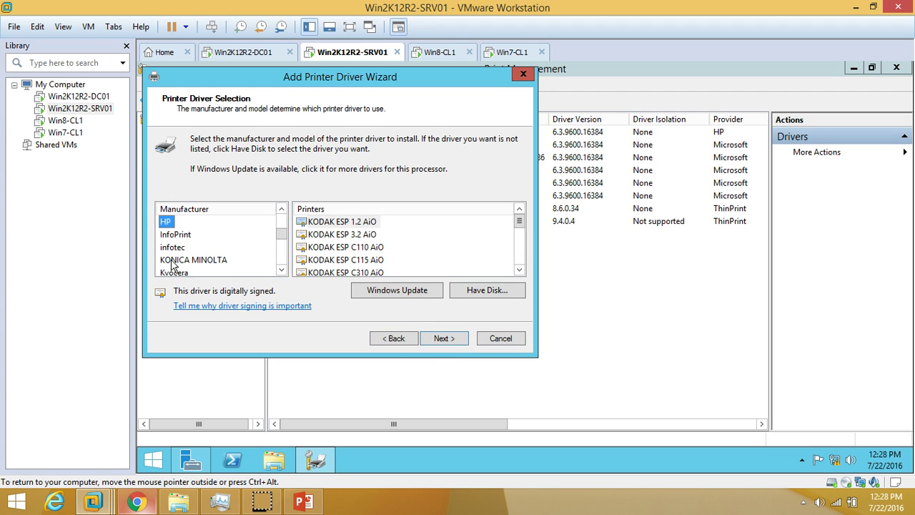
{"action": "left_click", "coordinate": [344, 236]}
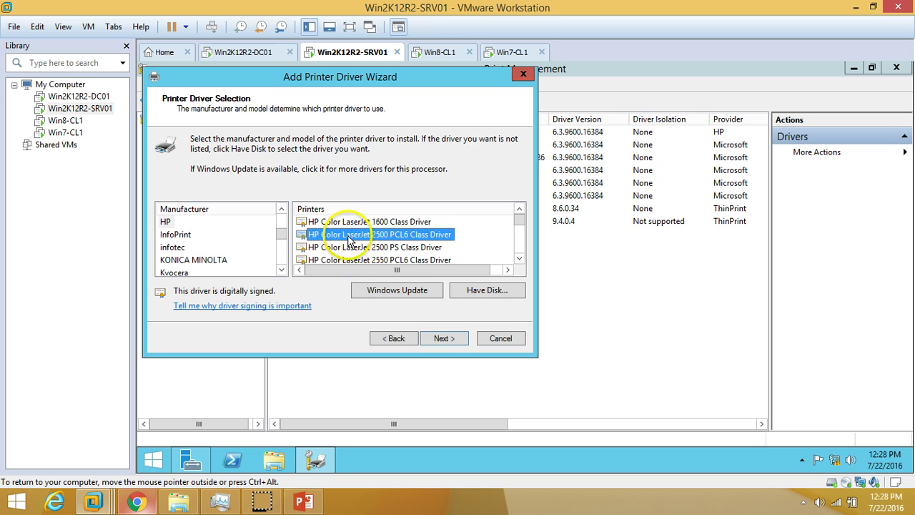
{"action": "left_click", "coordinate": [376, 247]}
{"action": "left_click", "coordinate": [390, 236]}
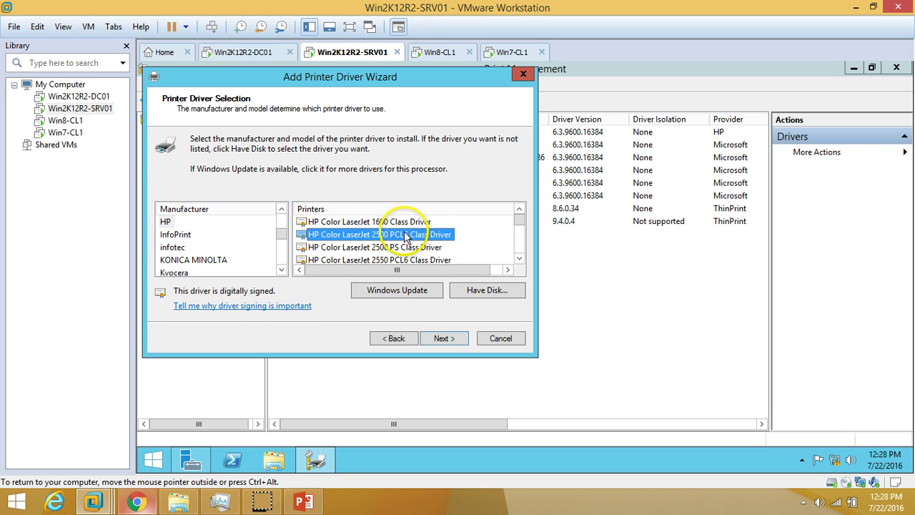
{"action": "left_click", "coordinate": [448, 340]}
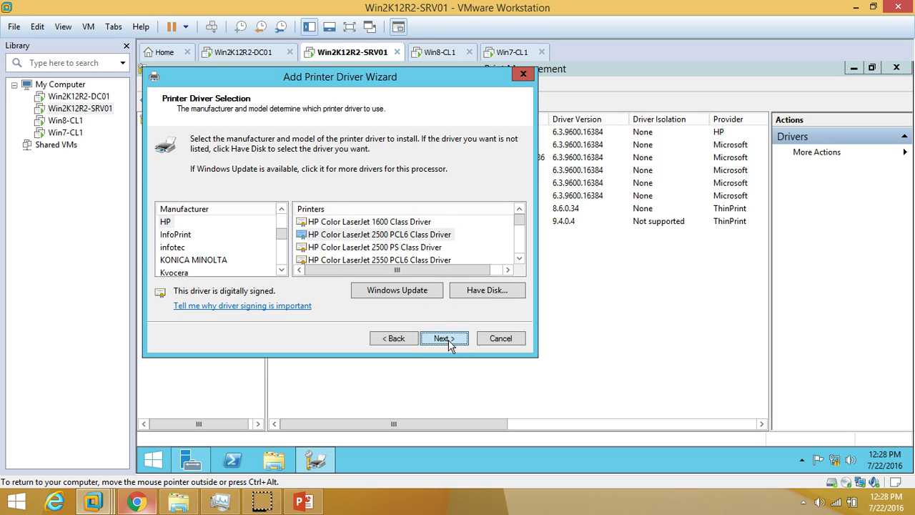
{"action": "left_click", "coordinate": [451, 340]}
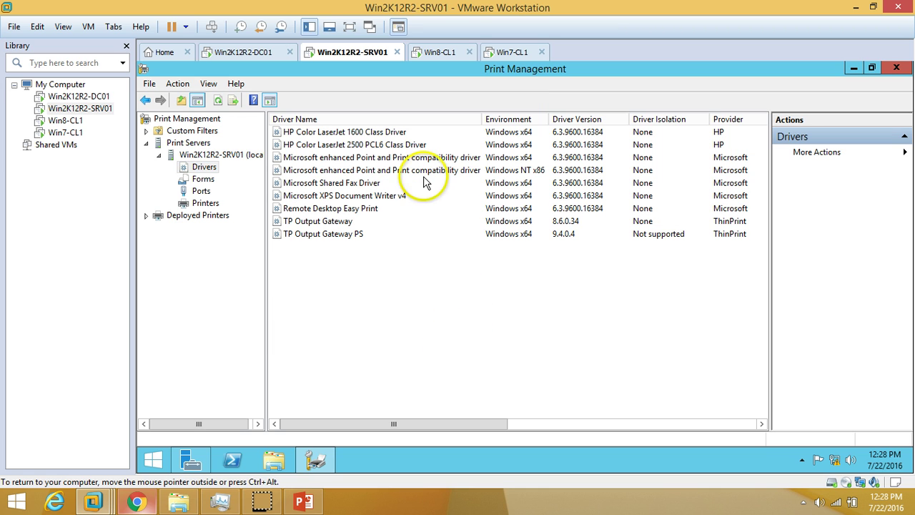
Step: Check the two HP Color LaserJet drivers and the two Standard TCP/IP ports on the print server
{"action": "left_click", "coordinate": [412, 133]}
{"action": "left_click", "coordinate": [419, 146]}
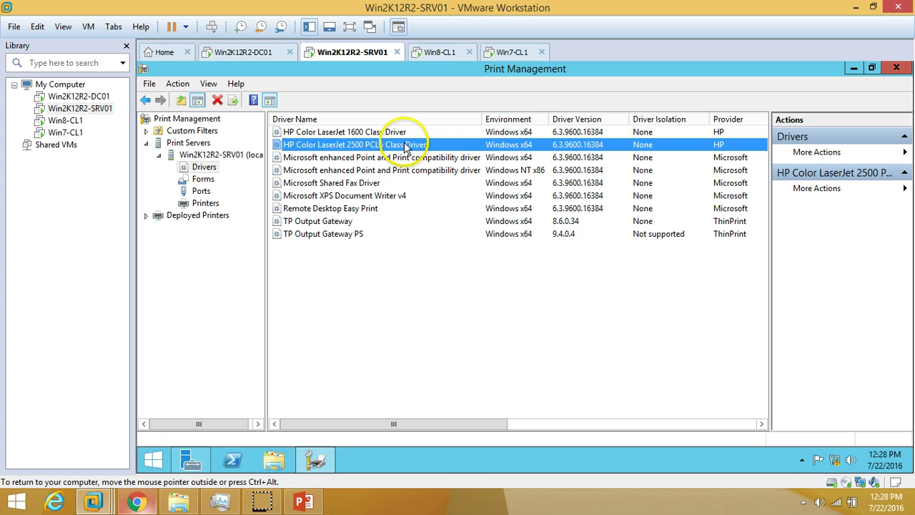
{"action": "left_click", "coordinate": [202, 191]}
{"action": "left_click", "coordinate": [345, 144]}
{"action": "left_click", "coordinate": [343, 131]}
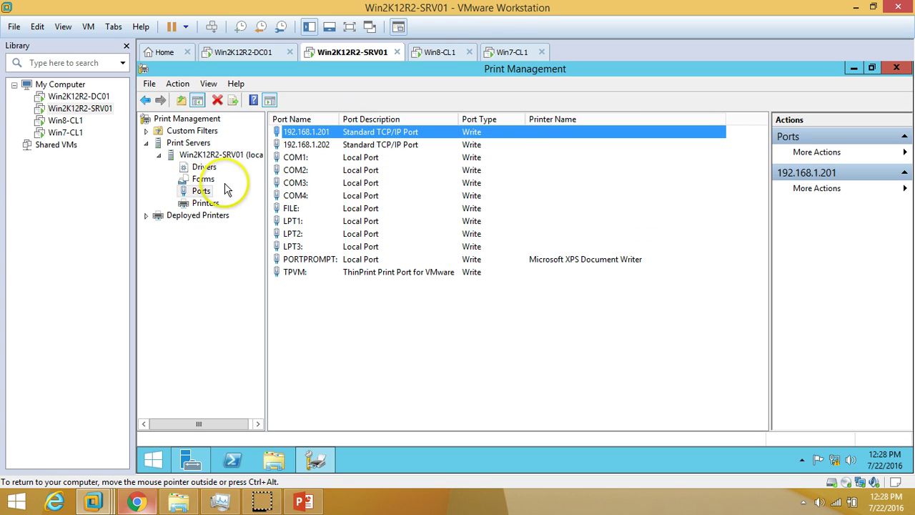
Step: Start adding a printer to the print server using the existing port 192.168.1.201 (Standard TCP/IP Port)
{"action": "left_click", "coordinate": [208, 203]}
{"action": "right_click", "coordinate": [303, 179]}
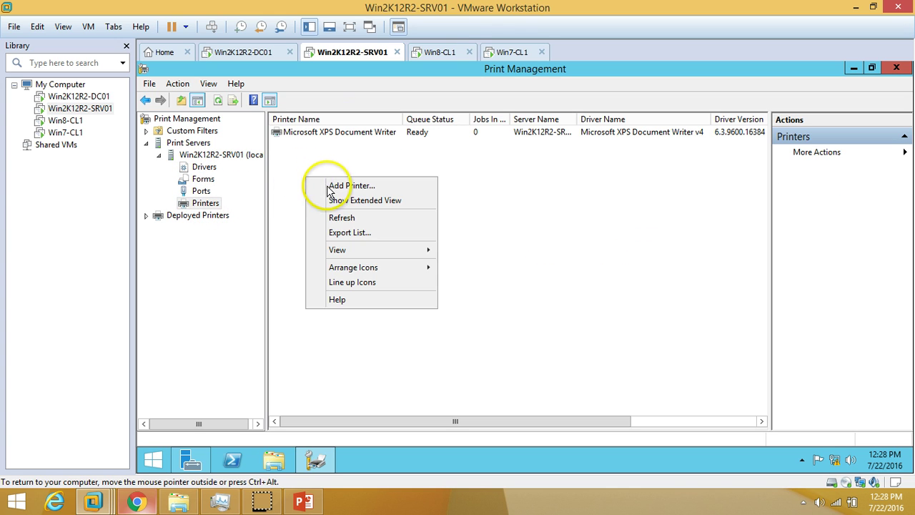
{"action": "left_click", "coordinate": [328, 187]}
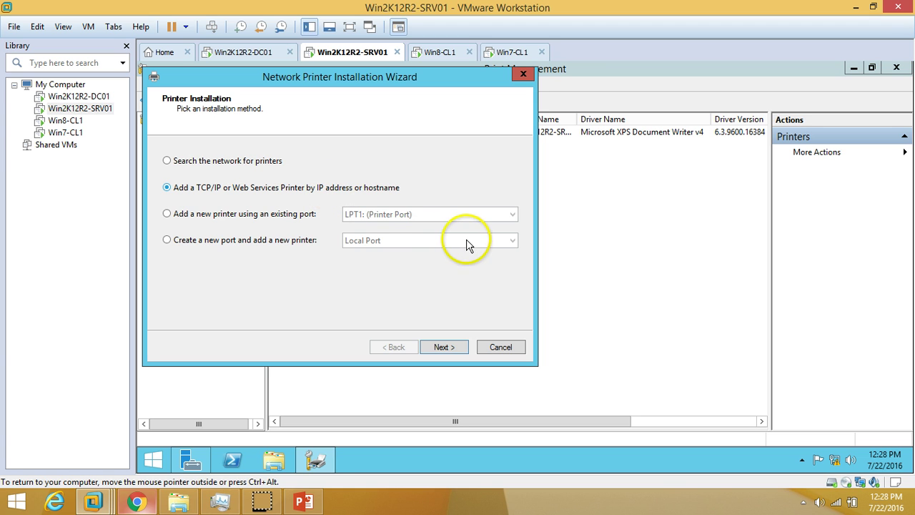
{"action": "left_click", "coordinate": [168, 213]}
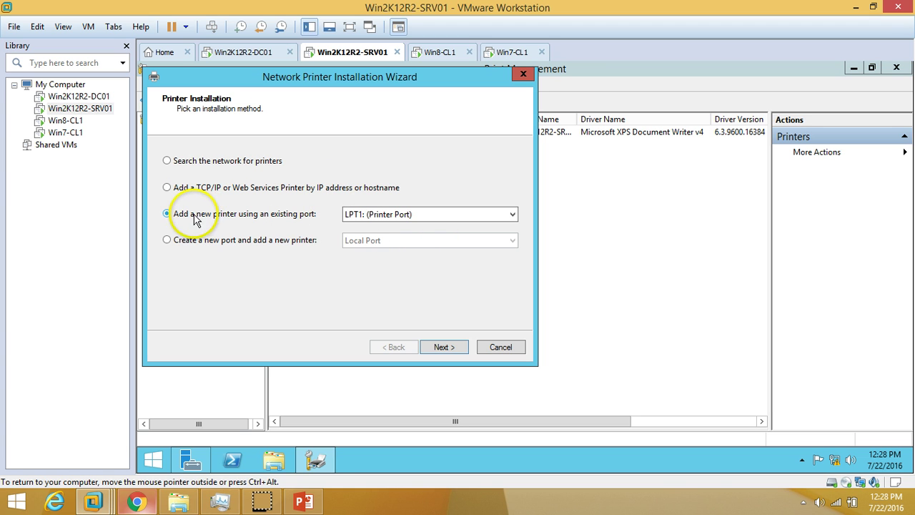
{"action": "left_click", "coordinate": [386, 215]}
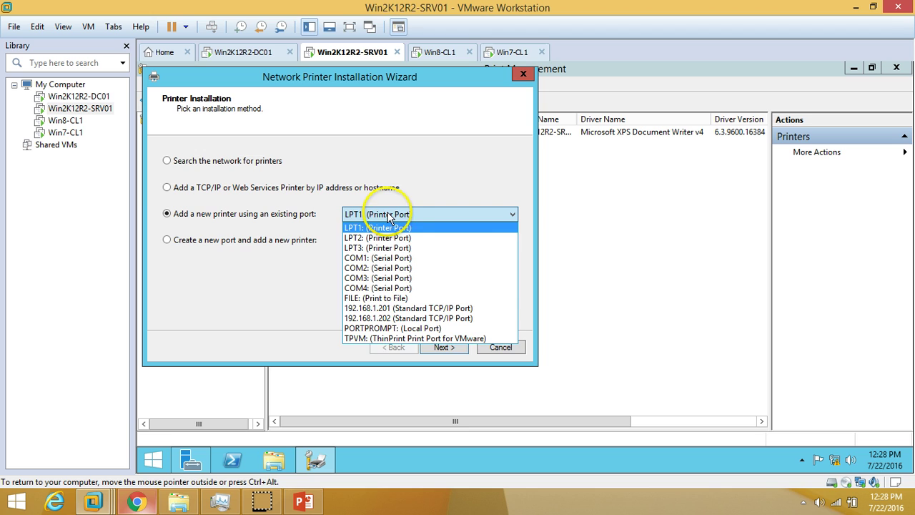
{"action": "left_click", "coordinate": [413, 312]}
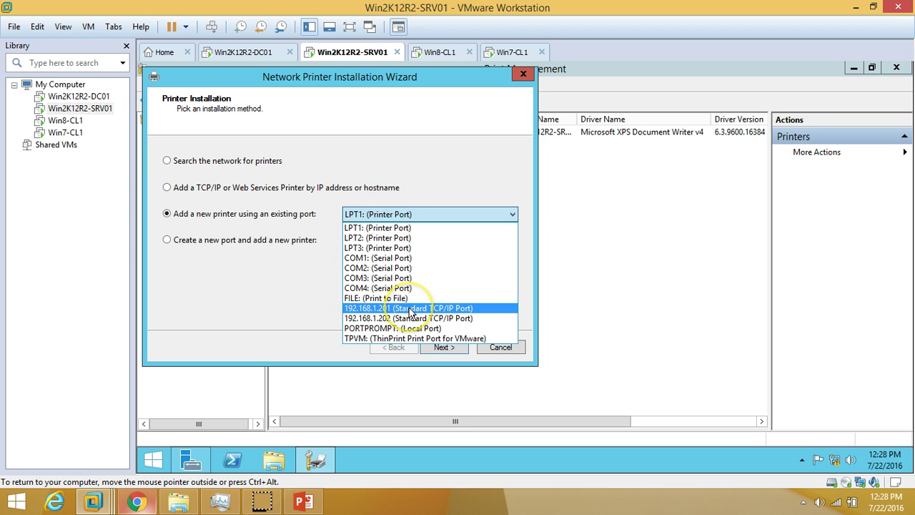
{"action": "left_click", "coordinate": [450, 348]}
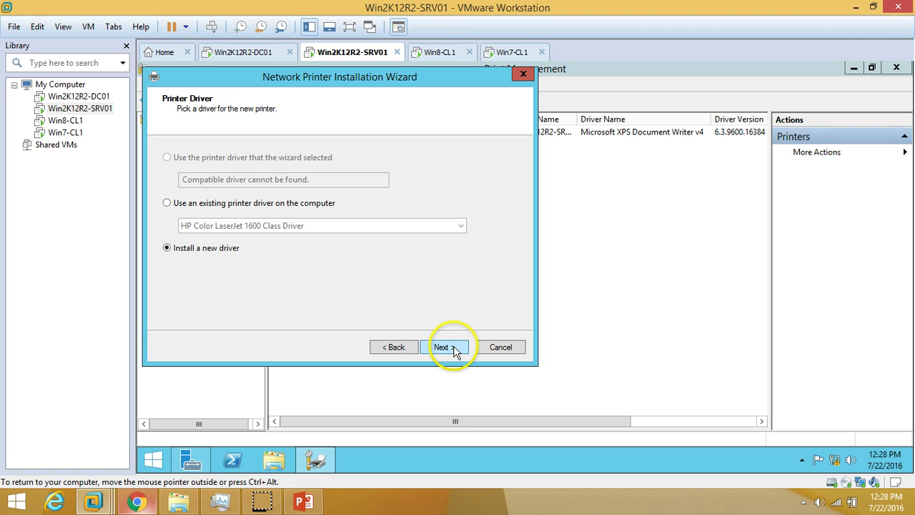
Step: Use the existing HP Color LaserJet 1600 Class Driver for the new printer and continue through the wizard
{"action": "left_click", "coordinate": [206, 203]}
{"action": "left_click", "coordinate": [263, 227]}
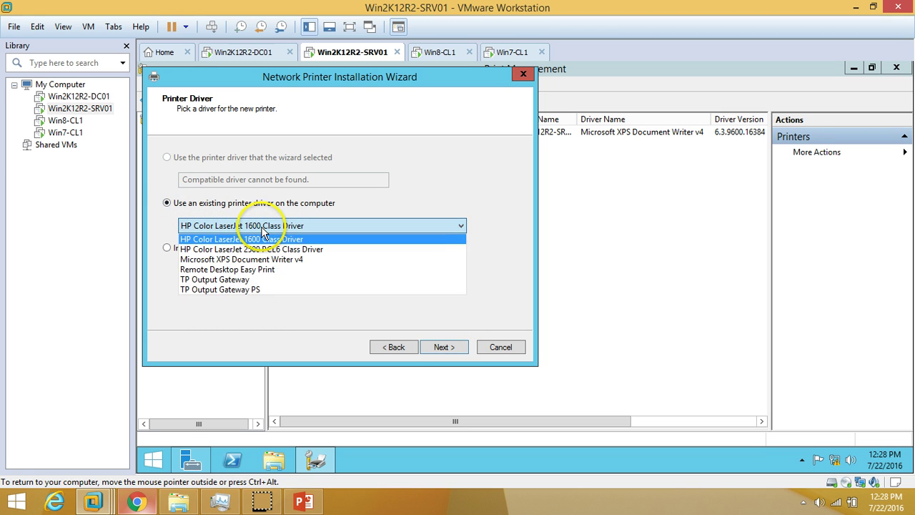
{"action": "left_click", "coordinate": [286, 239]}
{"action": "left_click", "coordinate": [443, 347]}
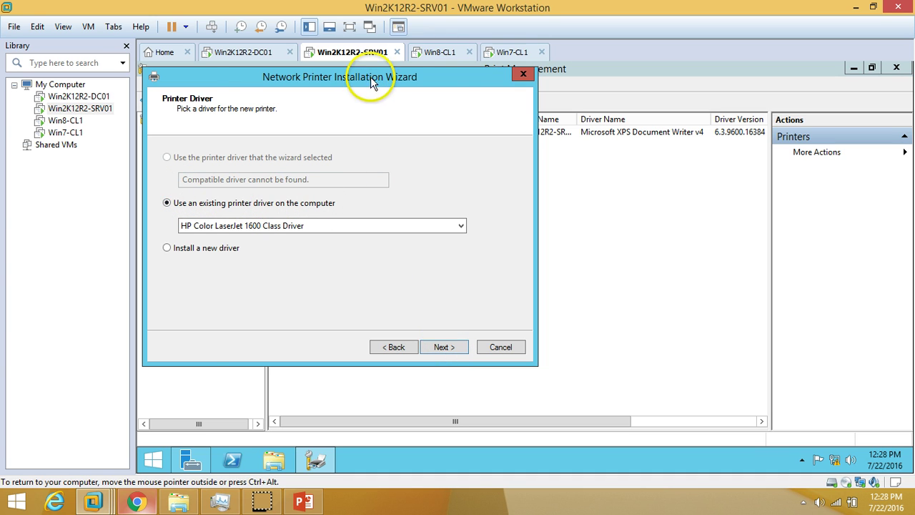
{"action": "left_click_drag", "start_coordinate": [372, 82], "coordinate": [447, 90]}
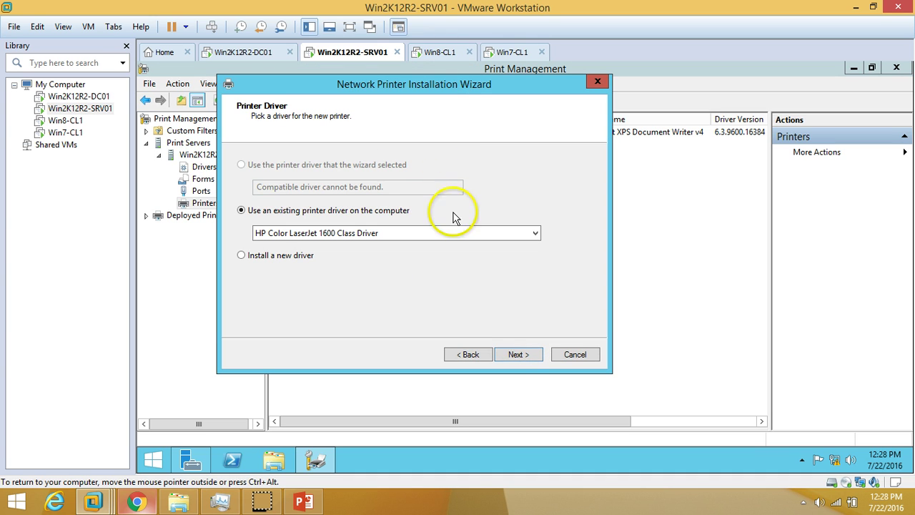
{"action": "left_click", "coordinate": [525, 355]}
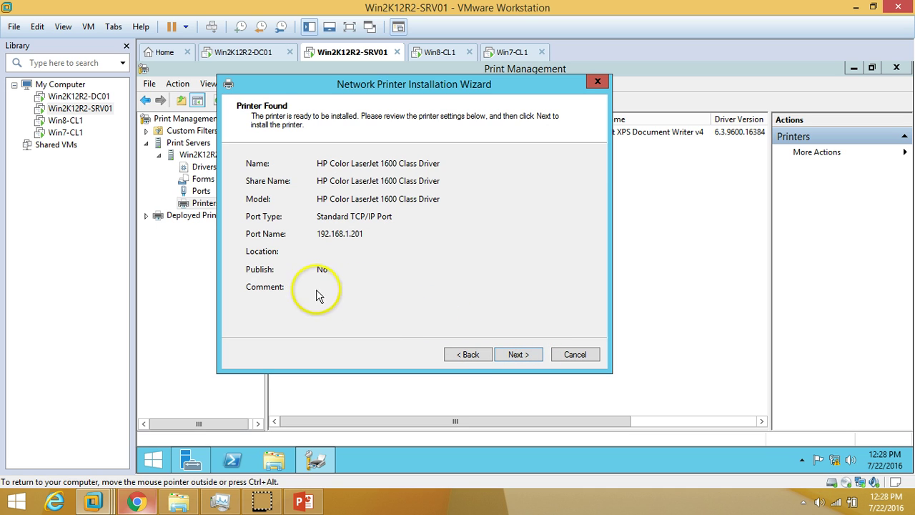
Step: Return to the naming and sharing settings and set both the printer name and the share name to HP-1600
{"action": "left_click", "coordinate": [468, 353]}
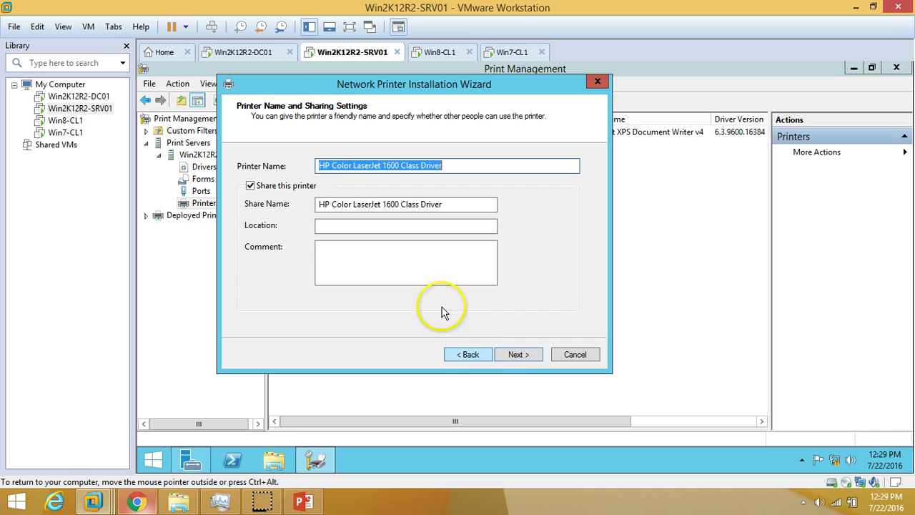
{"action": "left_click_drag", "start_coordinate": [332, 166], "coordinate": [381, 169]}
{"action": "key", "text": "BackSpace"}
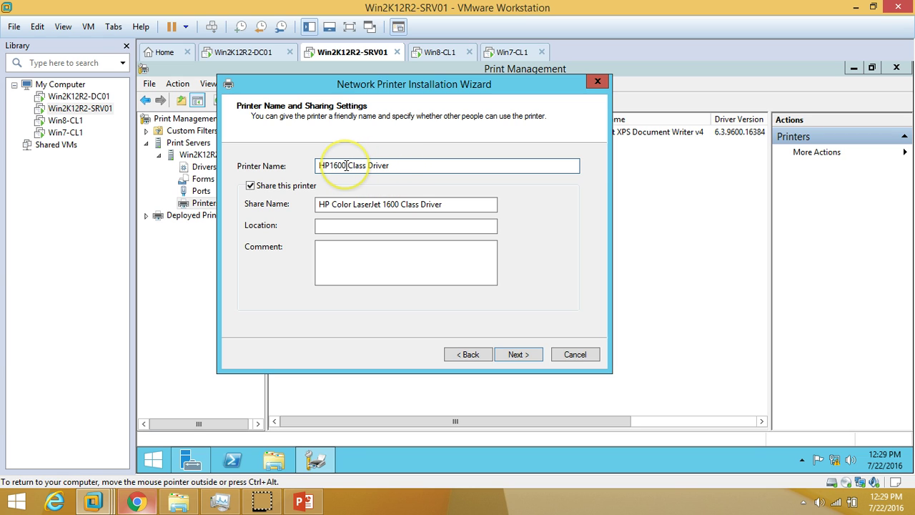
{"action": "type", "text": "-"}
{"action": "left_click_drag", "start_coordinate": [410, 173], "coordinate": [421, 174]}
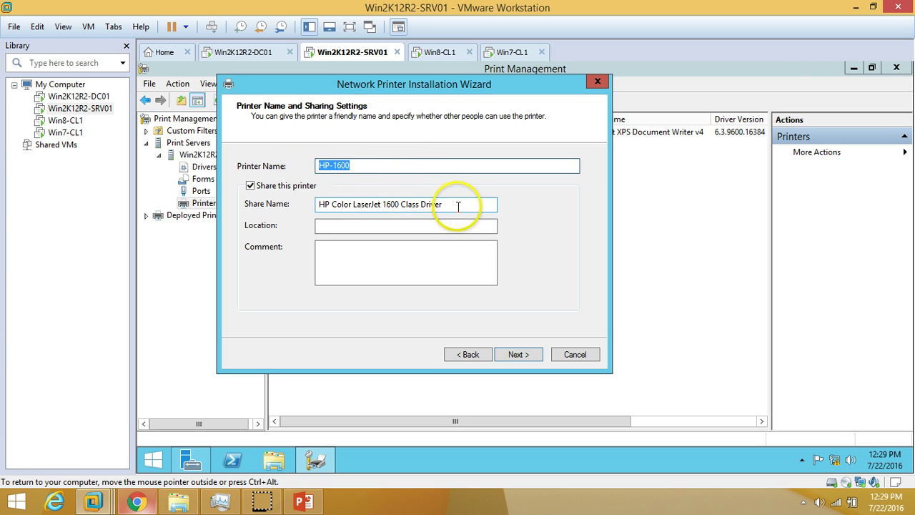
{"action": "left_click_drag", "start_coordinate": [453, 204], "coordinate": [293, 206]}
{"action": "type", "text": "HP-1600"}
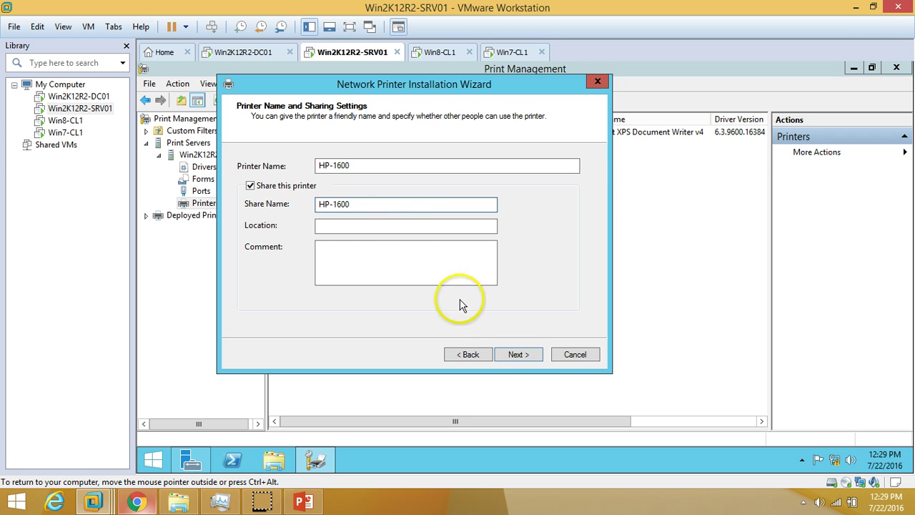
{"action": "left_click", "coordinate": [519, 355]}
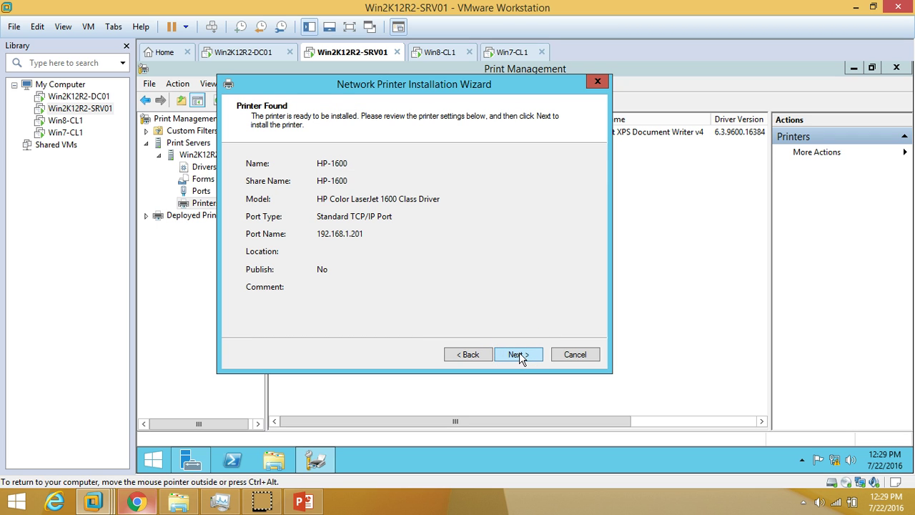
Step: Install the HP-1600 printer and finish the wizard without printing a test page
{"action": "left_click", "coordinate": [518, 355]}
{"action": "left_click", "coordinate": [513, 372]}
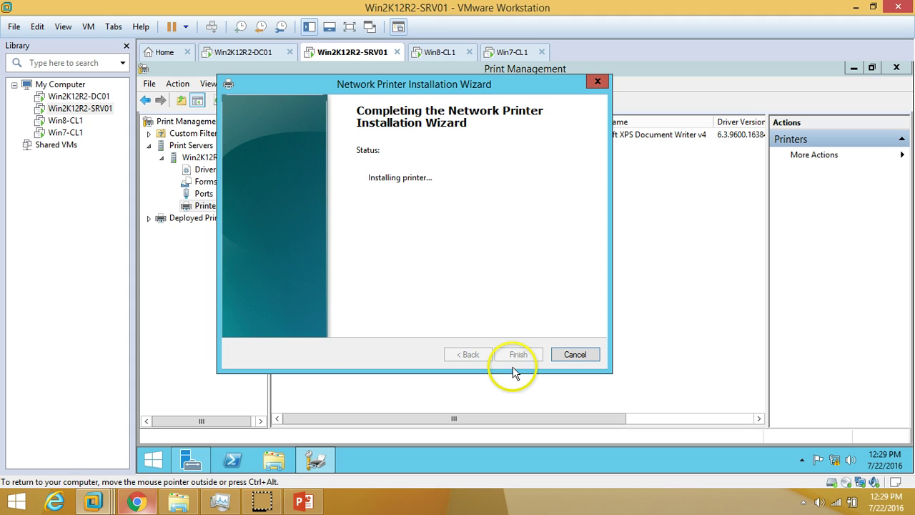
{"action": "left_click", "coordinate": [487, 207]}
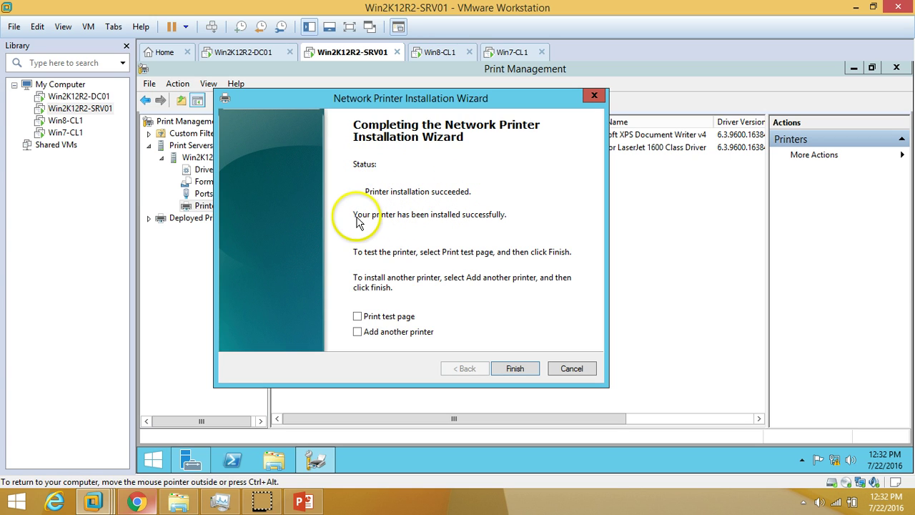
{"action": "left_click", "coordinate": [515, 368]}
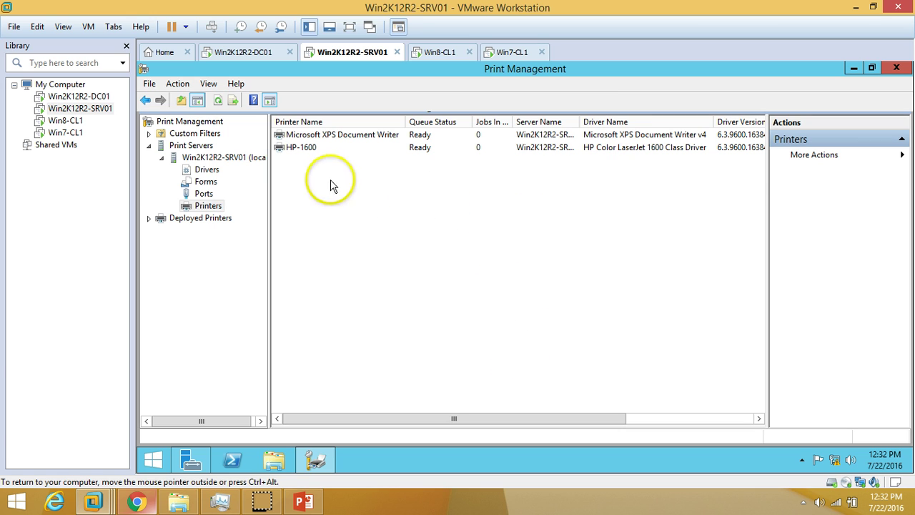
Step: Start adding a second printer using the existing port 192.168.1.202 (Standard TCP/IP Port)
{"action": "left_click", "coordinate": [305, 149]}
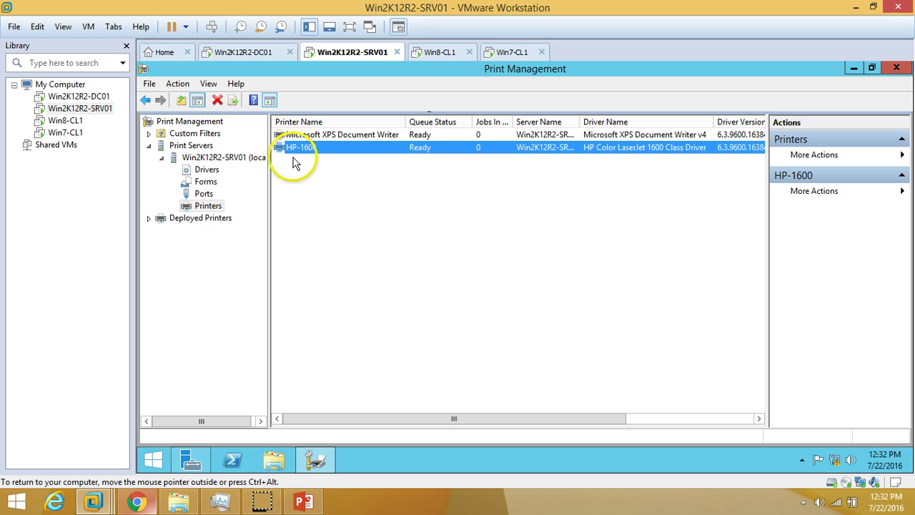
{"action": "right_click", "coordinate": [354, 192]}
{"action": "left_click", "coordinate": [368, 197]}
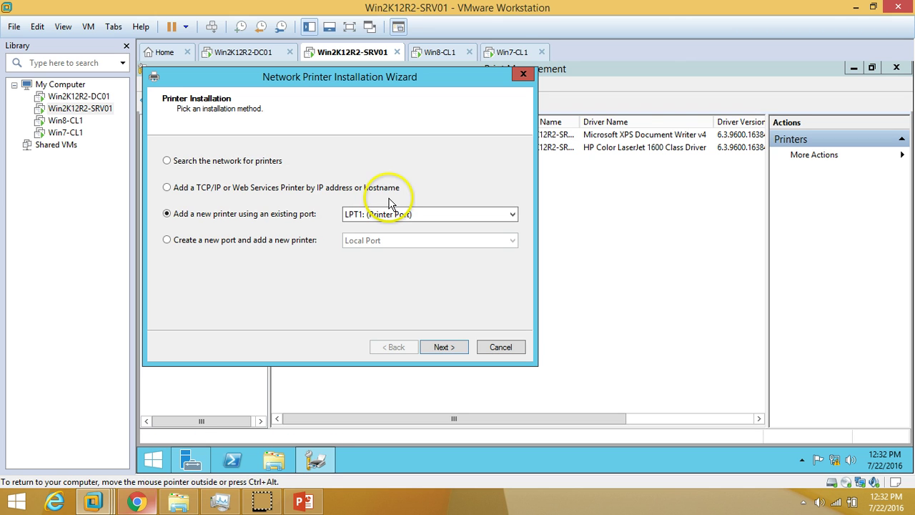
{"action": "left_click", "coordinate": [367, 216]}
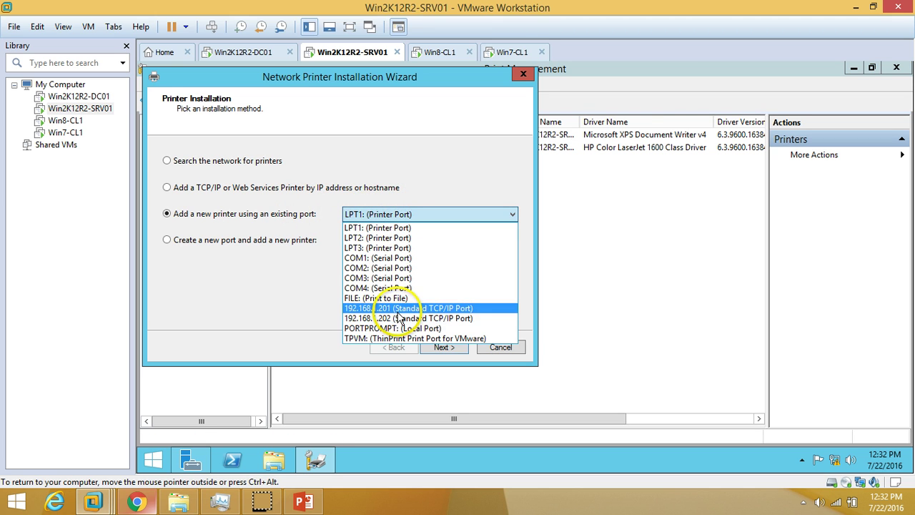
{"action": "left_click", "coordinate": [401, 318]}
{"action": "left_click", "coordinate": [445, 347]}
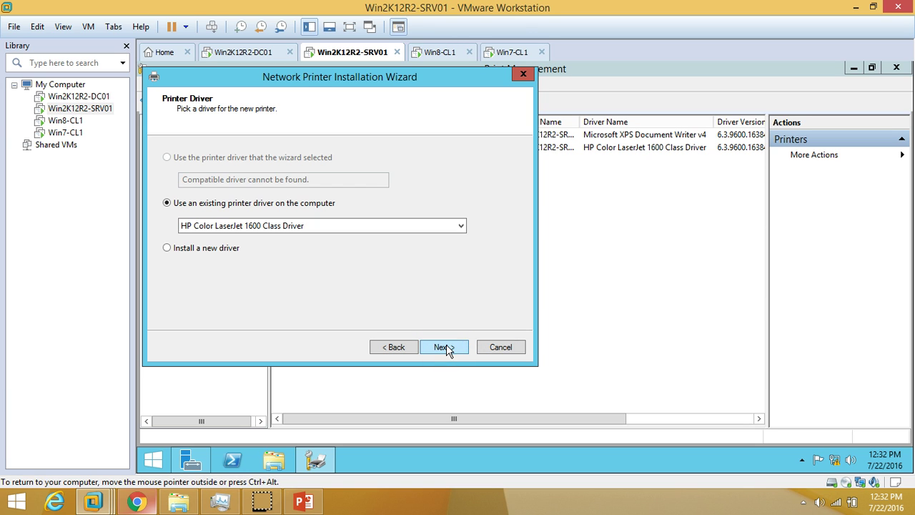
Step: Assign the existing HP Color LaserJet 2500 PCL6 Class Driver to the second printer
{"action": "left_click", "coordinate": [313, 226]}
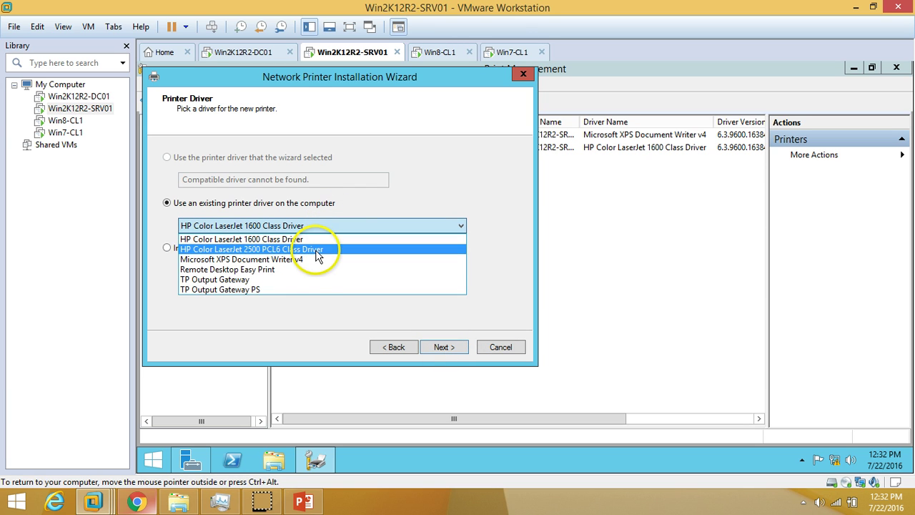
{"action": "left_click", "coordinate": [317, 252]}
{"action": "left_click", "coordinate": [444, 347]}
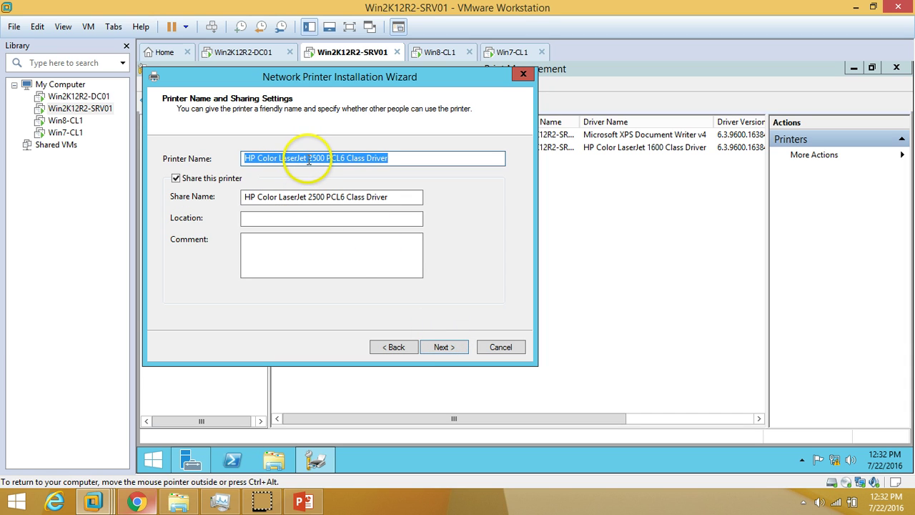
Step: Set both the printer name and the share name of the second printer to HP-2500
{"action": "left_click_drag", "start_coordinate": [309, 161], "coordinate": [251, 161]}
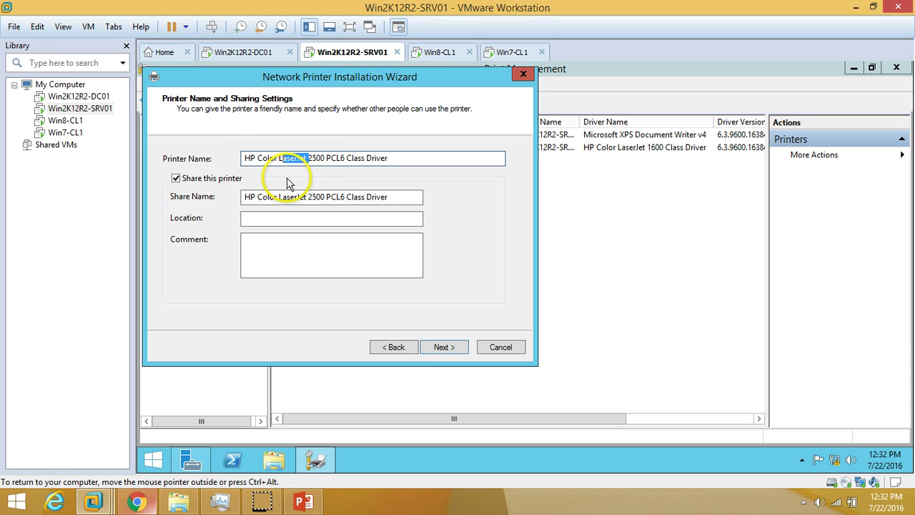
{"action": "type", "text": "LP-"}
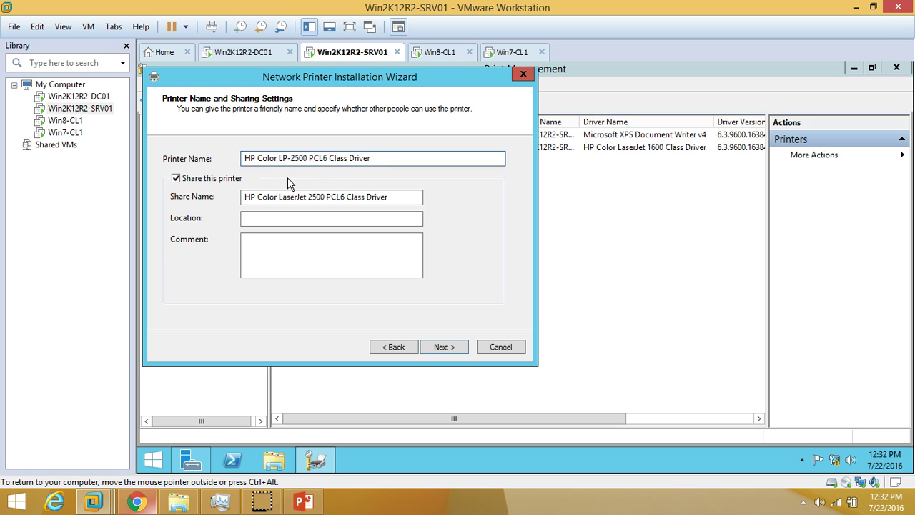
{"action": "left_click_drag", "start_coordinate": [256, 158], "coordinate": [284, 160]}
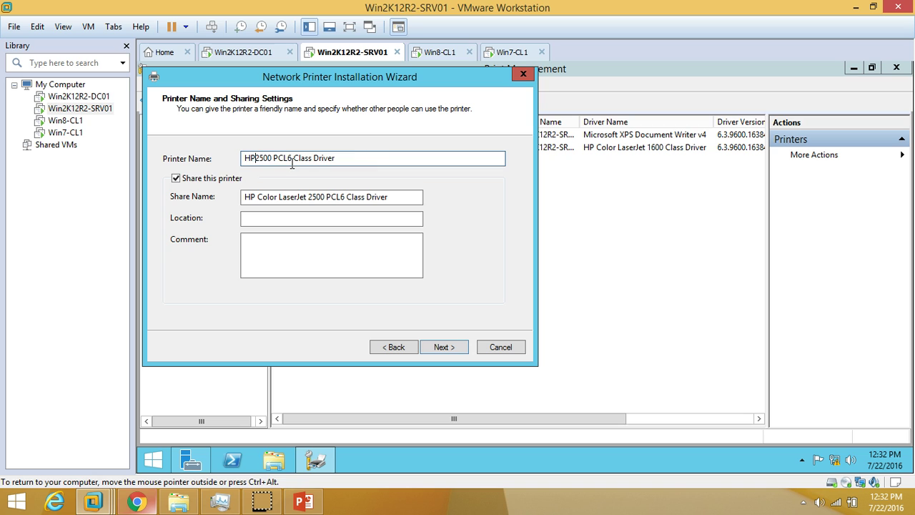
{"action": "left_click_drag", "start_coordinate": [278, 159], "coordinate": [361, 163]}
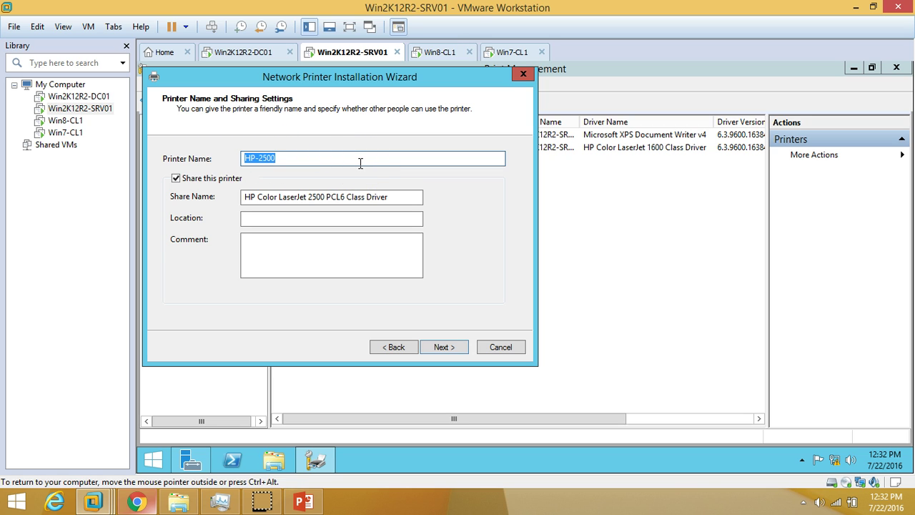
{"action": "left_click", "coordinate": [328, 198]}
{"action": "key", "text": "ctrl+a"}
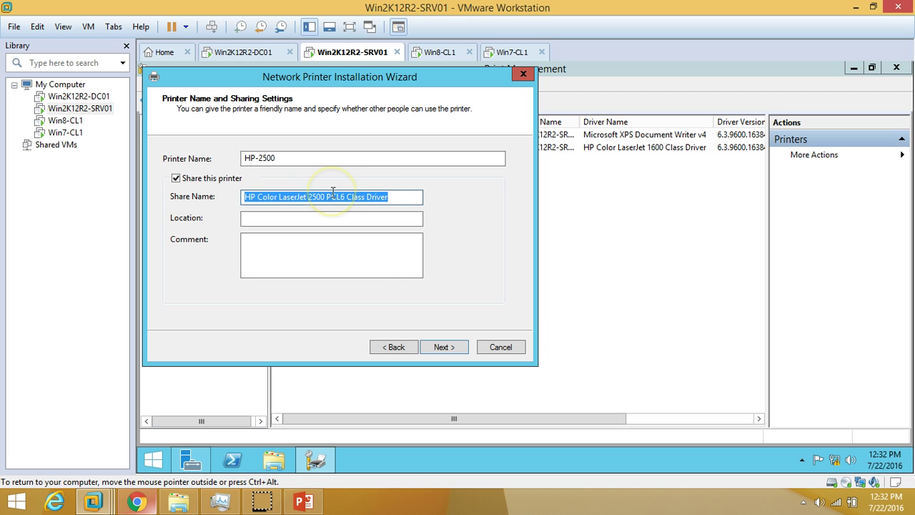
{"action": "type", "text": "HP-2500"}
{"action": "left_click", "coordinate": [449, 348]}
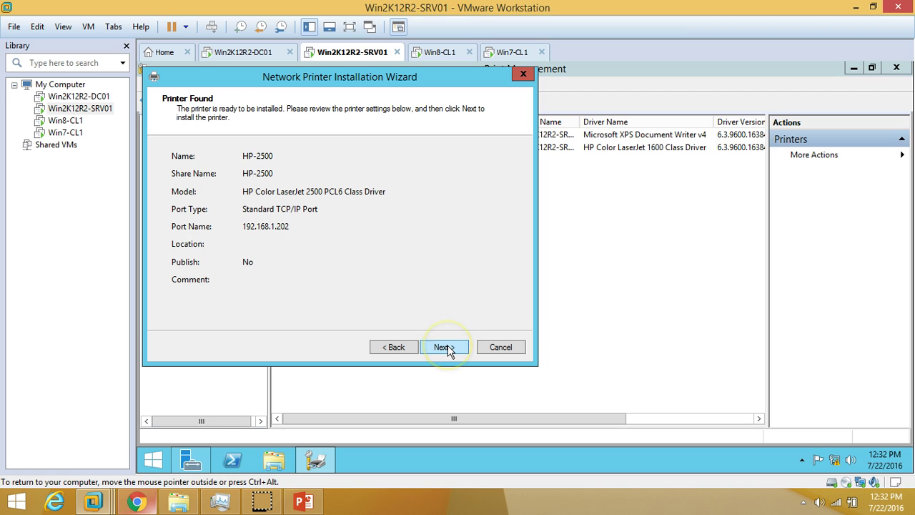
Step: Install the HP-2500 printer, finish the wizard and refresh the printer list
{"action": "left_click", "coordinate": [447, 347]}
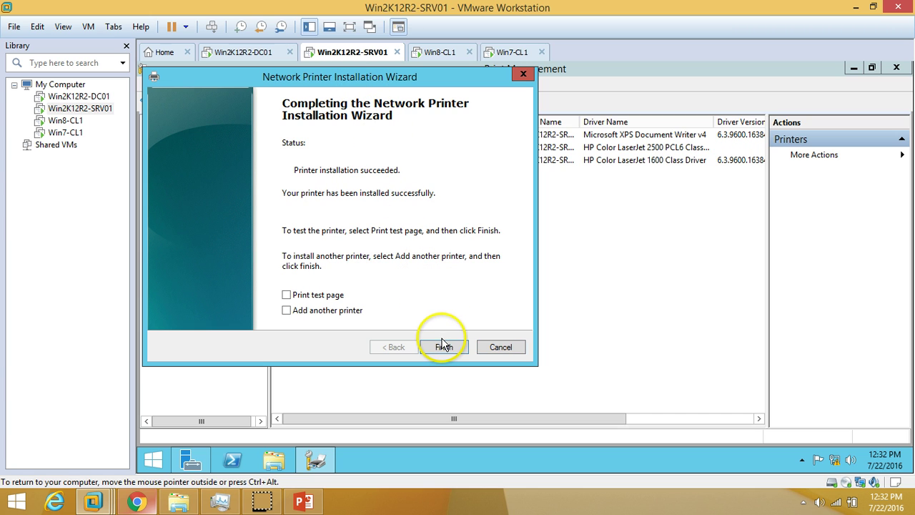
{"action": "left_click", "coordinate": [442, 346]}
{"action": "right_click", "coordinate": [433, 241]}
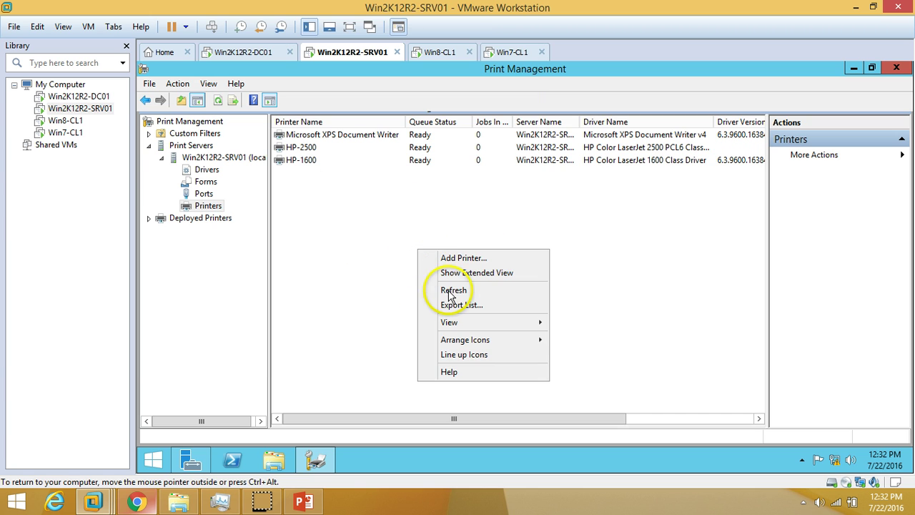
{"action": "left_click", "coordinate": [451, 293]}
Step: Review the HP-2500 and HP-1600 entries in the printer list, and switch to PowerPoint
{"action": "left_click", "coordinate": [303, 147]}
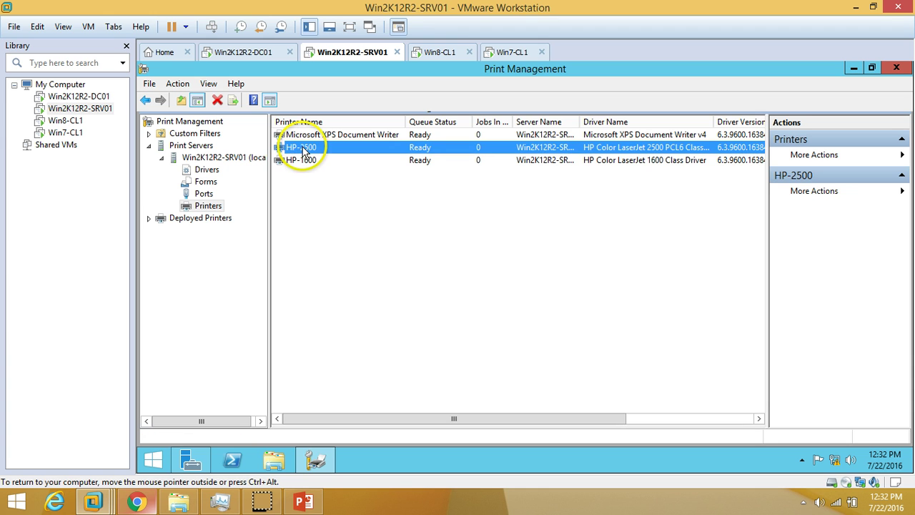
{"action": "left_click", "coordinate": [307, 160]}
{"action": "left_click", "coordinate": [306, 147]}
{"action": "left_click", "coordinate": [312, 162]}
{"action": "left_click", "coordinate": [306, 147]}
{"action": "left_click", "coordinate": [310, 162]}
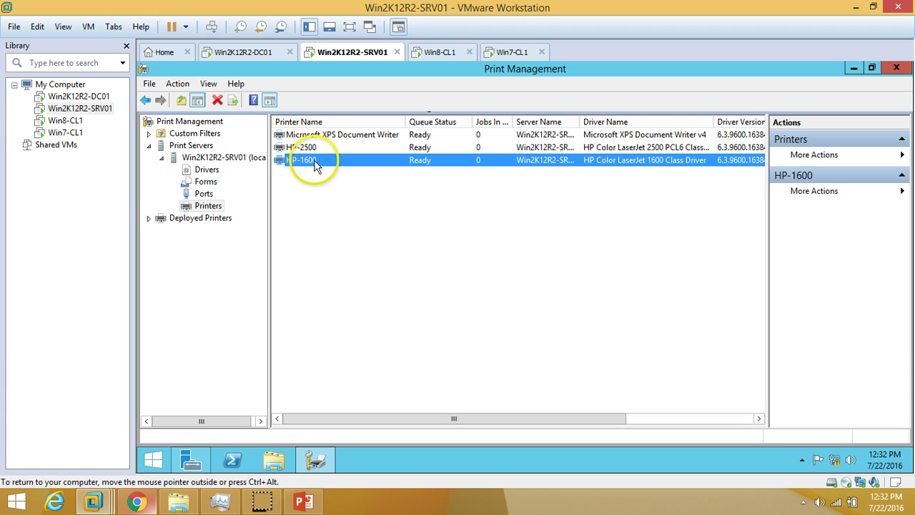
{"action": "left_click", "coordinate": [308, 501]}
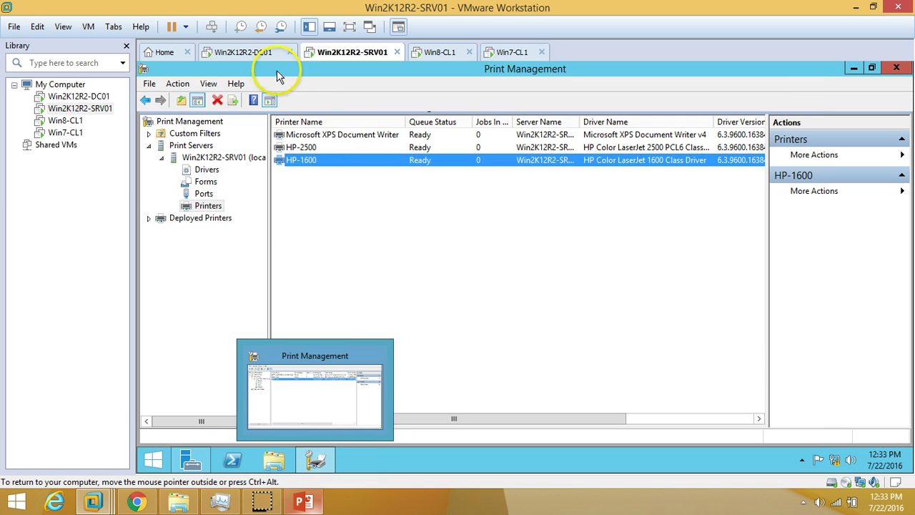
Step: Switch to the Win2K12R2-DC01 virtual machine and open the Group Policy Management console from Server Manager
{"action": "left_click", "coordinate": [336, 188]}
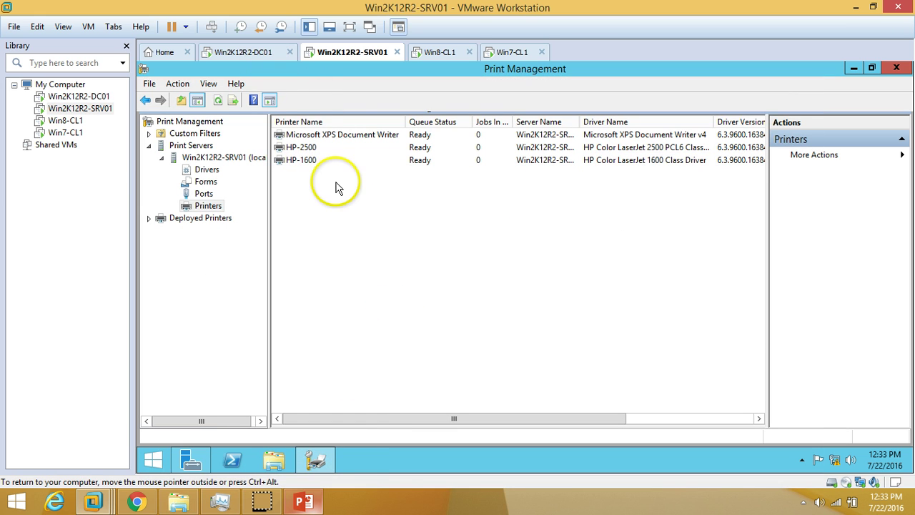
{"action": "left_click", "coordinate": [271, 54]}
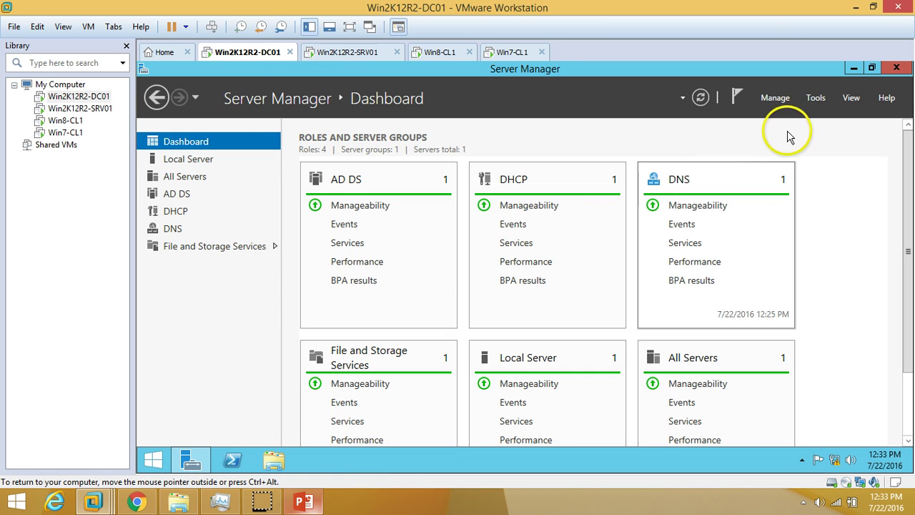
{"action": "left_click", "coordinate": [821, 101]}
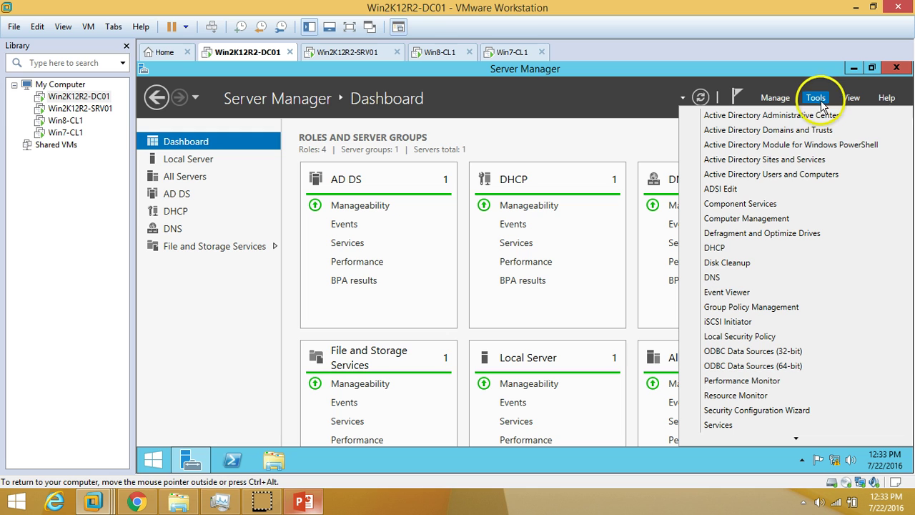
{"action": "left_click", "coordinate": [208, 307]}
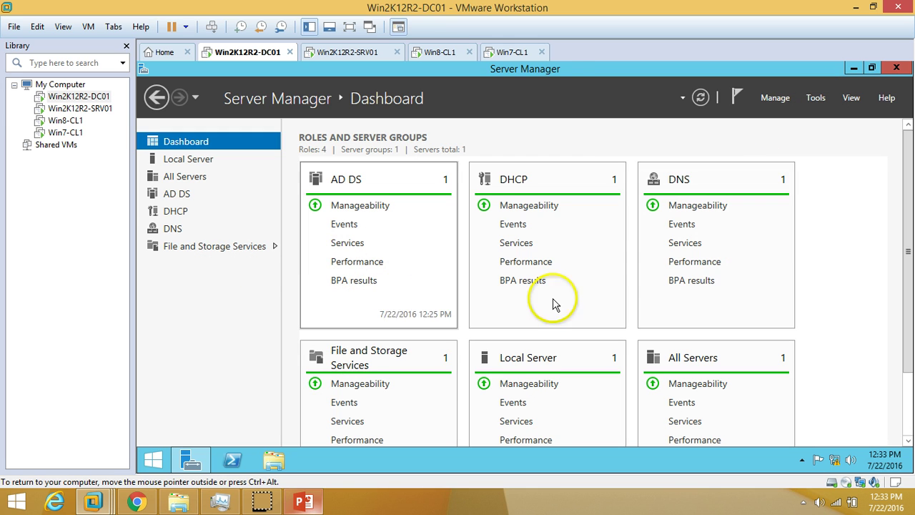
{"action": "left_click", "coordinate": [821, 100]}
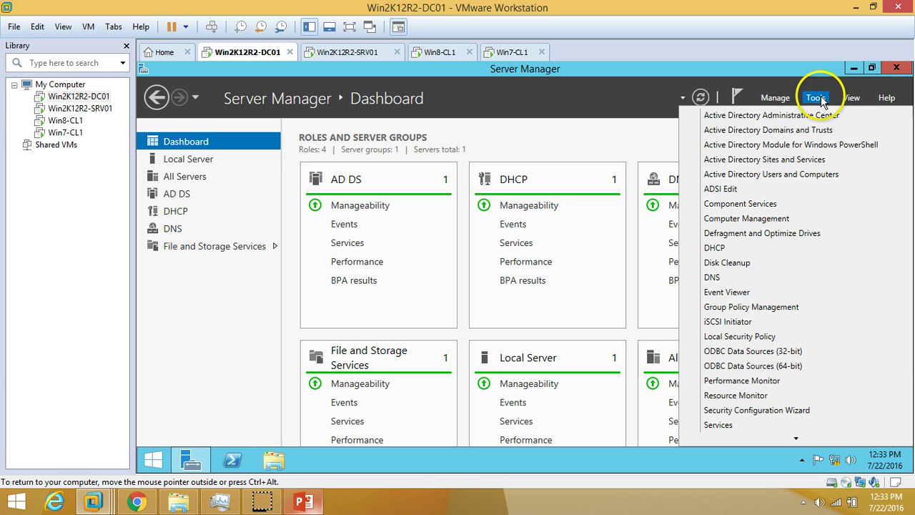
{"action": "left_click", "coordinate": [762, 307]}
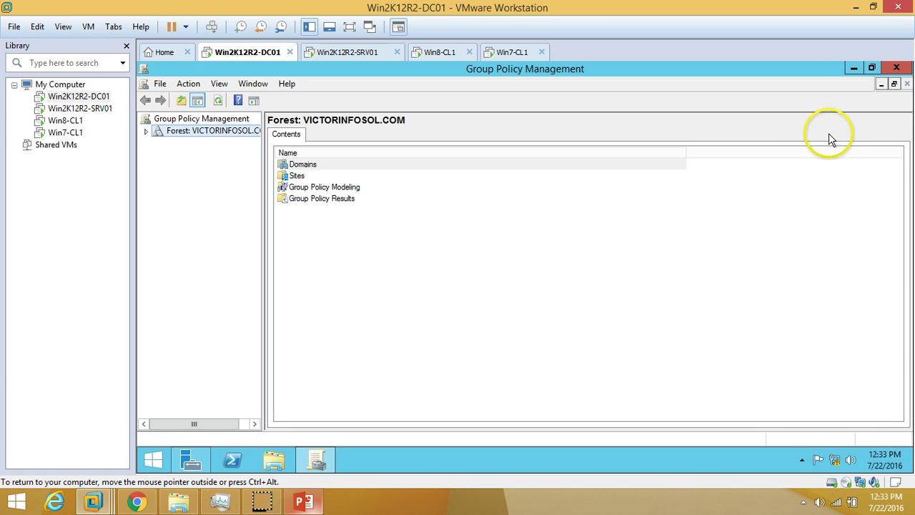
Step: Open Active Directory Users and Computers and display the Workstations OU under INDIA in VICTORINFOSOL.COM
{"action": "left_click", "coordinate": [853, 69]}
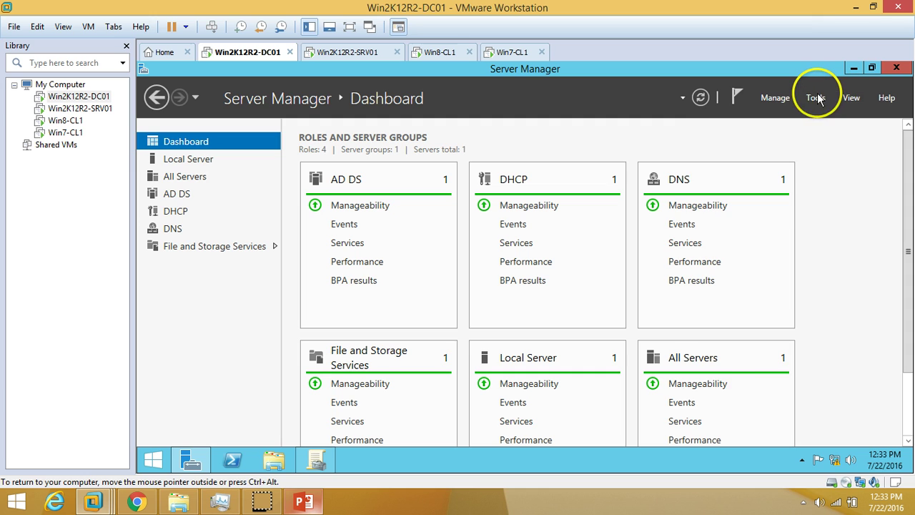
{"action": "left_click", "coordinate": [816, 97]}
{"action": "left_click", "coordinate": [783, 177]}
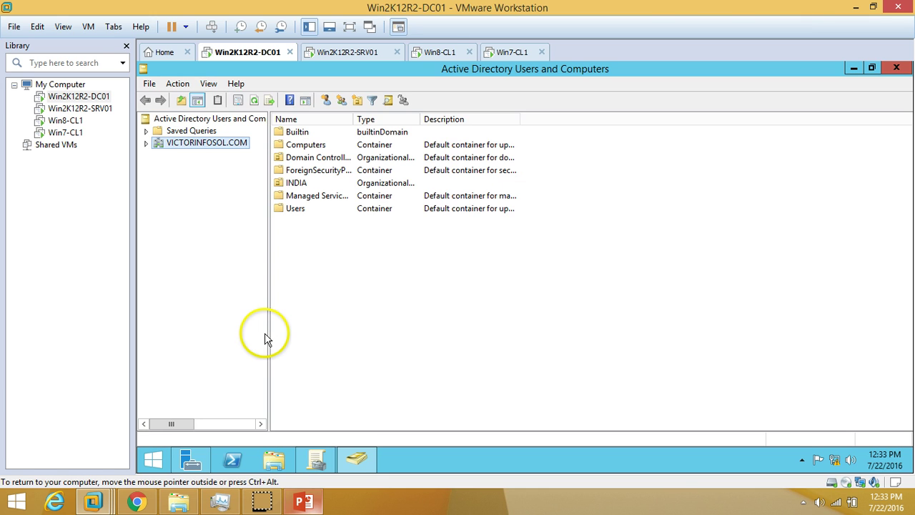
{"action": "left_click", "coordinate": [146, 143]}
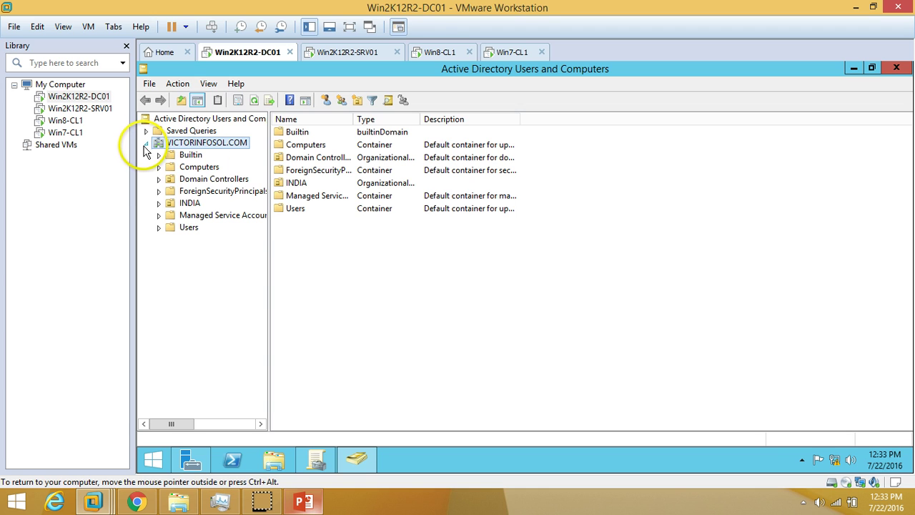
{"action": "double_click", "coordinate": [188, 204]}
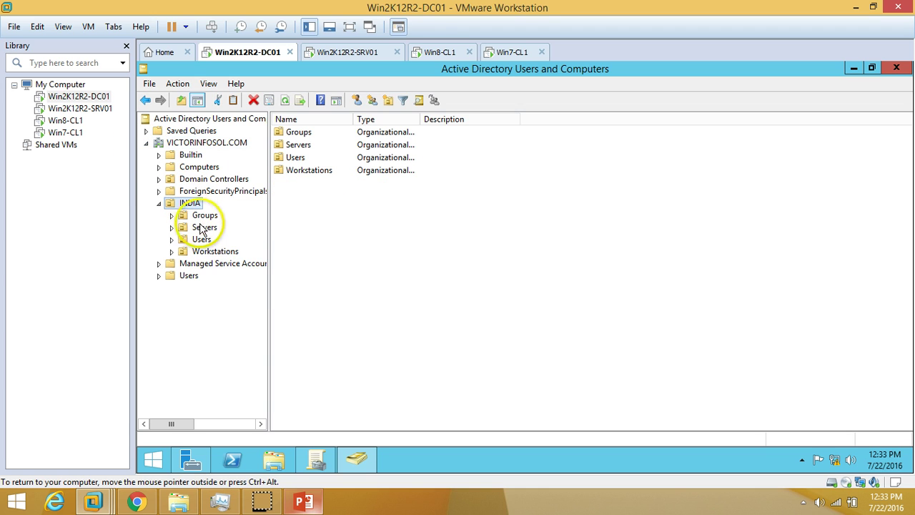
{"action": "left_click", "coordinate": [200, 252]}
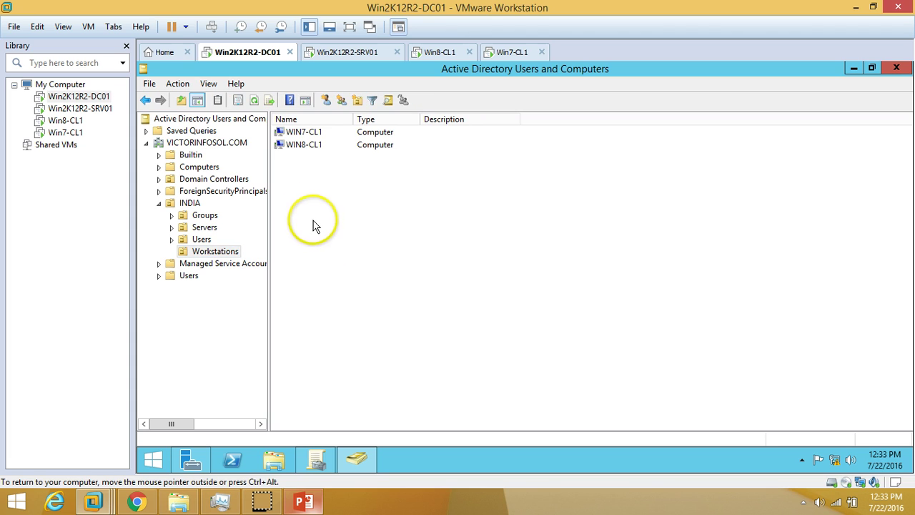
Step: Select the WIN7-CL1 and WIN8-CL1 computer accounts together in the Workstations OU
{"action": "left_click", "coordinate": [301, 146], "text": "shift"}
{"action": "left_click", "coordinate": [316, 189]}
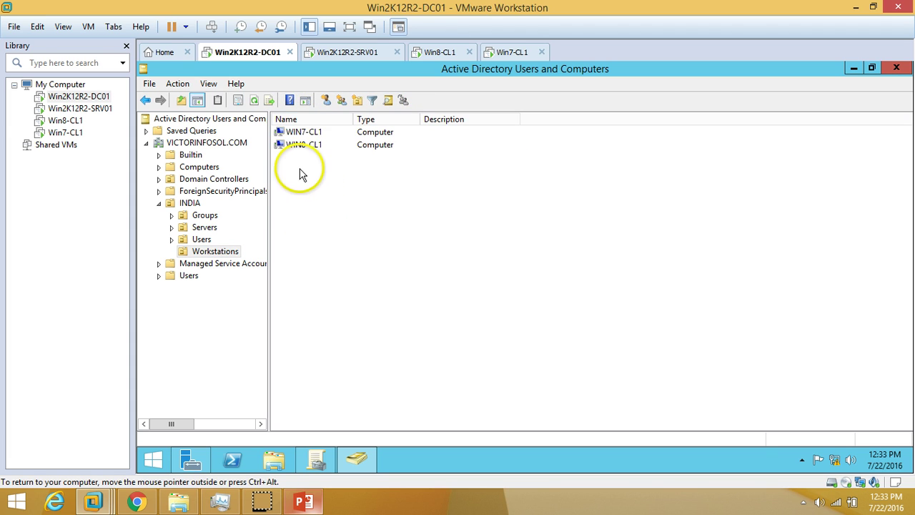
{"action": "left_click", "coordinate": [304, 132]}
{"action": "left_click", "coordinate": [308, 145], "text": "shift"}
{"action": "left_click", "coordinate": [313, 158]}
{"action": "left_click", "coordinate": [308, 132]}
{"action": "left_click", "coordinate": [307, 145], "text": "shift"}
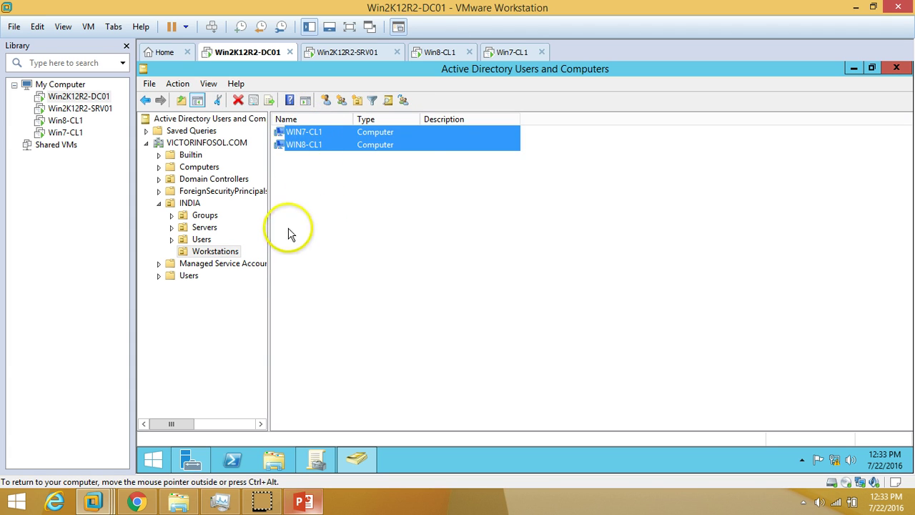
Step: Look at the Win8-CL1 and Win7-CL1 client machines, and go back to the Workstations OU on Win2K12R2-DC01
{"action": "left_click", "coordinate": [442, 53]}
{"action": "left_click", "coordinate": [492, 53]}
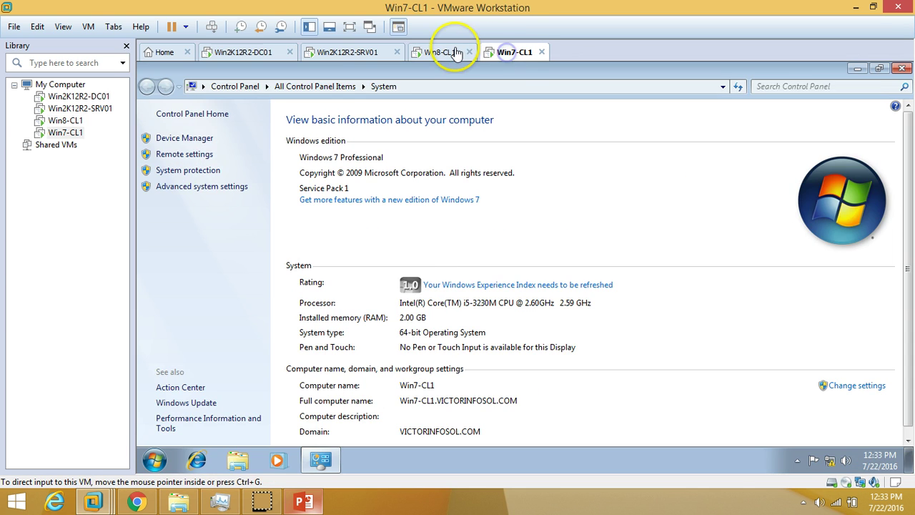
{"action": "left_click", "coordinate": [449, 52]}
{"action": "left_click", "coordinate": [251, 53]}
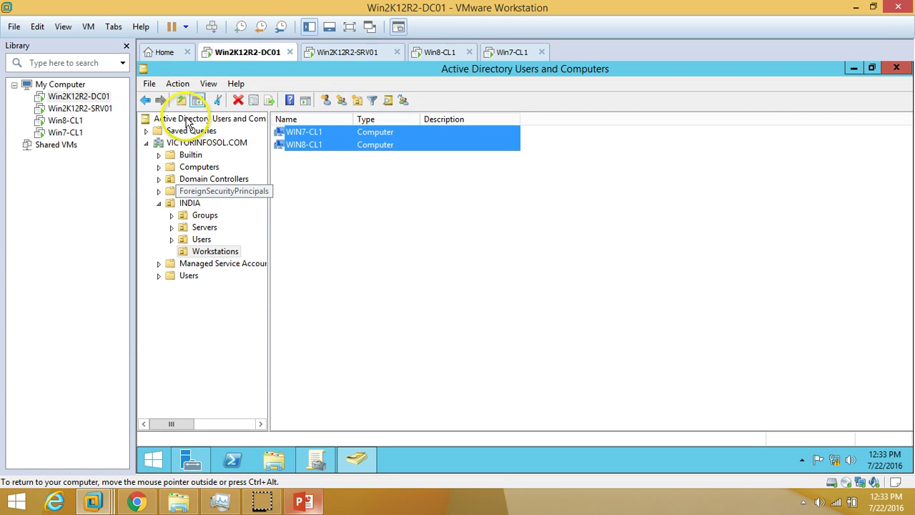
{"action": "left_click", "coordinate": [195, 143]}
{"action": "left_click", "coordinate": [192, 204]}
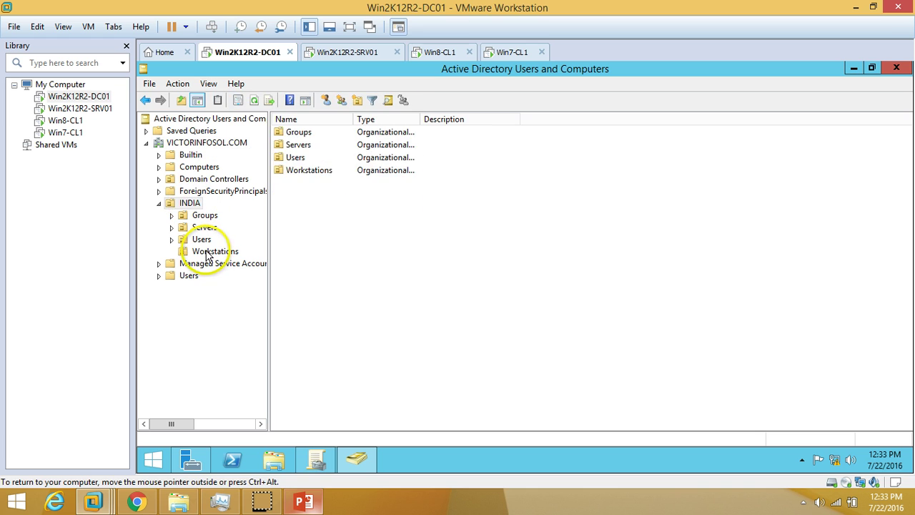
{"action": "left_click", "coordinate": [215, 251]}
Step: Return to Group Policy Management, expand the forest down to INDIA's Workstations OU with a wider tree pane, and select that OU
{"action": "left_click", "coordinate": [357, 458]}
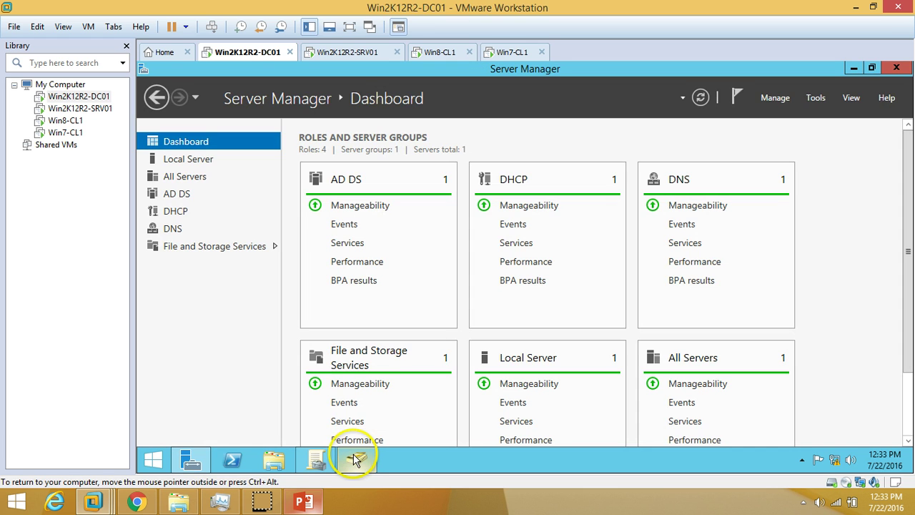
{"action": "left_click", "coordinate": [320, 459]}
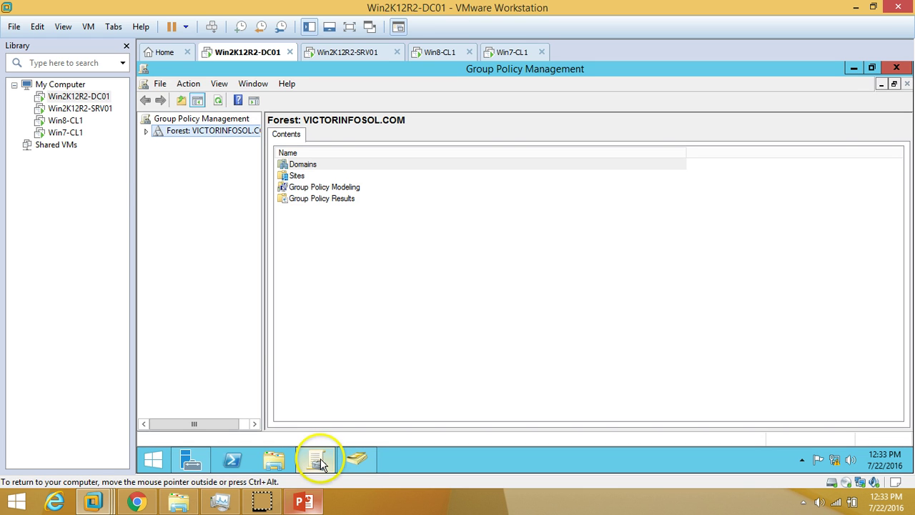
{"action": "left_click", "coordinate": [146, 131]}
{"action": "left_click", "coordinate": [159, 143]}
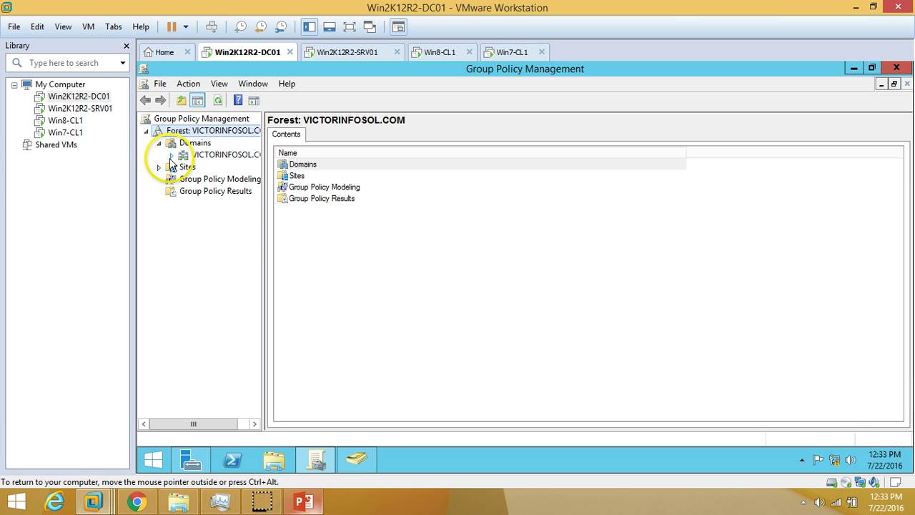
{"action": "left_click", "coordinate": [172, 155]}
{"action": "left_click_drag", "start_coordinate": [263, 256], "coordinate": [293, 227]}
{"action": "left_click", "coordinate": [185, 191]}
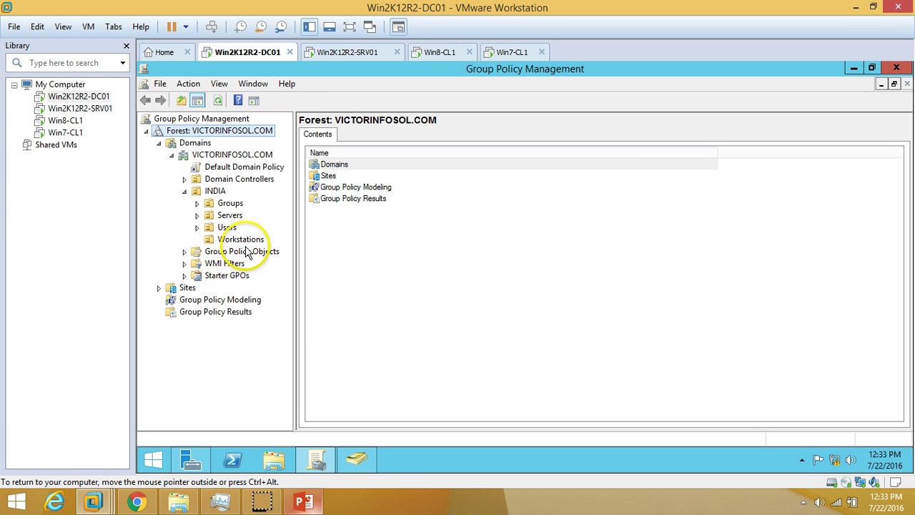
{"action": "left_click", "coordinate": [226, 228]}
{"action": "left_click", "coordinate": [231, 242]}
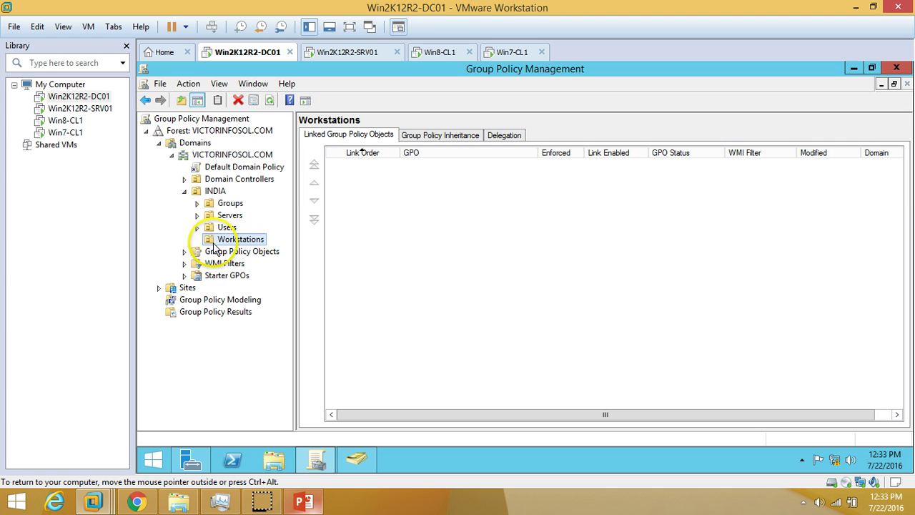
Step: Create a GPO named Deploy-Printers linked to the Workstations OU, with no source starter GPO
{"action": "right_click", "coordinate": [244, 244]}
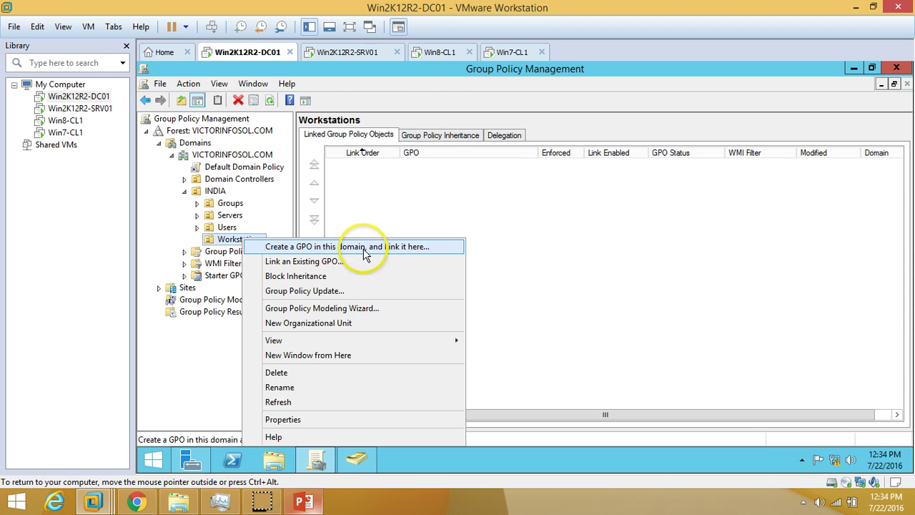
{"action": "left_click", "coordinate": [409, 248]}
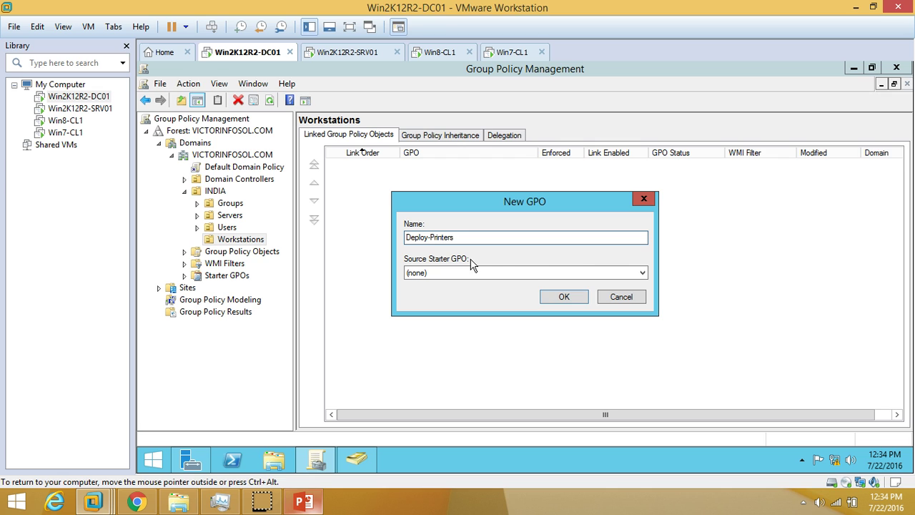
{"action": "left_click", "coordinate": [565, 297]}
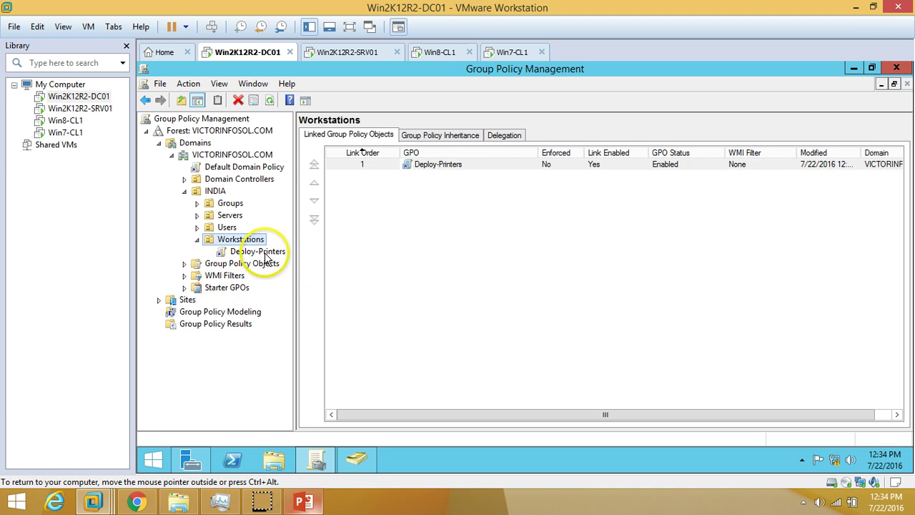
Step: Open the Deploy-Printers GPO, suppress its link notice for the future, and examine its computer and user configuration settings
{"action": "left_click", "coordinate": [265, 254]}
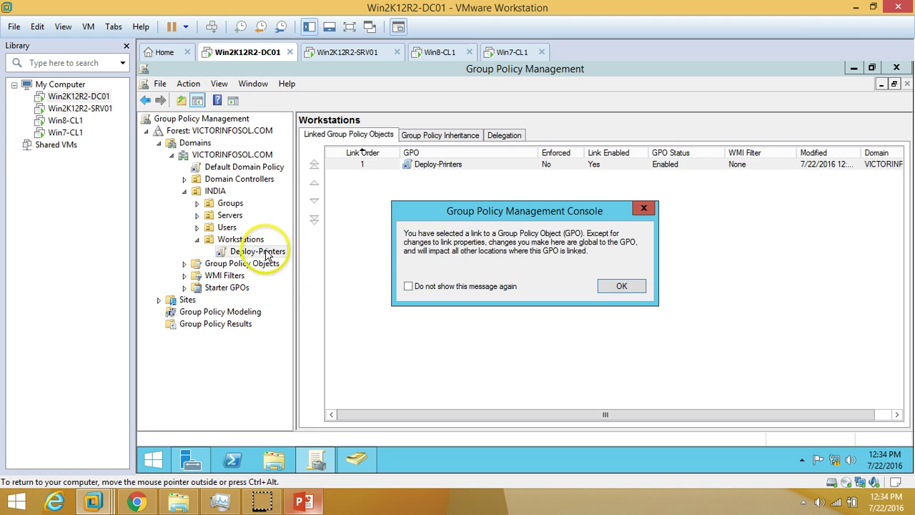
{"action": "left_click", "coordinate": [489, 287]}
{"action": "left_click", "coordinate": [620, 286]}
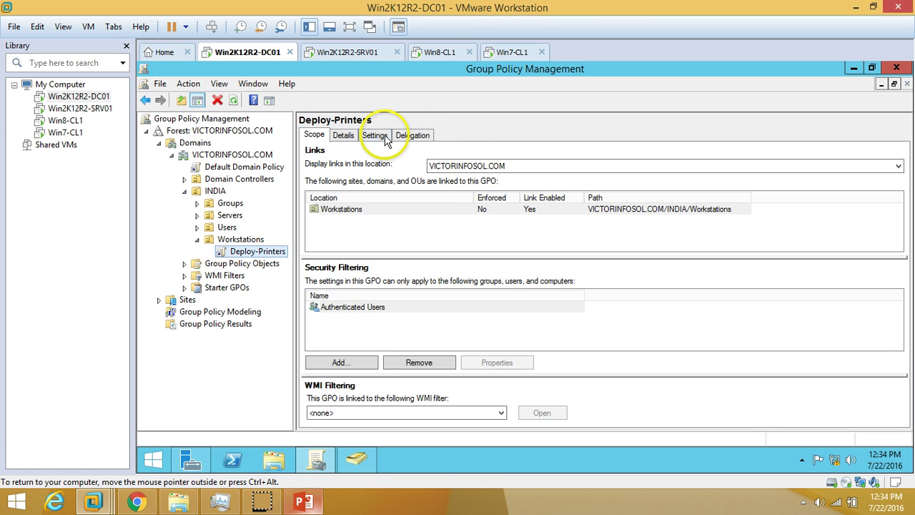
{"action": "left_click", "coordinate": [375, 135]}
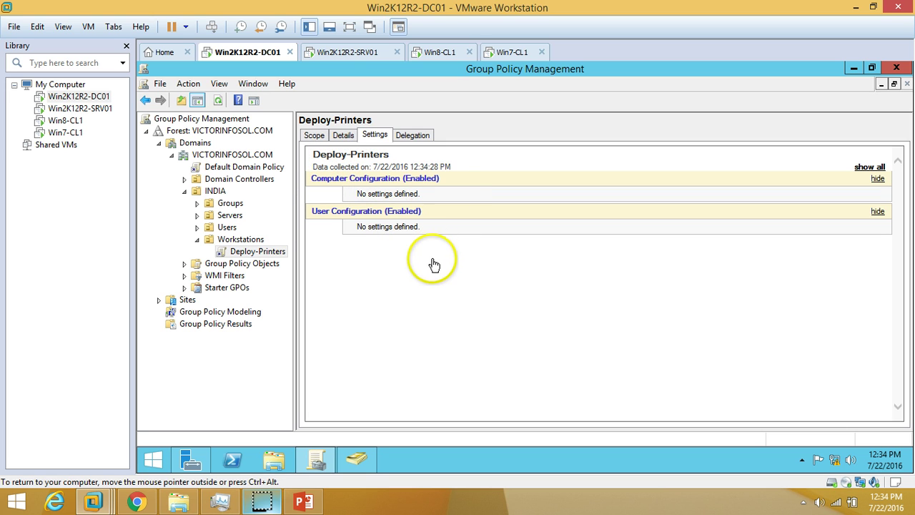
{"action": "left_click", "coordinate": [331, 182]}
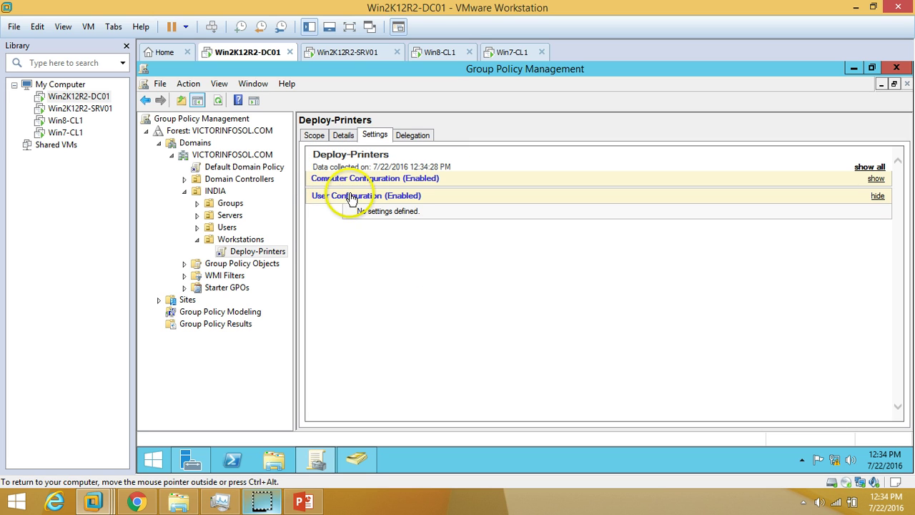
{"action": "left_click", "coordinate": [400, 178]}
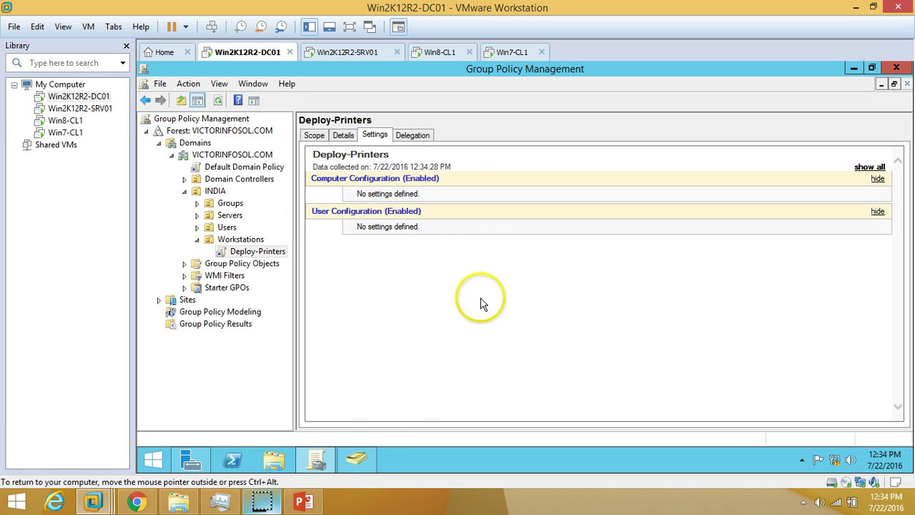
Step: Check the deployment task list in PowerPoint, and return to Print Management on Win2K12R2-SRV01
{"action": "left_click", "coordinate": [304, 502]}
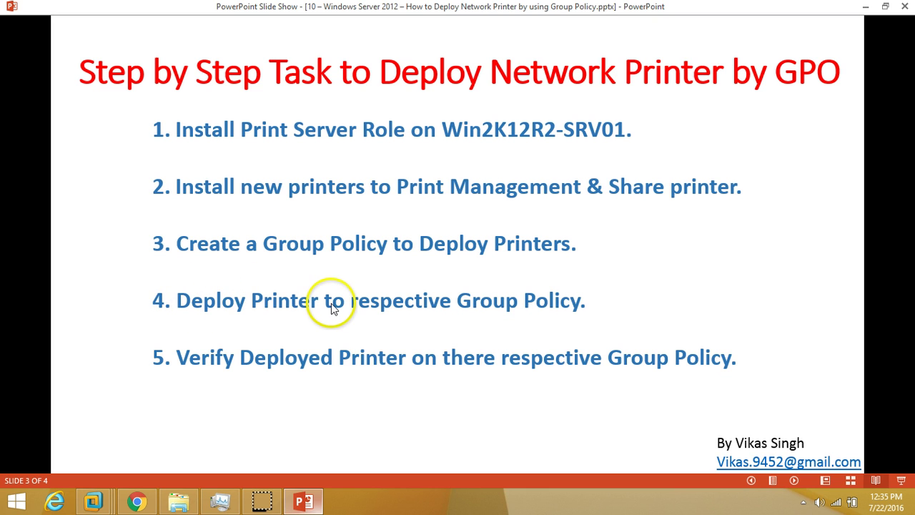
{"action": "left_click", "coordinate": [301, 501]}
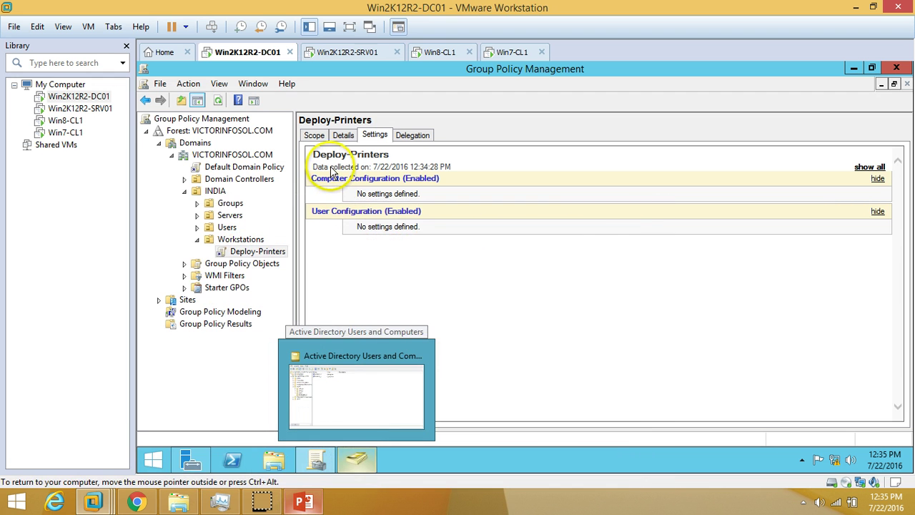
{"action": "left_click", "coordinate": [353, 58]}
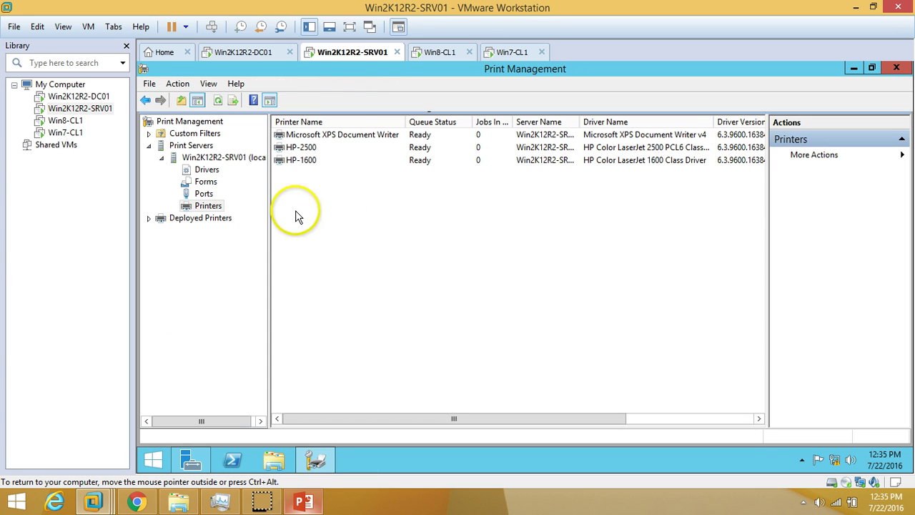
Step: Sort the printers by name and open the Deploy with Group Policy settings for HP-1600
{"action": "left_click", "coordinate": [316, 151]}
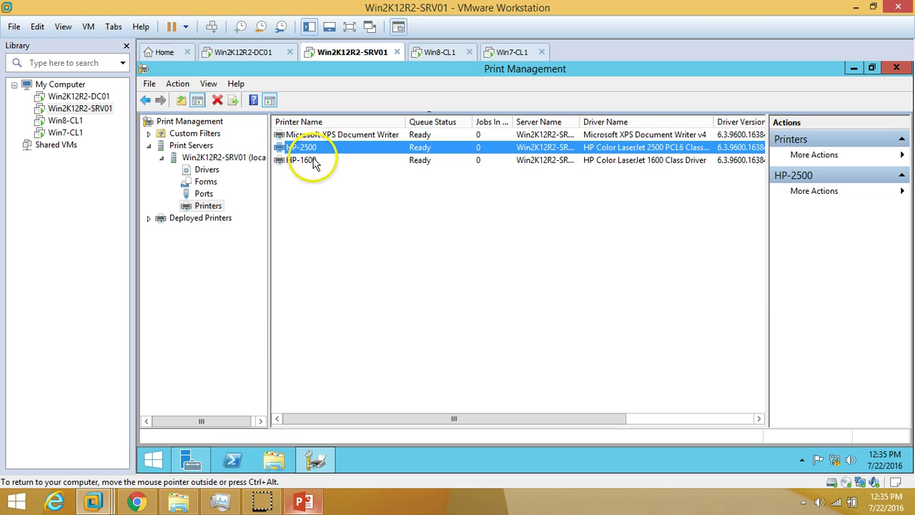
{"action": "left_click", "coordinate": [315, 160]}
{"action": "left_click", "coordinate": [335, 121]}
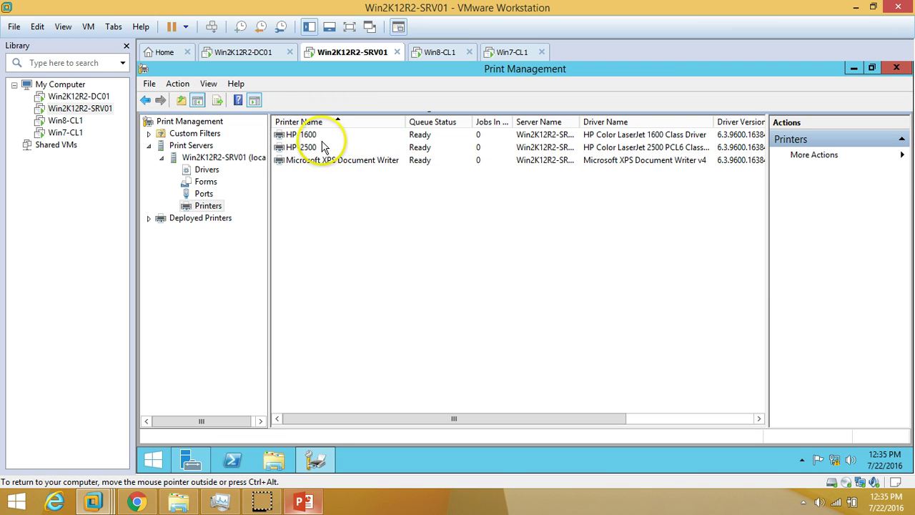
{"action": "right_click", "coordinate": [322, 135]}
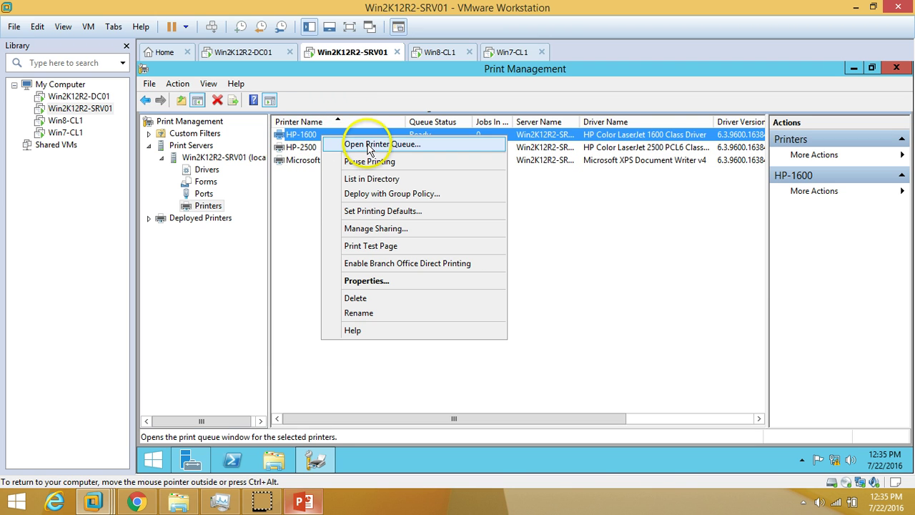
{"action": "left_click", "coordinate": [412, 202]}
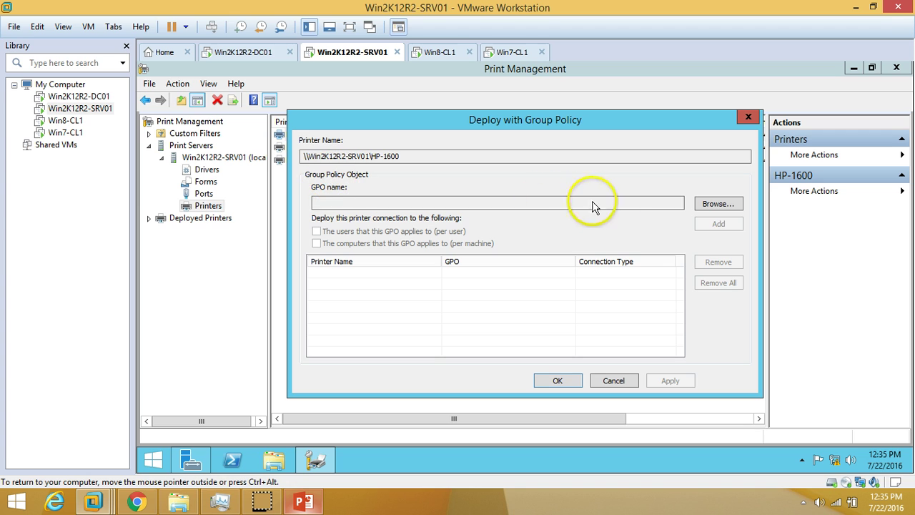
Step: Choose the Deploy-Printers GPO from INDIA's Workstations OU for HP-1600, checking its location in Group Policy Management on Win2K12R2-DC01
{"action": "left_click", "coordinate": [719, 206]}
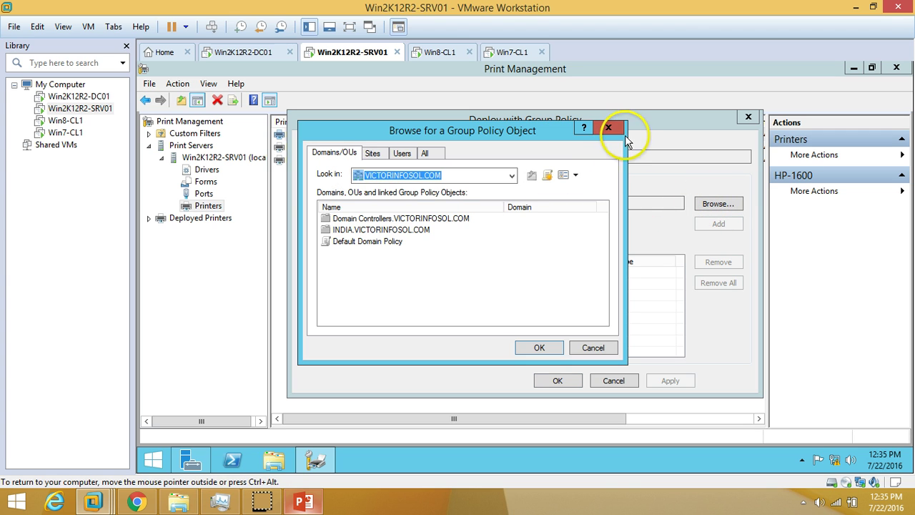
{"action": "left_click", "coordinate": [609, 129]}
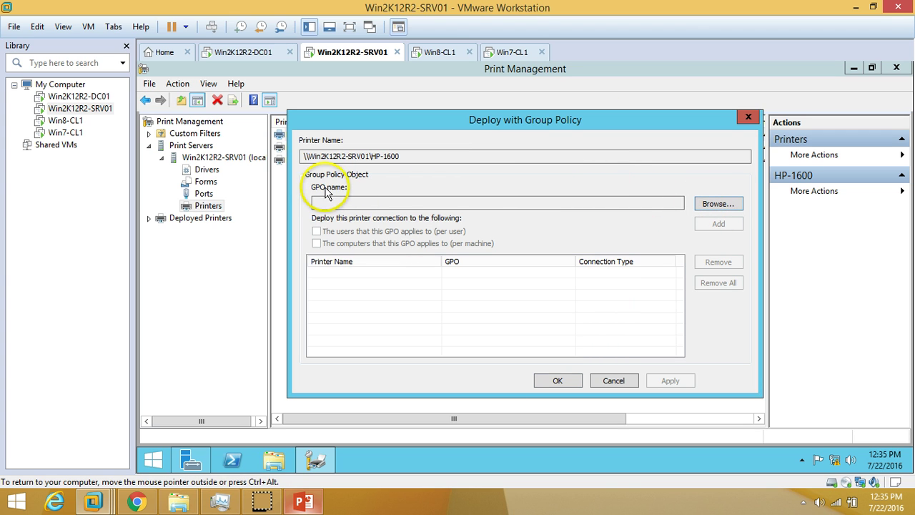
{"action": "left_click", "coordinate": [710, 204]}
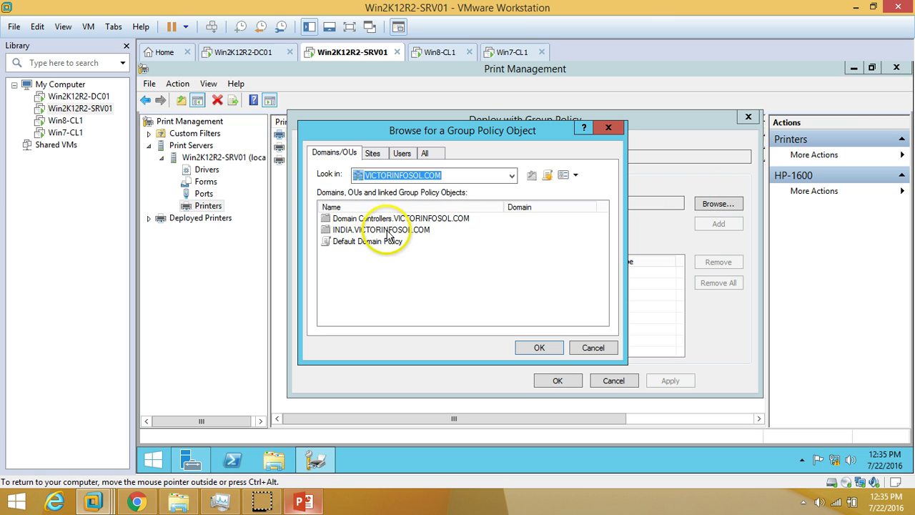
{"action": "double_click", "coordinate": [406, 230]}
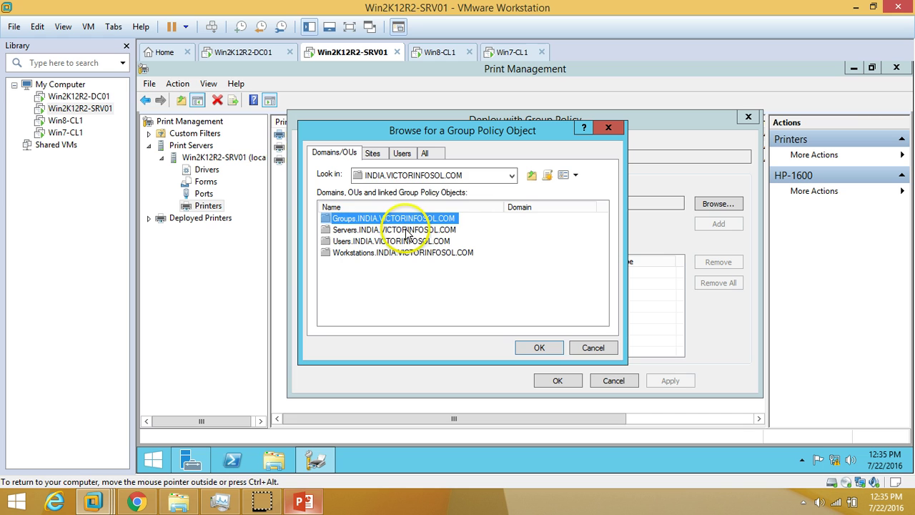
{"action": "double_click", "coordinate": [386, 253]}
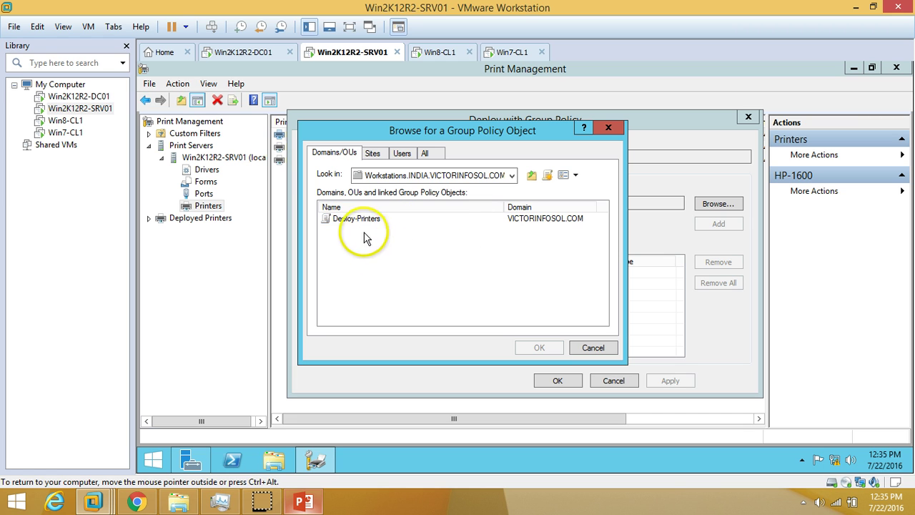
{"action": "left_click_drag", "start_coordinate": [444, 139], "coordinate": [552, 153]}
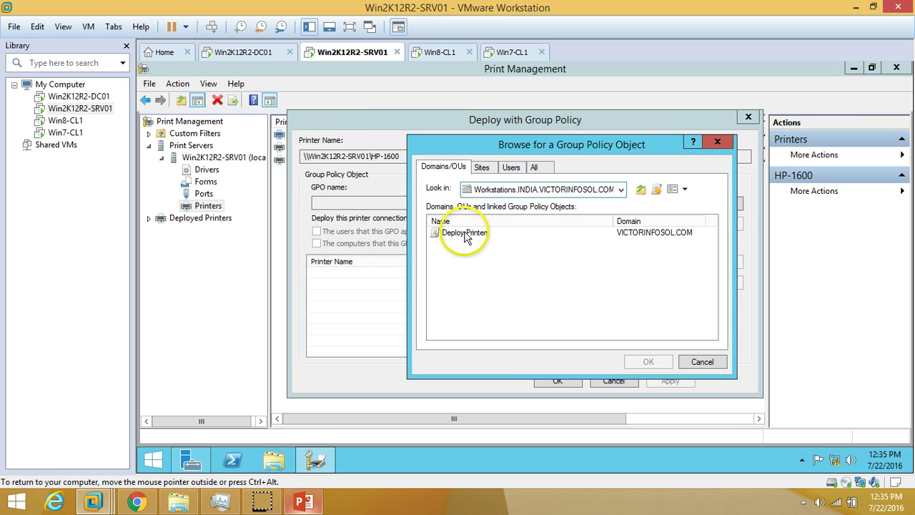
{"action": "left_click", "coordinate": [466, 232]}
{"action": "left_click", "coordinate": [267, 50]}
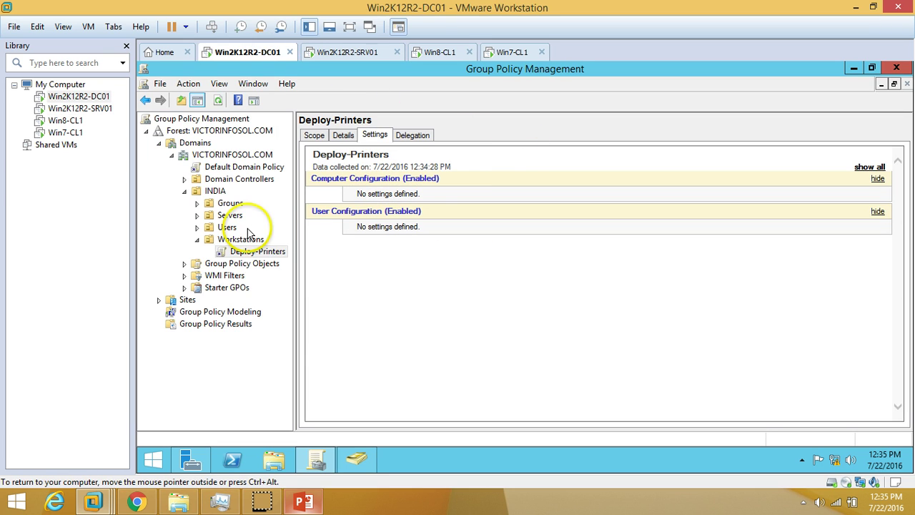
{"action": "left_click", "coordinate": [324, 50]}
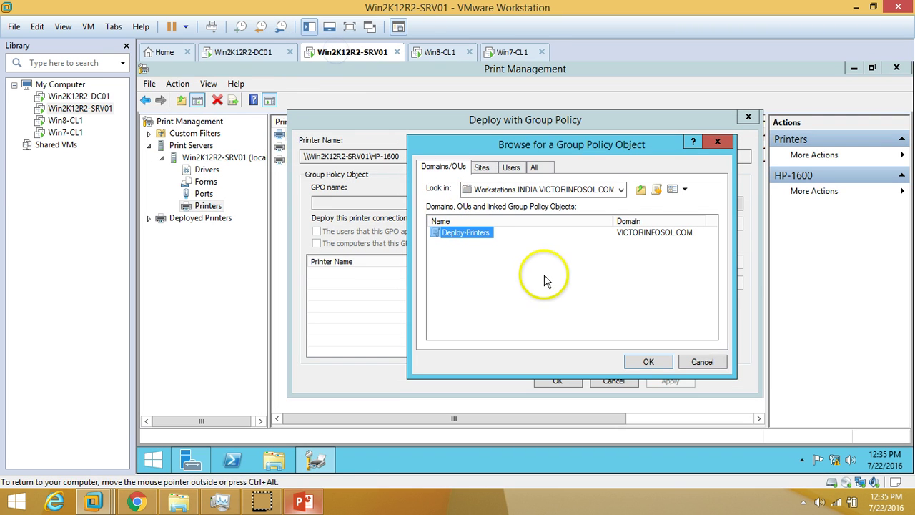
{"action": "left_click", "coordinate": [645, 359]}
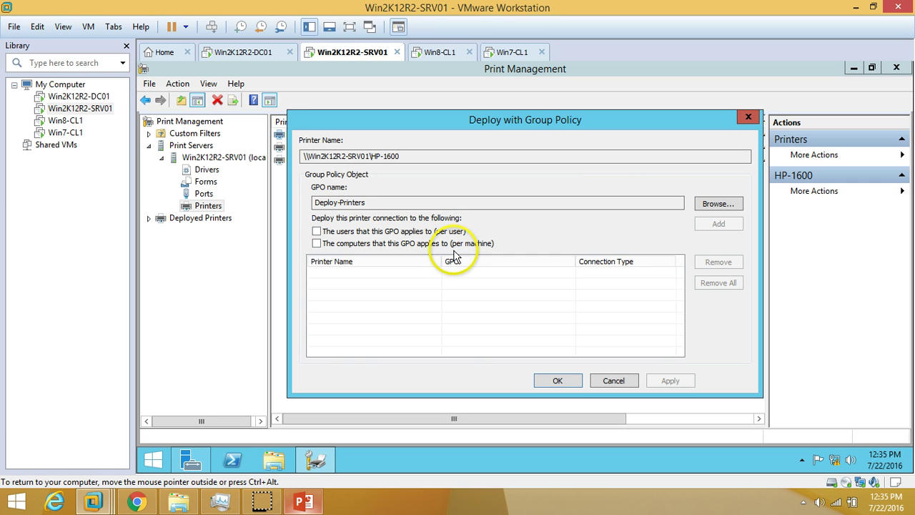
Step: Add a per-machine connection for HP-1600 to the Deploy-Printers GPO, apply the deployment, and close its settings
{"action": "left_click", "coordinate": [318, 245]}
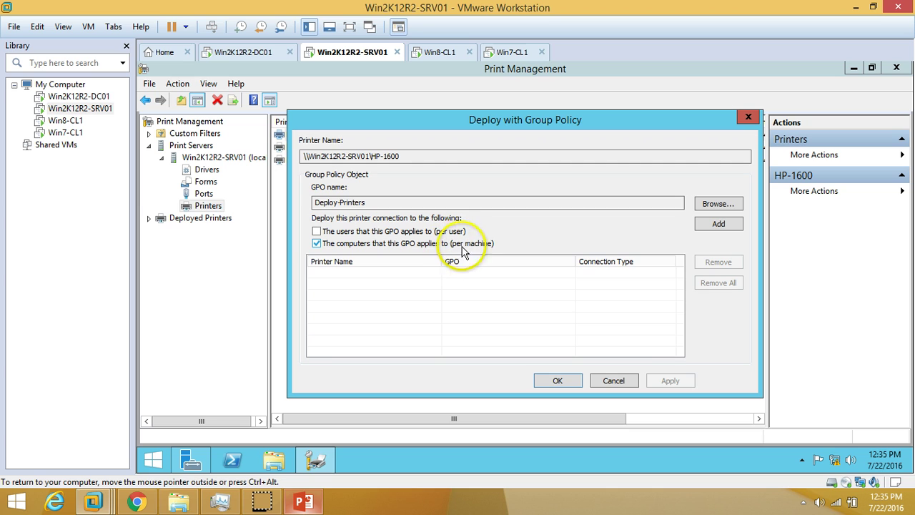
{"action": "left_click", "coordinate": [718, 225]}
{"action": "left_click", "coordinate": [505, 277]}
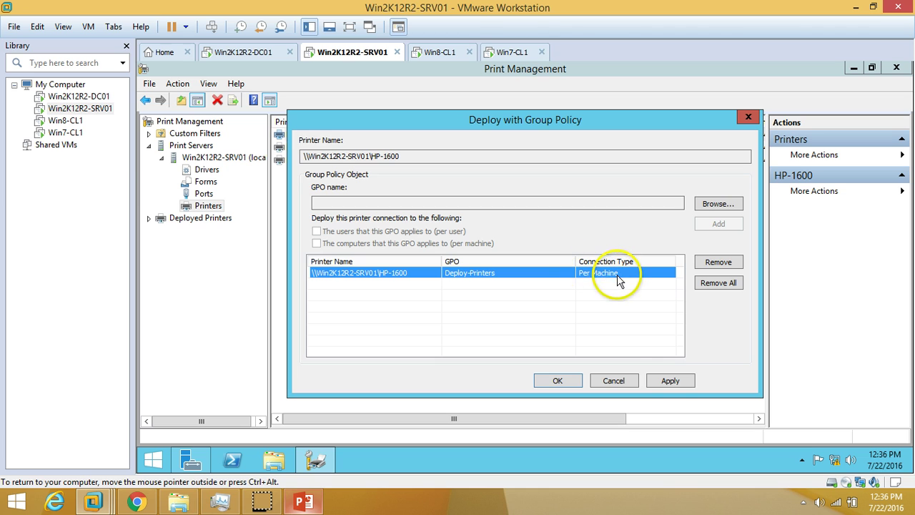
{"action": "left_click", "coordinate": [671, 380]}
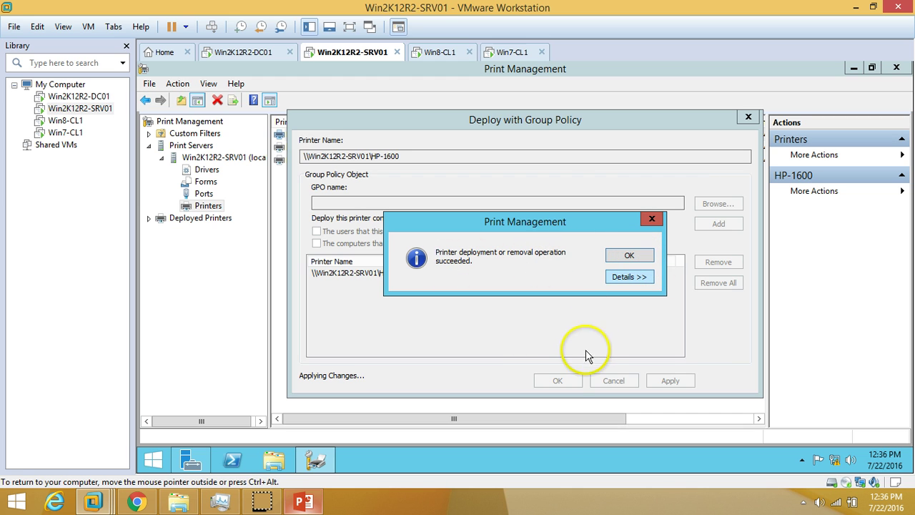
{"action": "left_click", "coordinate": [625, 259]}
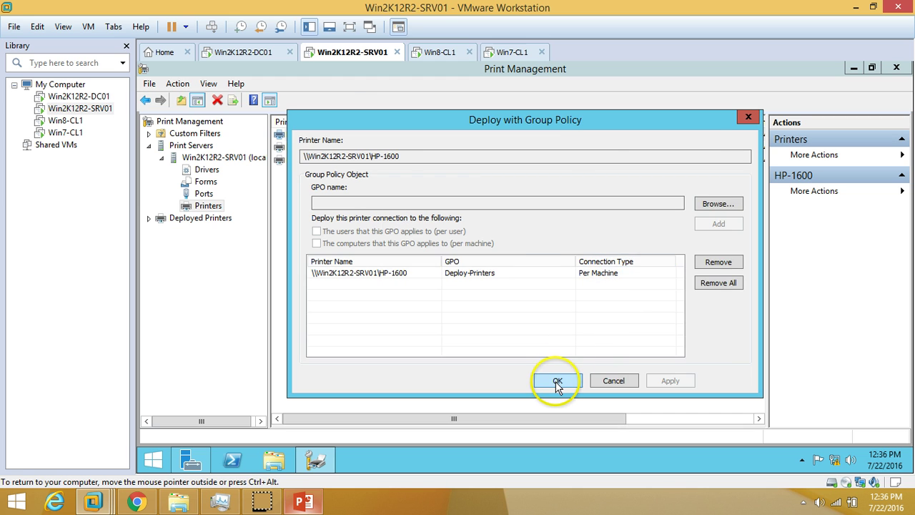
{"action": "left_click", "coordinate": [557, 380]}
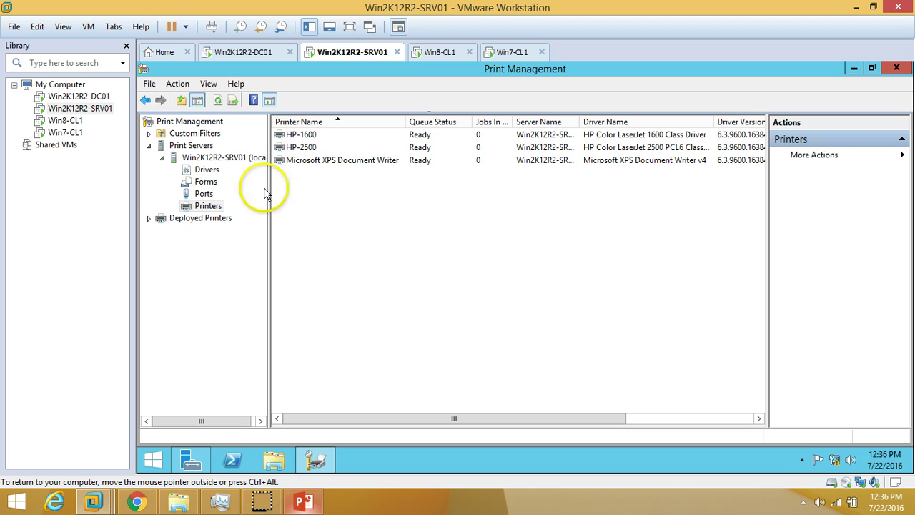
Step: Refresh the Deployed Printers list and fit its printer name and server name columns to their contents
{"action": "left_click", "coordinate": [224, 222]}
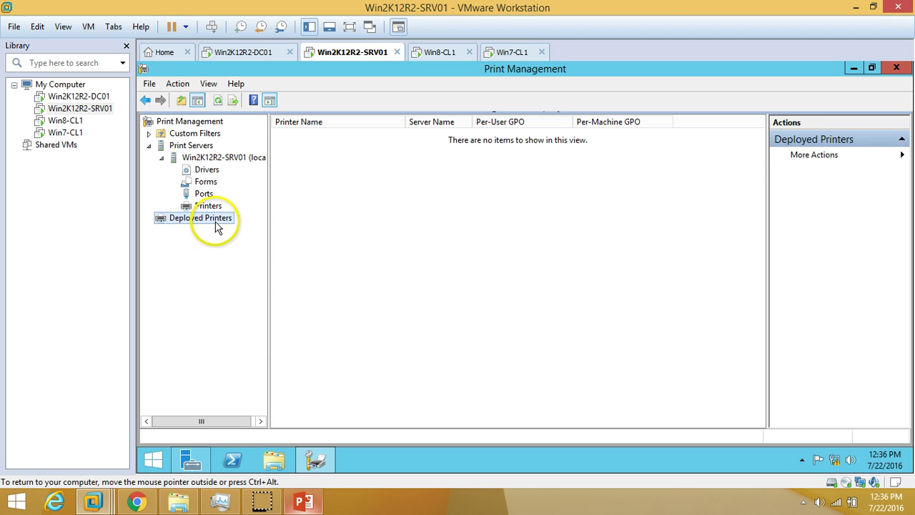
{"action": "right_click", "coordinate": [364, 243]}
{"action": "left_click", "coordinate": [374, 250]}
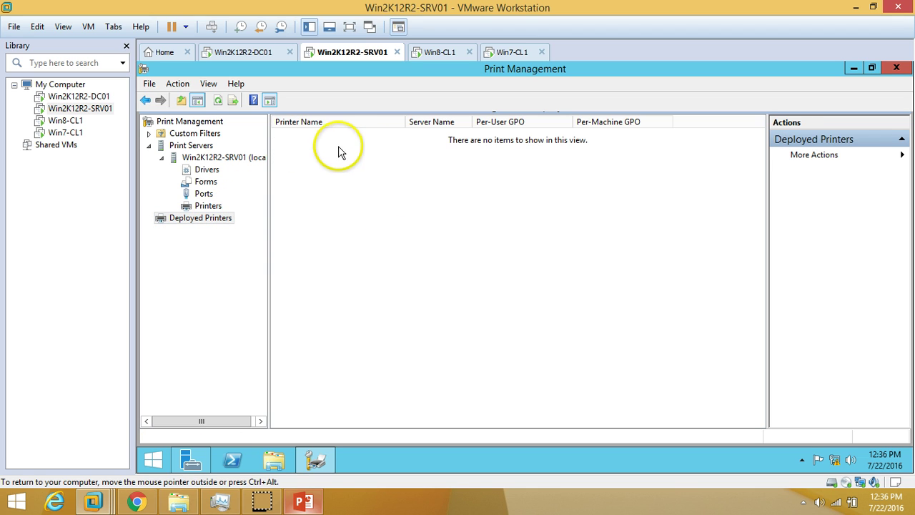
{"action": "left_click", "coordinate": [306, 137]}
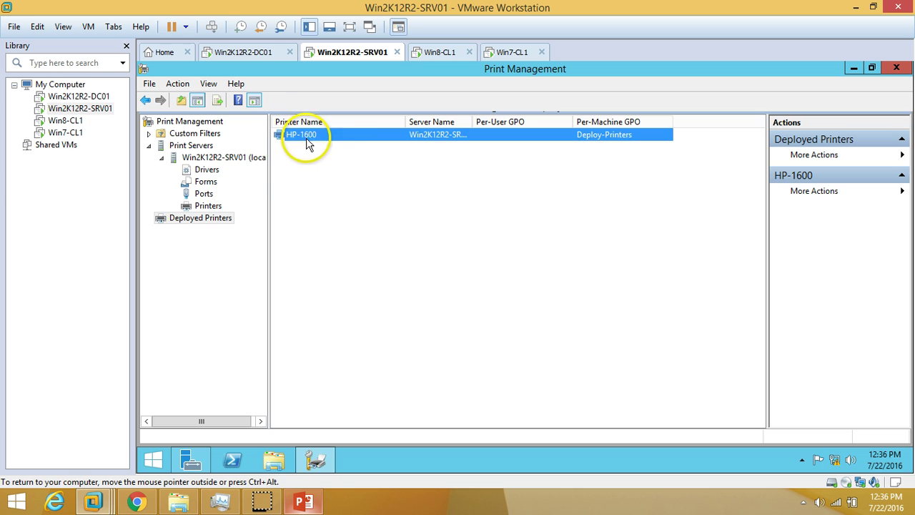
{"action": "double_click", "coordinate": [406, 123]}
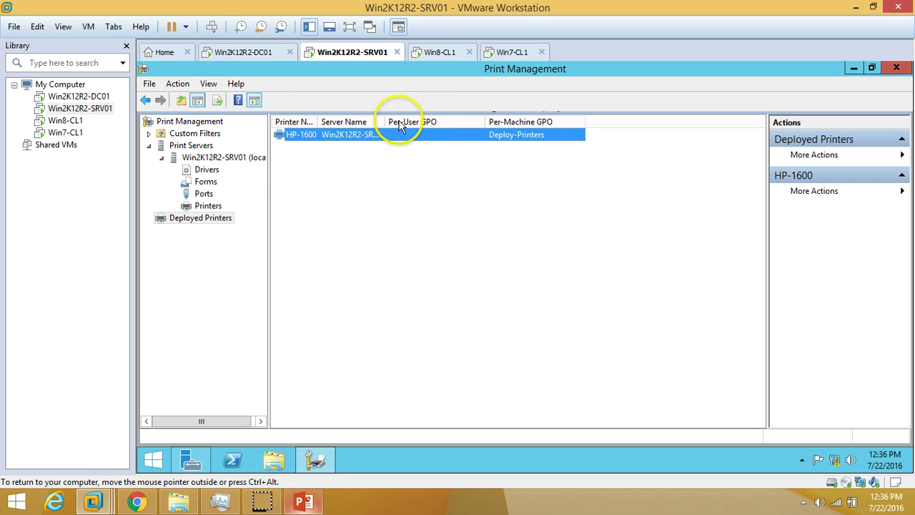
{"action": "double_click", "coordinate": [384, 121]}
Step: Open the Group Policy deployment settings for HP-2500 and choose the Deploy-Printers GPO from INDIA's Workstations OU
{"action": "left_click", "coordinate": [208, 205]}
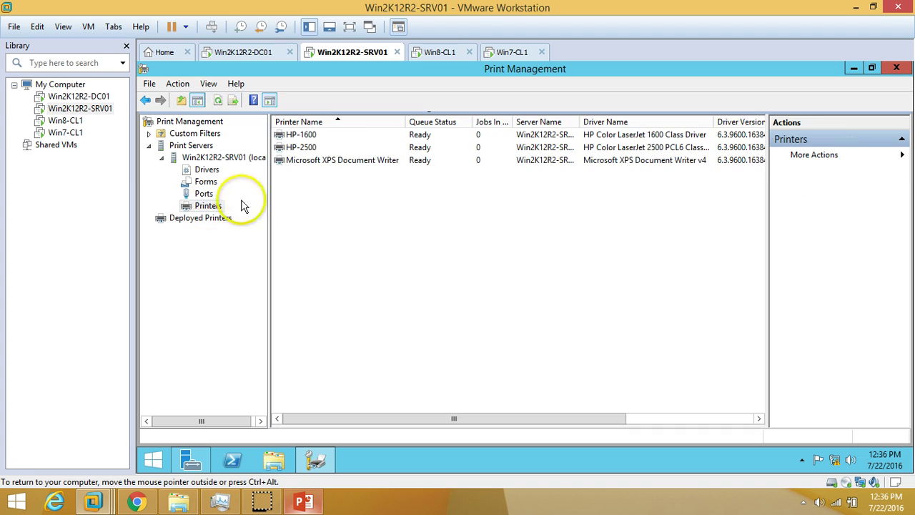
{"action": "right_click", "coordinate": [309, 147]}
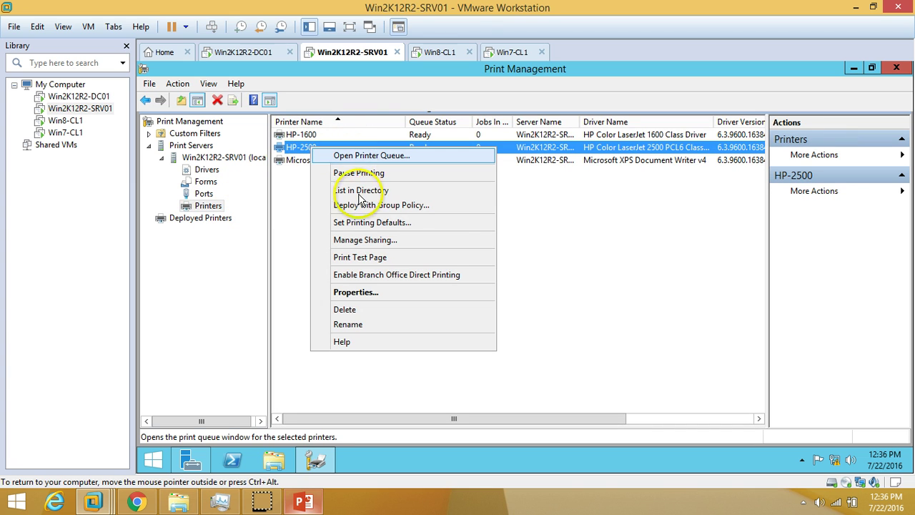
{"action": "left_click", "coordinate": [412, 207]}
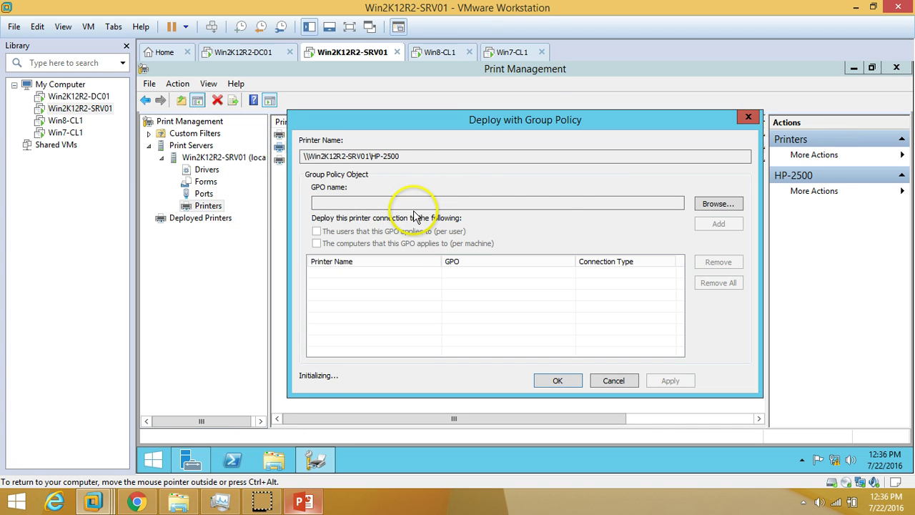
{"action": "left_click", "coordinate": [718, 204]}
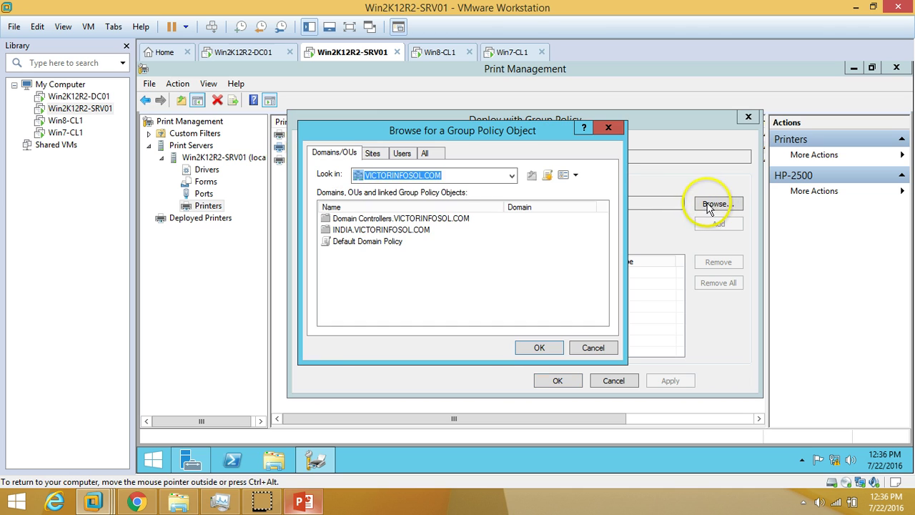
{"action": "double_click", "coordinate": [405, 232]}
{"action": "double_click", "coordinate": [373, 252]}
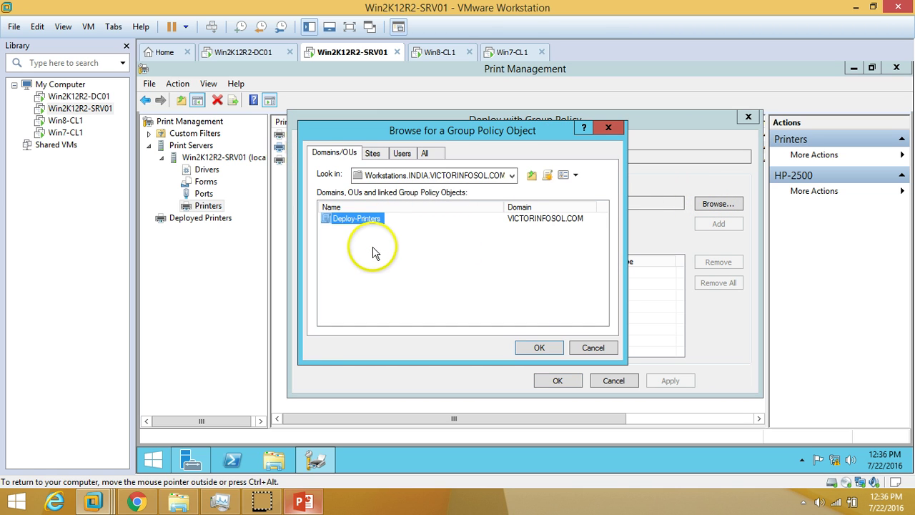
{"action": "left_click", "coordinate": [535, 346]}
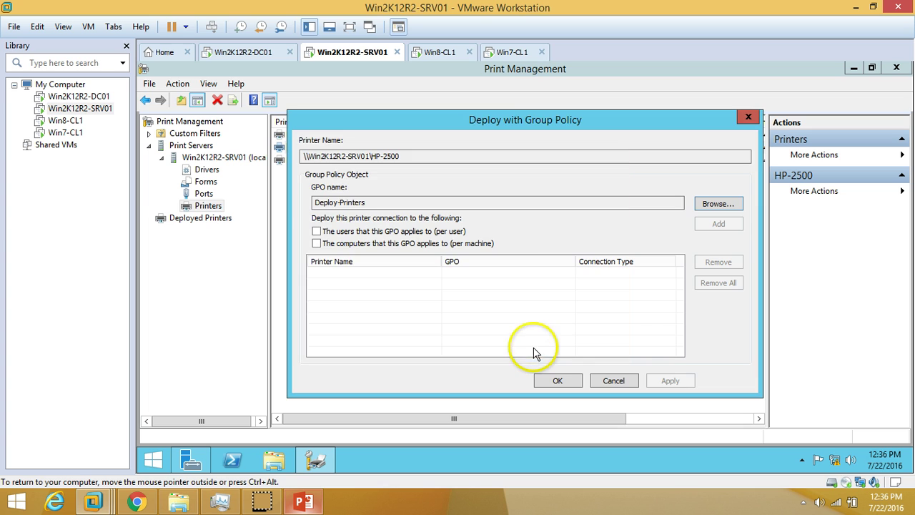
Step: Add a per-machine connection for HP-2500 to the Deploy-Printers GPO, apply the deployment, and close its settings
{"action": "left_click", "coordinate": [316, 243]}
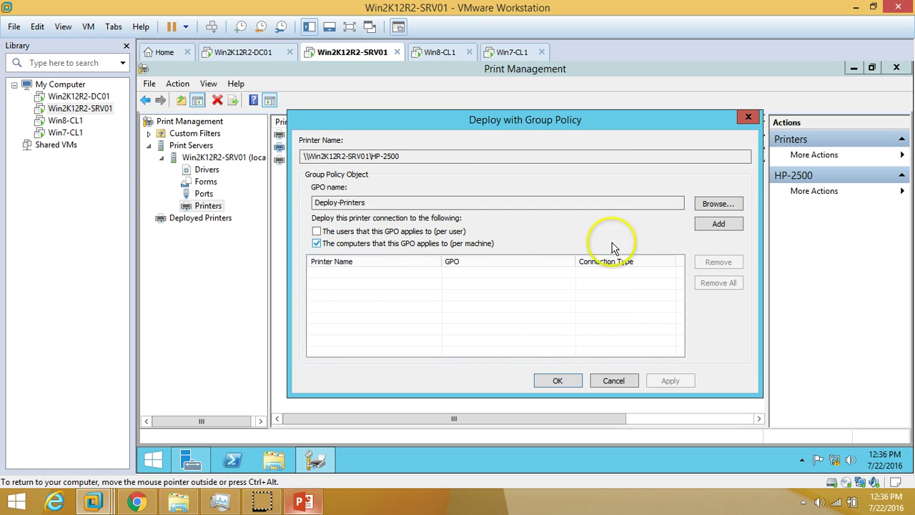
{"action": "left_click", "coordinate": [719, 225]}
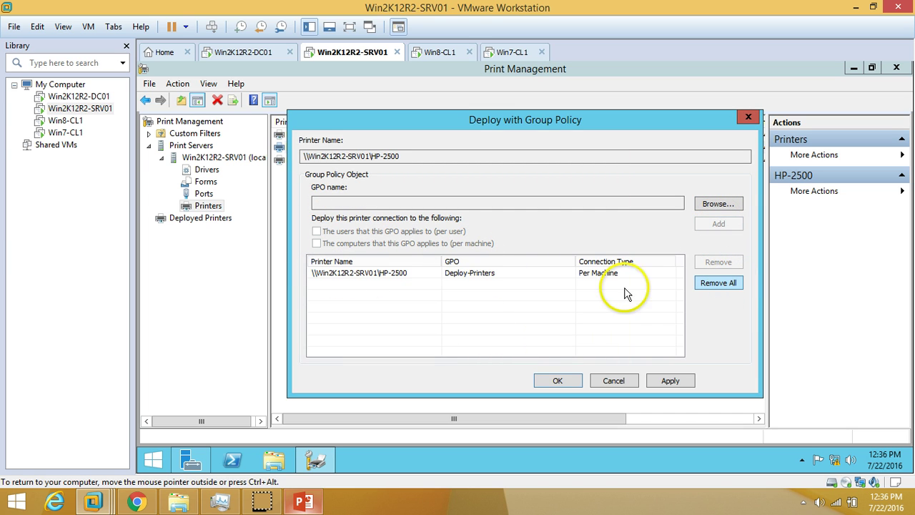
{"action": "left_click", "coordinate": [480, 274]}
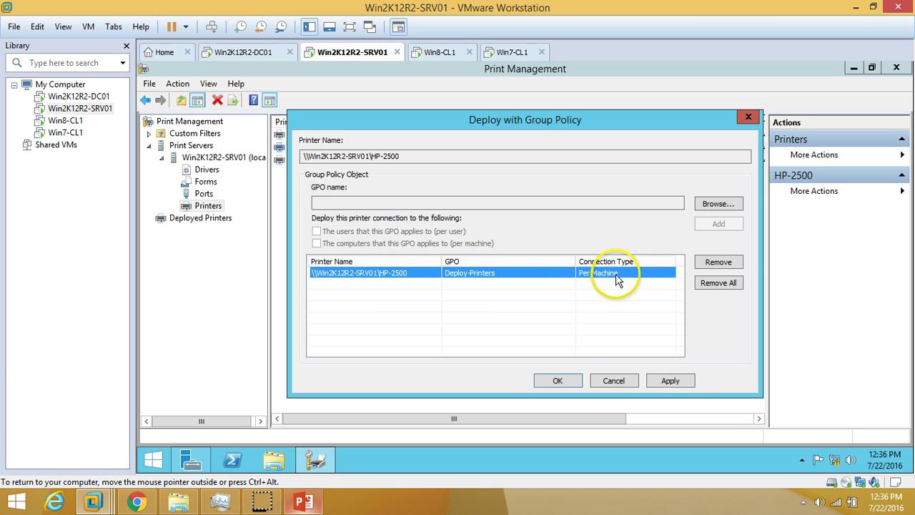
{"action": "left_click", "coordinate": [671, 380]}
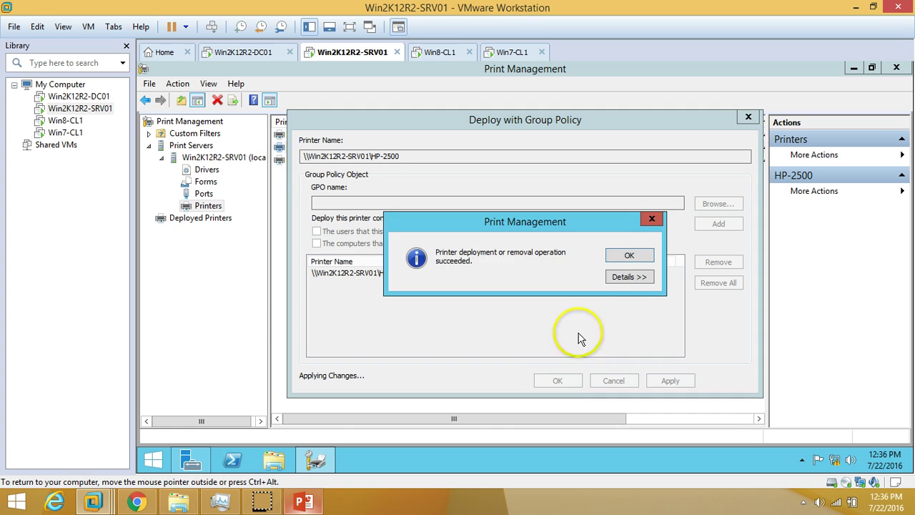
{"action": "left_click", "coordinate": [628, 255]}
{"action": "left_click", "coordinate": [558, 381]}
Step: Refresh the server's printer list, and check the refreshed Deployed Printers list for both HP printers
{"action": "right_click", "coordinate": [434, 255]}
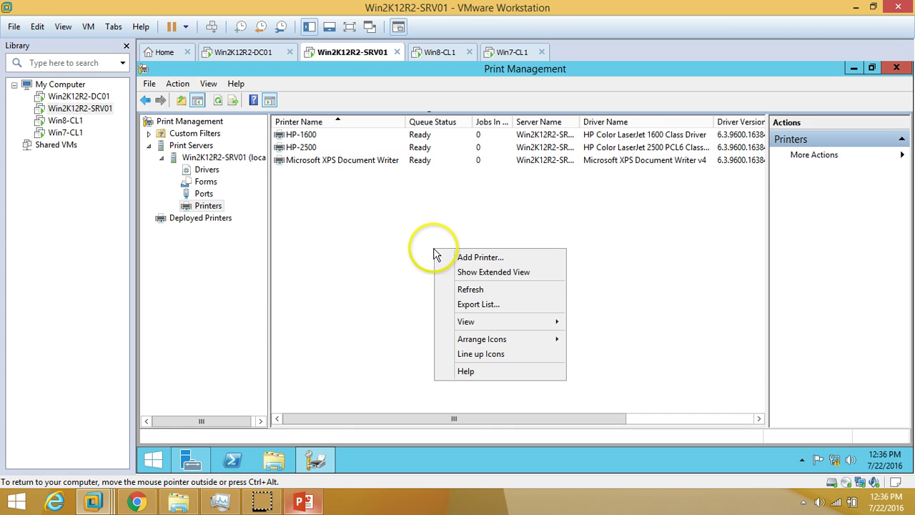
{"action": "left_click", "coordinate": [471, 289]}
{"action": "left_click", "coordinate": [202, 218]}
{"action": "right_click", "coordinate": [351, 218]}
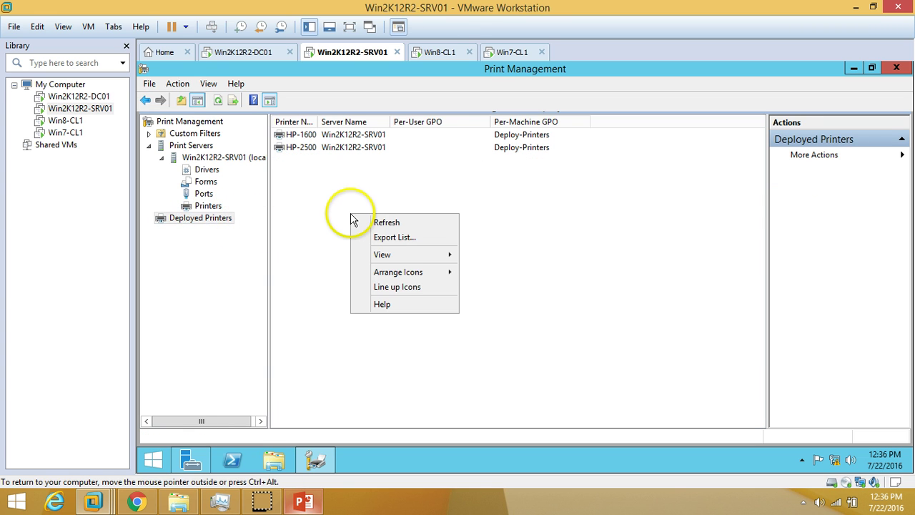
{"action": "left_click", "coordinate": [378, 223]}
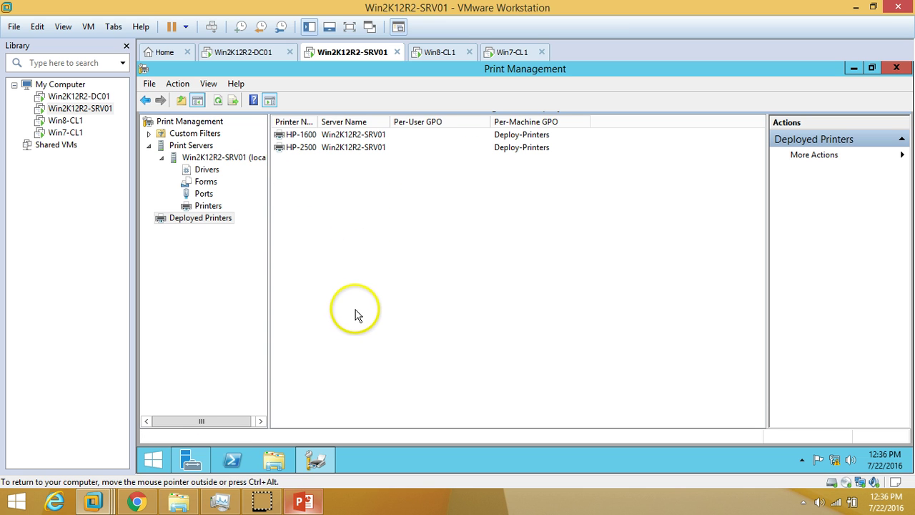
Step: On Win2K12R2-DC01, refresh the Deploy-Printers GPO and expand Printer Connections in its settings report to check the deployed printer paths
{"action": "left_click", "coordinate": [304, 501]}
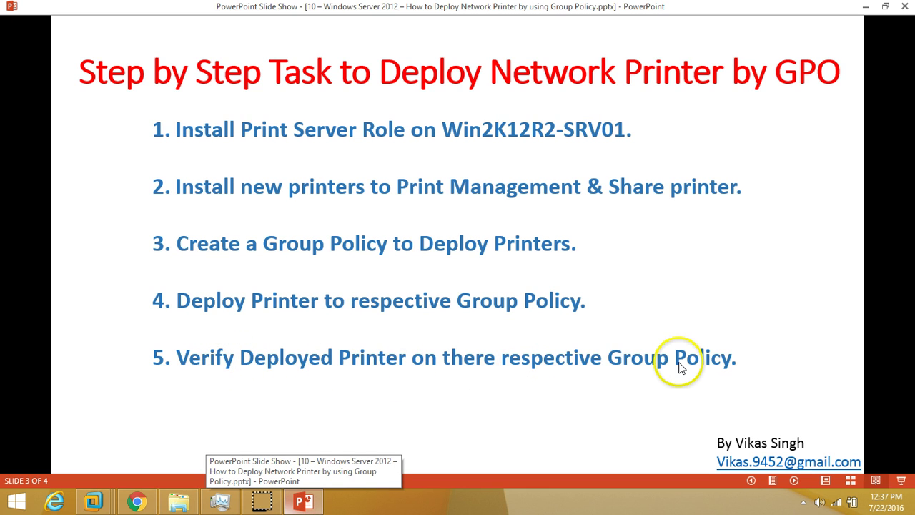
{"action": "key", "text": "alt+Tab"}
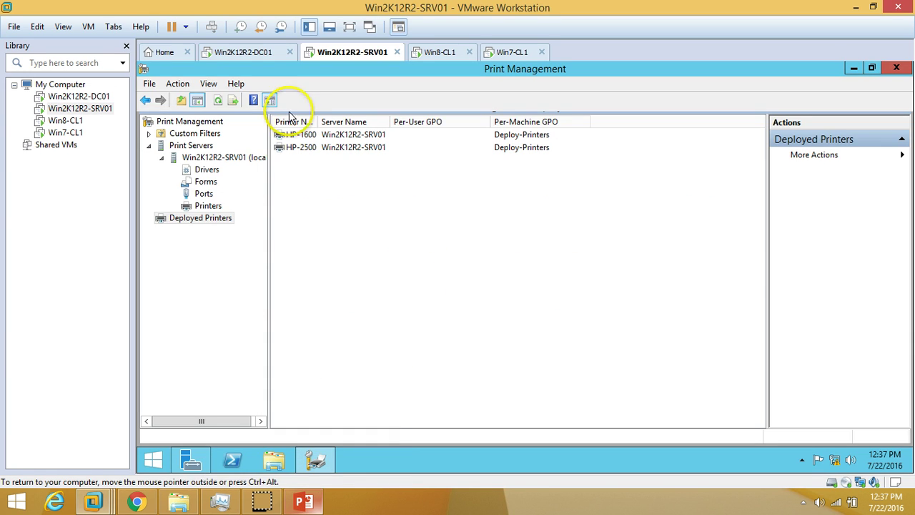
{"action": "left_click", "coordinate": [256, 54]}
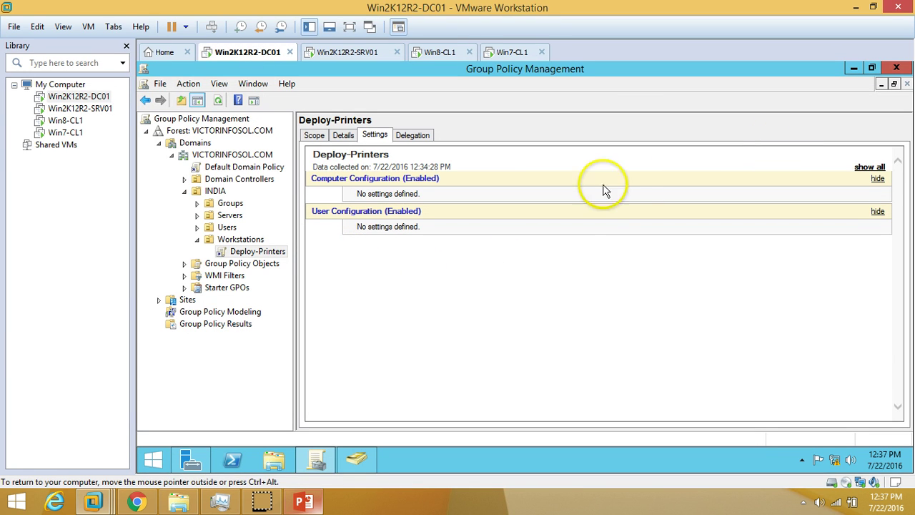
{"action": "right_click", "coordinate": [266, 250]}
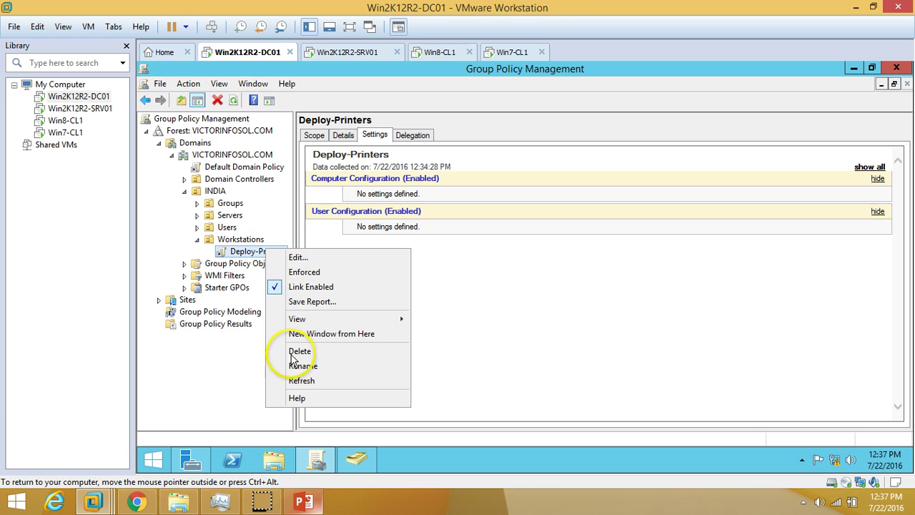
{"action": "left_click", "coordinate": [300, 382]}
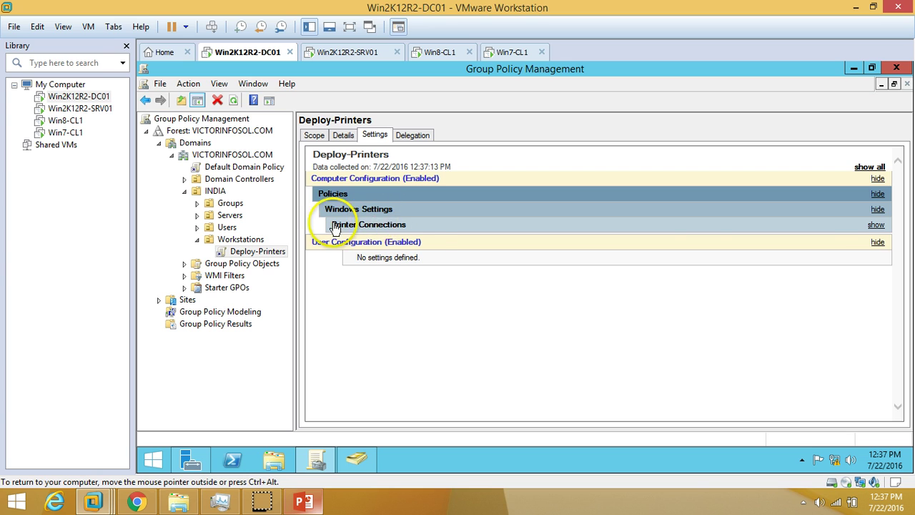
{"action": "left_click", "coordinate": [874, 226]}
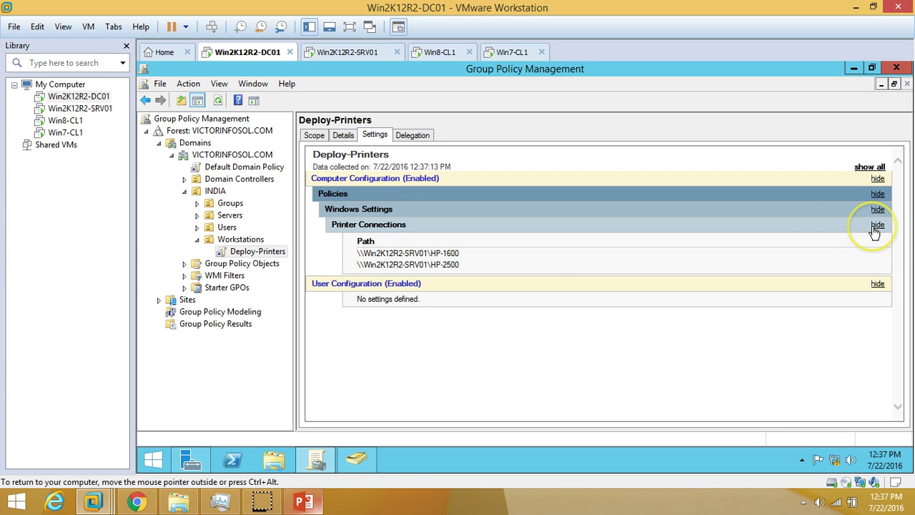
{"action": "left_click_drag", "start_coordinate": [483, 265], "coordinate": [353, 254]}
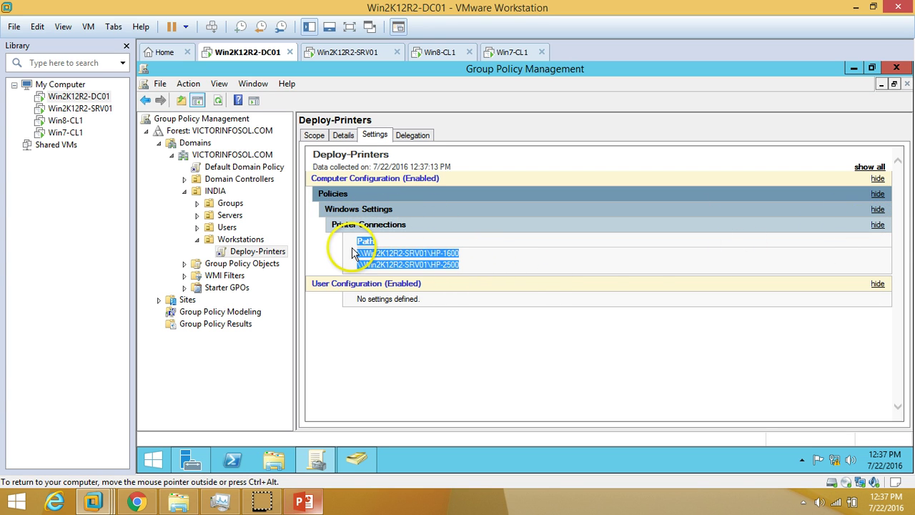
{"action": "left_click", "coordinate": [409, 335]}
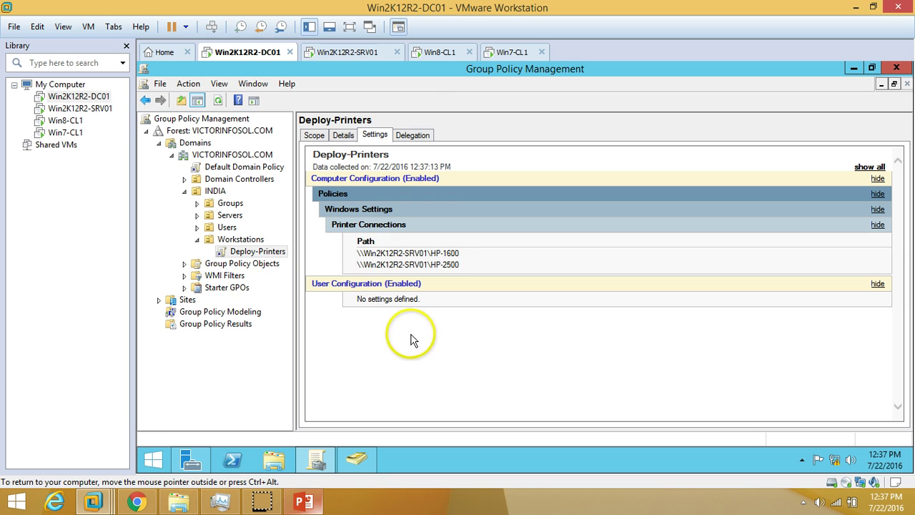
Step: Switch to Win8-CL1, close the System window, and open Devices and Printers from Control Panel
{"action": "left_click", "coordinate": [436, 57]}
{"action": "left_click", "coordinate": [895, 67]}
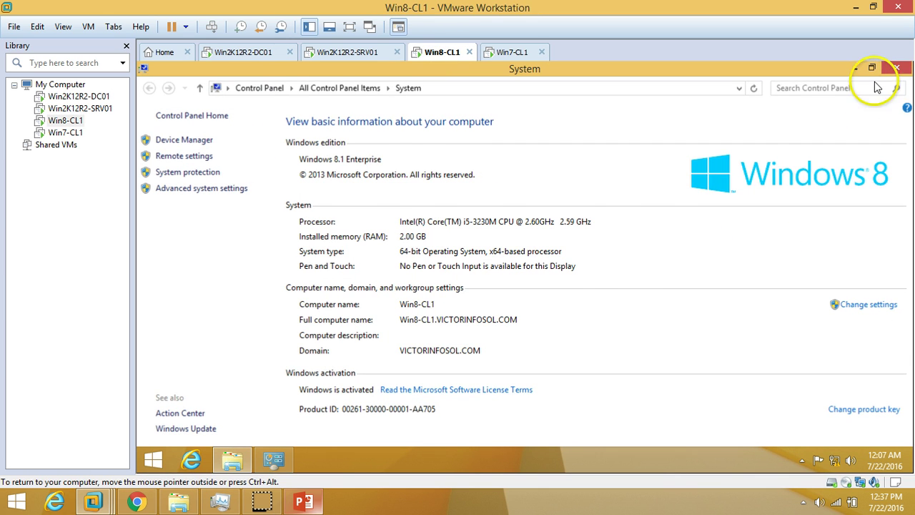
{"action": "left_click", "coordinate": [499, 257]}
{"action": "left_click_drag", "start_coordinate": [493, 356], "coordinate": [324, 87]}
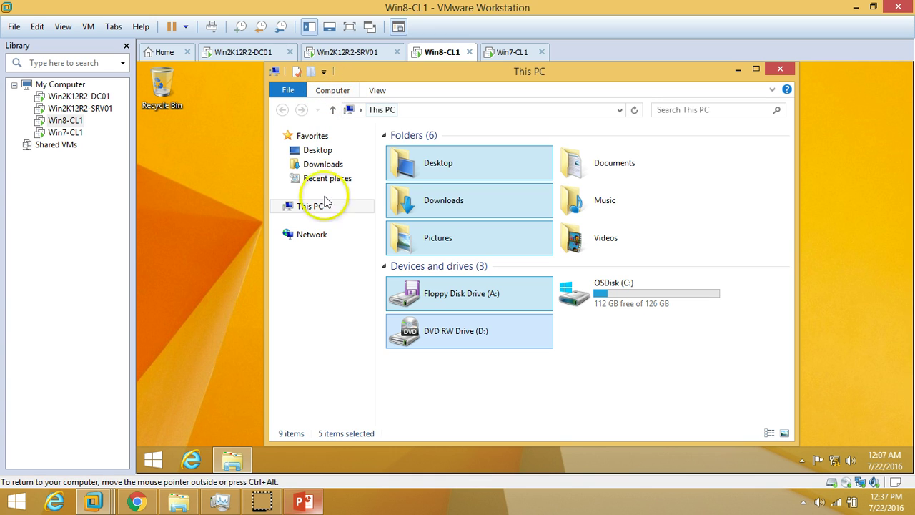
{"action": "left_click", "coordinate": [333, 91]}
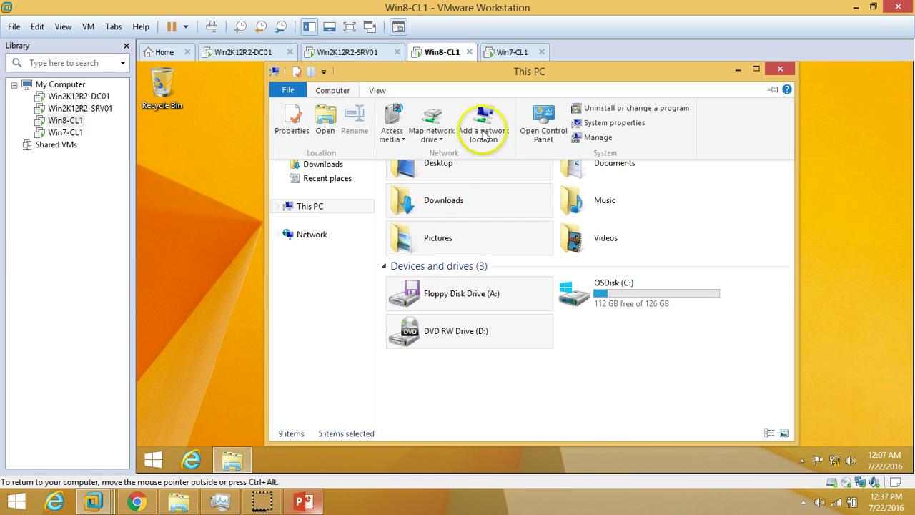
{"action": "left_click", "coordinate": [545, 120]}
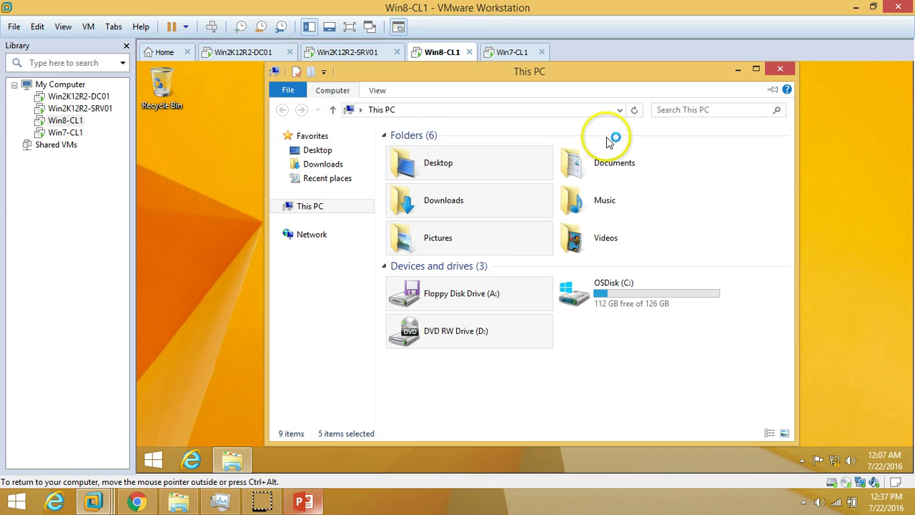
{"action": "left_click", "coordinate": [759, 66]}
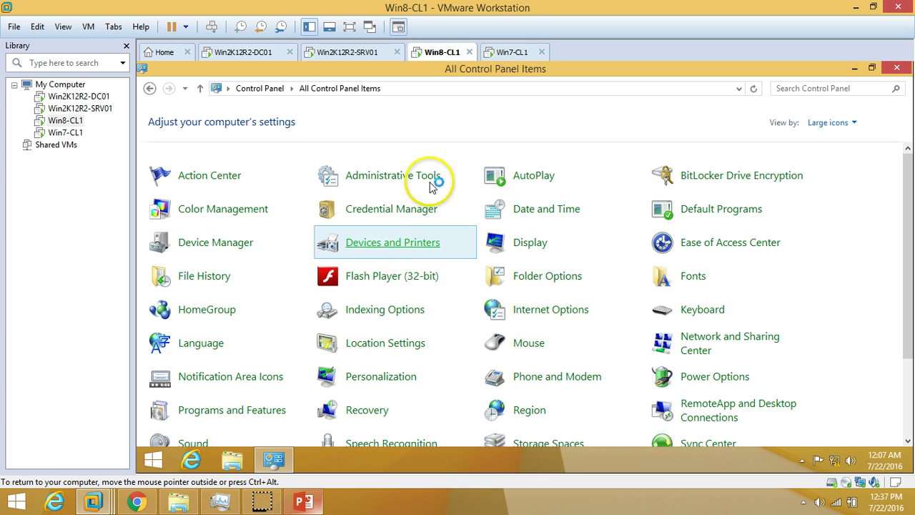
Step: Open Devices and Printers on Win7-CL1 and return to the Win8-CL1 machine
{"action": "left_click", "coordinate": [506, 54]}
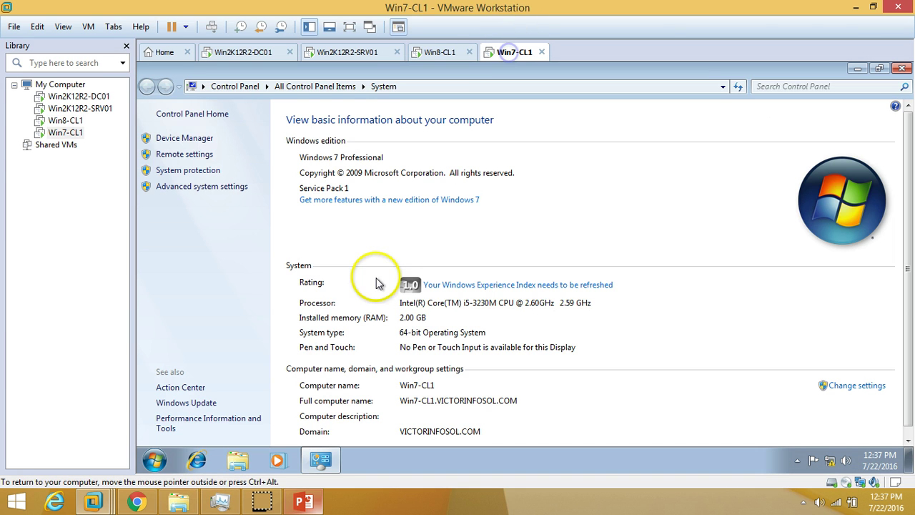
{"action": "left_click", "coordinate": [155, 461]}
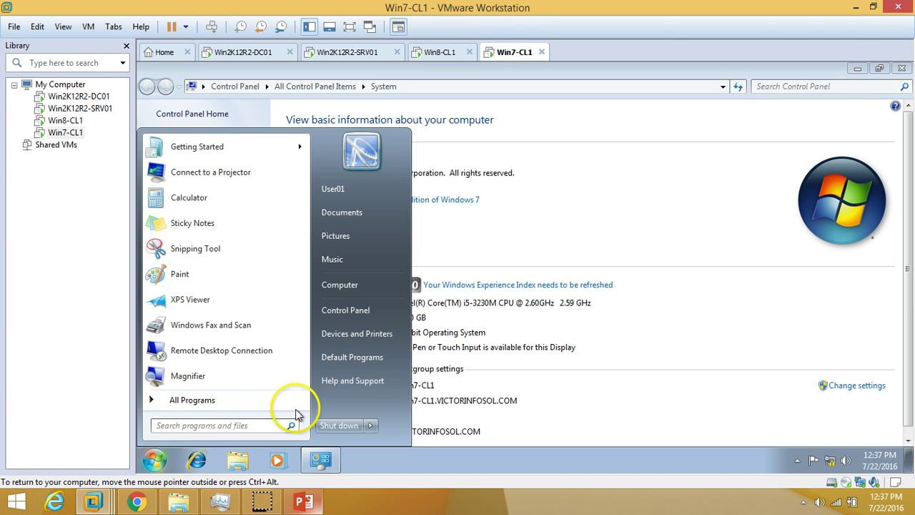
{"action": "left_click", "coordinate": [438, 53]}
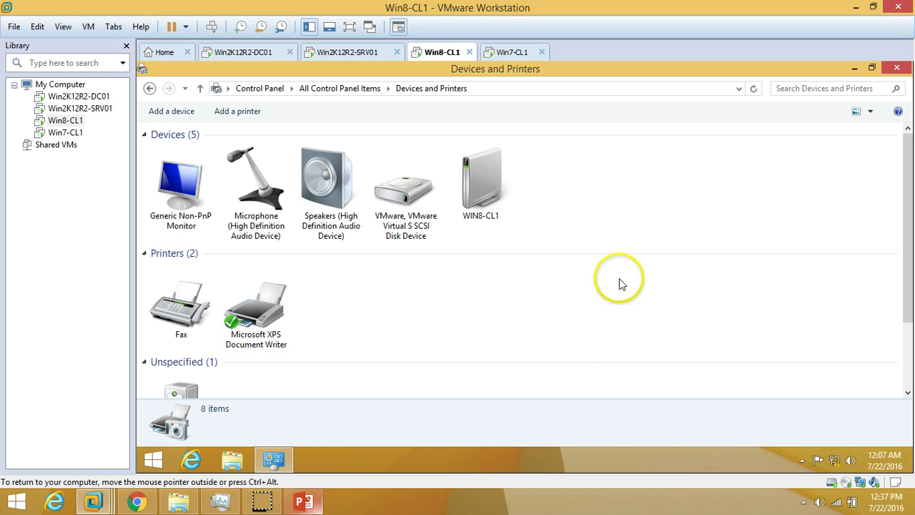
{"action": "left_click", "coordinate": [519, 53]}
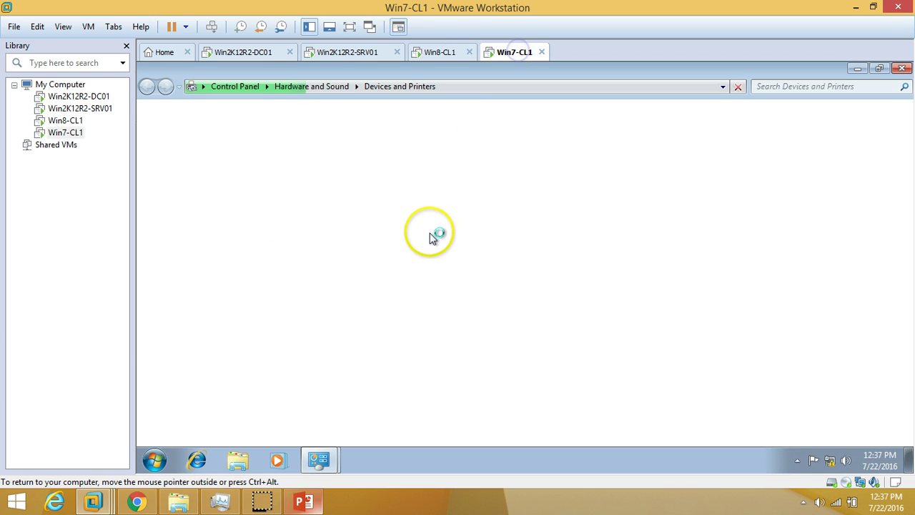
{"action": "left_click", "coordinate": [437, 52]}
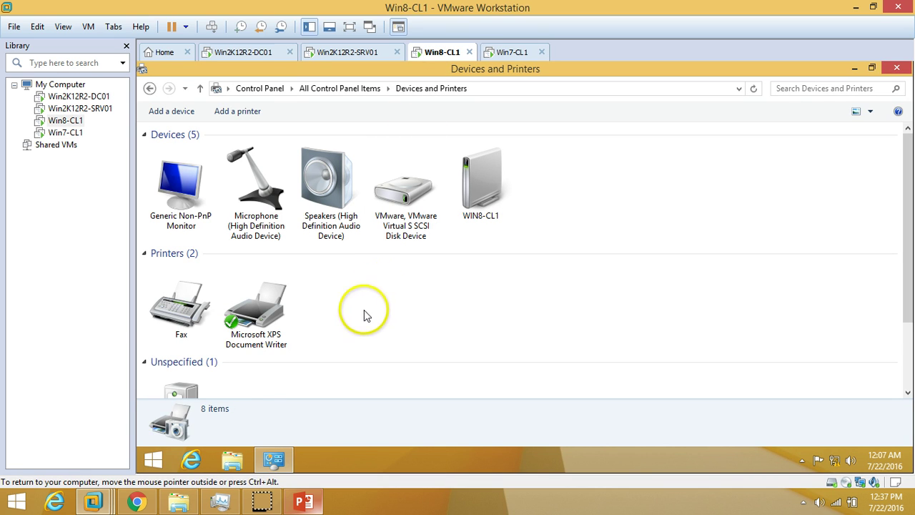
{"action": "left_click", "coordinate": [155, 461]}
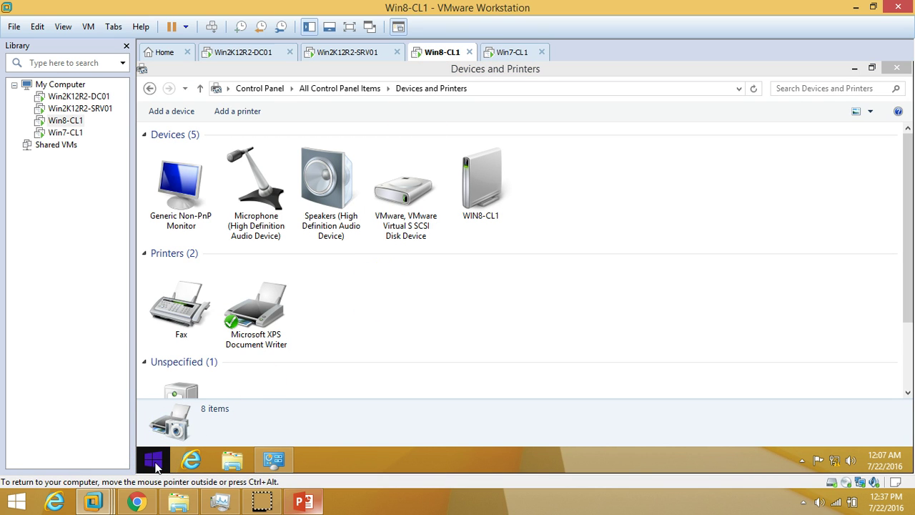
{"action": "right_click", "coordinate": [156, 463]}
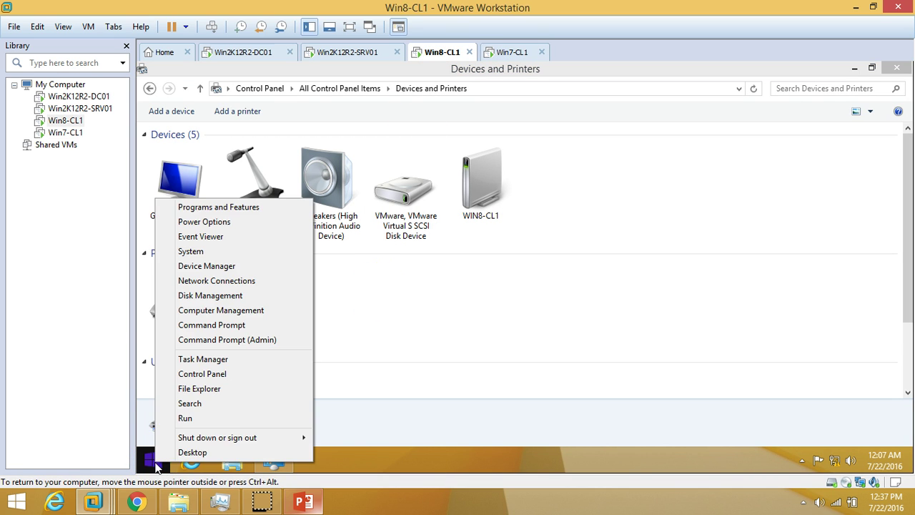
{"action": "left_click", "coordinate": [233, 346]}
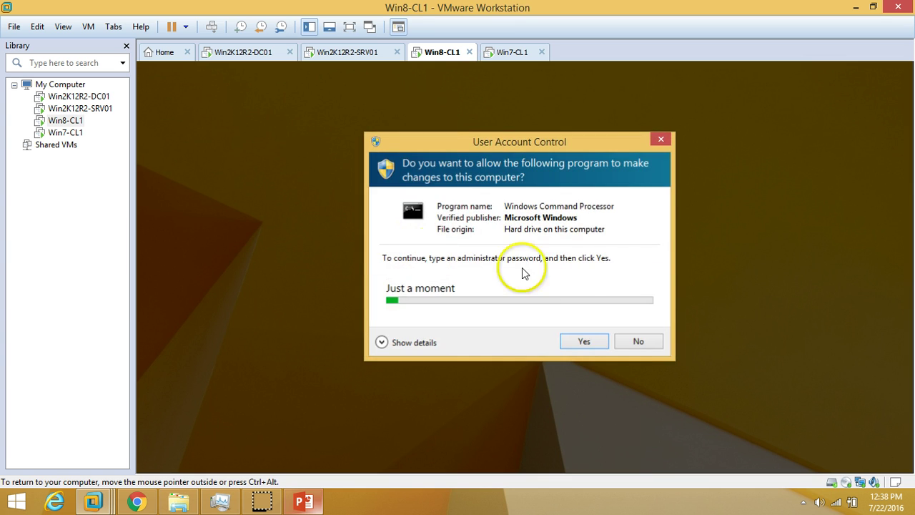
{"action": "left_click", "coordinate": [639, 380]}
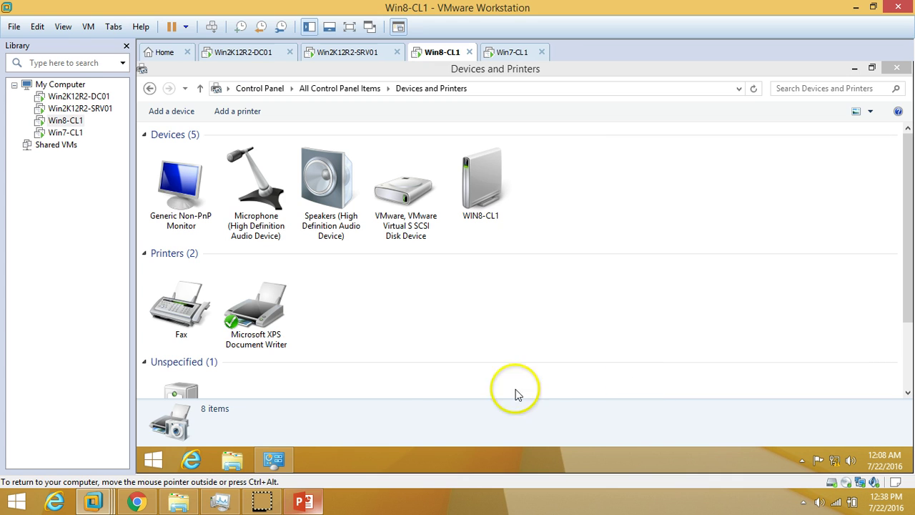
Step: Open a standard Command Prompt on Win8-CL1, move it aside, and run gpupdate /force
{"action": "right_click", "coordinate": [154, 461]}
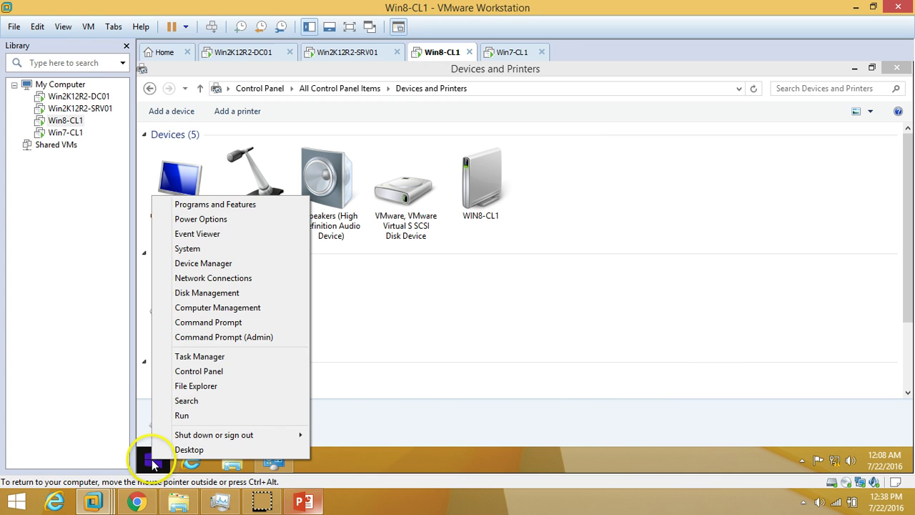
{"action": "left_click", "coordinate": [194, 323]}
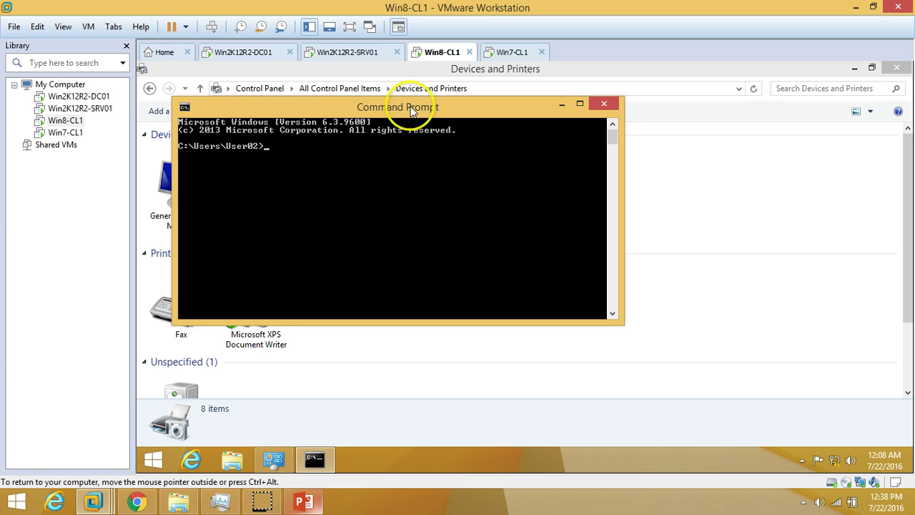
{"action": "left_click_drag", "start_coordinate": [412, 111], "coordinate": [584, 138]}
{"action": "type", "text": "gp"}
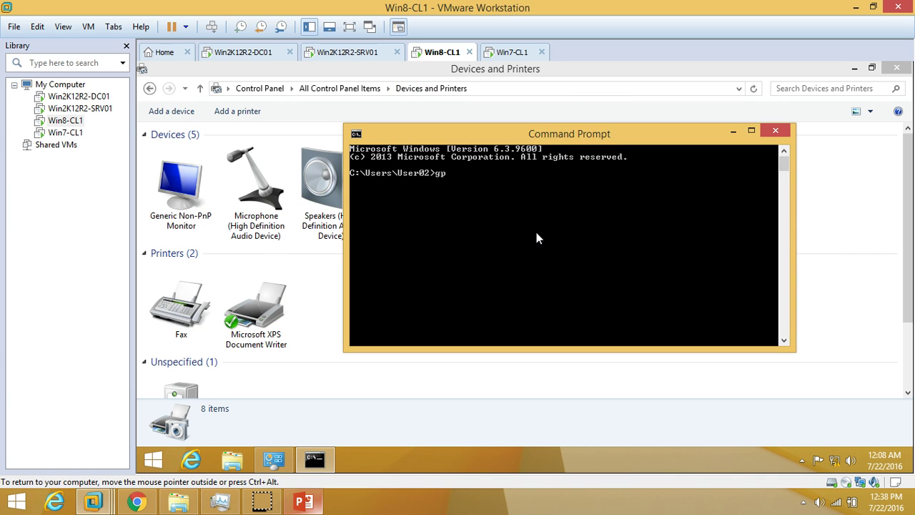
{"action": "type", "text": "update /force"}
{"action": "key", "text": "Return"}
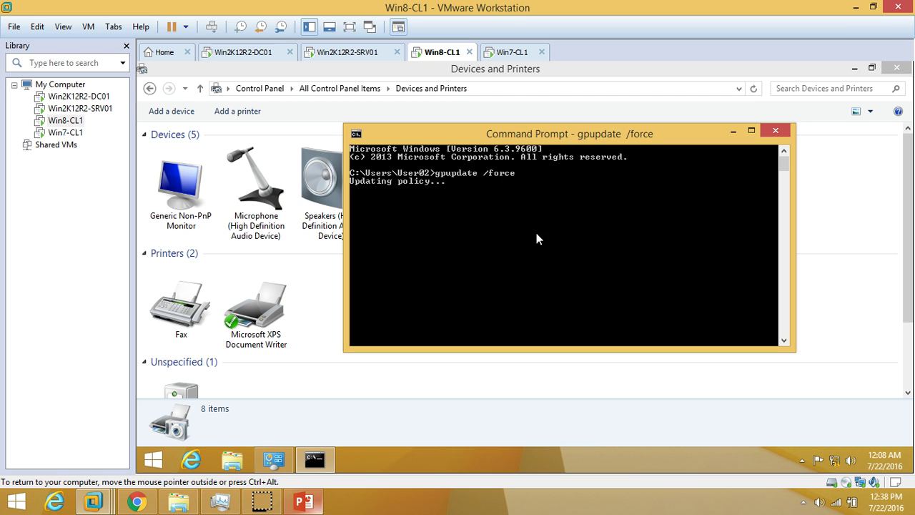
Step: Switch to Win7-CL1, launch cmd, and force a Group Policy update with gpupdate /force
{"action": "left_click", "coordinate": [513, 54]}
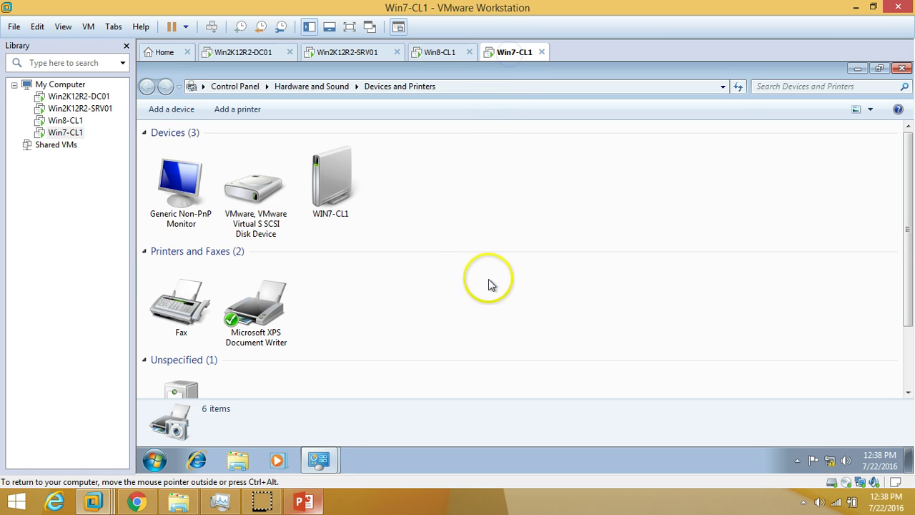
{"action": "left_click", "coordinate": [153, 459]}
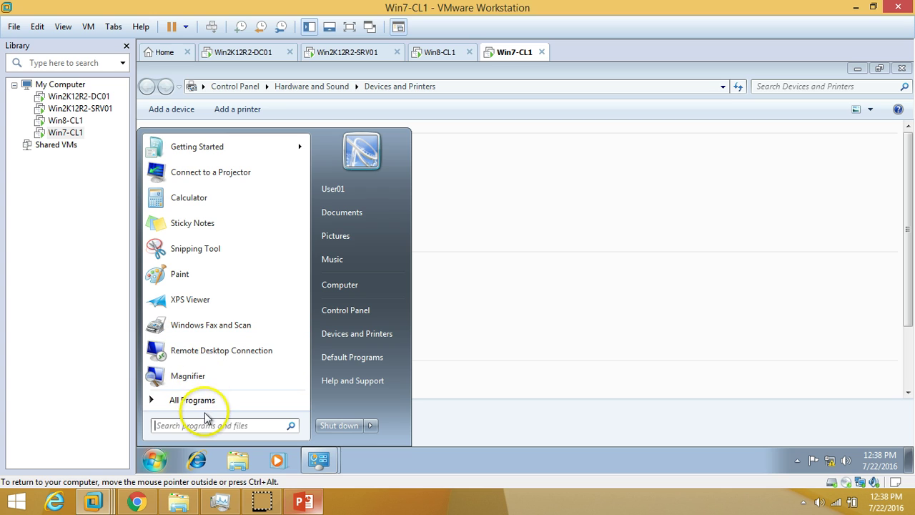
{"action": "type", "text": "cmd"}
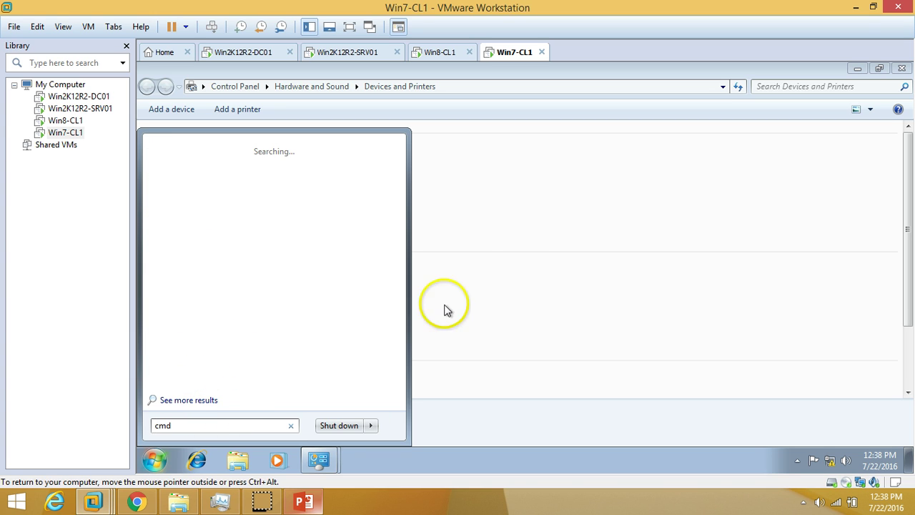
{"action": "key", "text": "Return"}
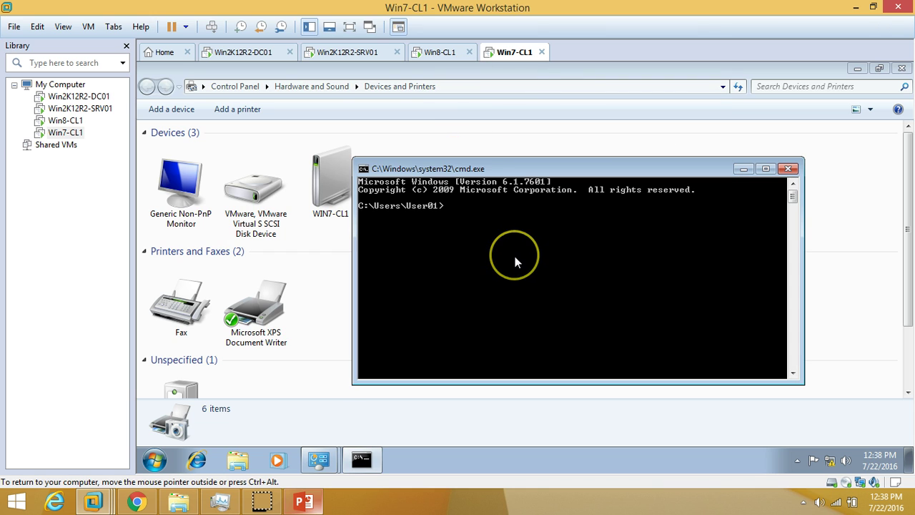
{"action": "type", "text": "gpupdate"}
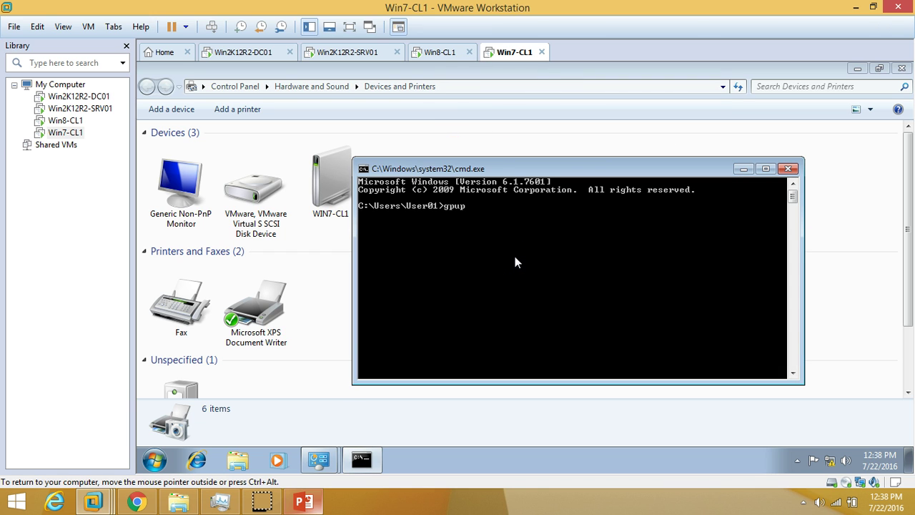
{"action": "type", "text": "/force"}
{"action": "key", "text": "Return"}
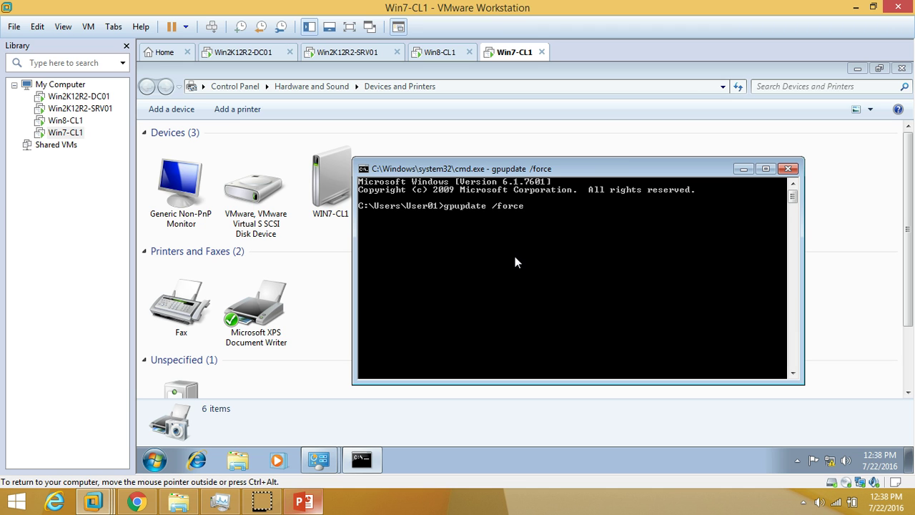
Step: Return to Win8-CL1 and refresh its Devices and Printers window to check for the deployed printers
{"action": "left_click", "coordinate": [451, 53]}
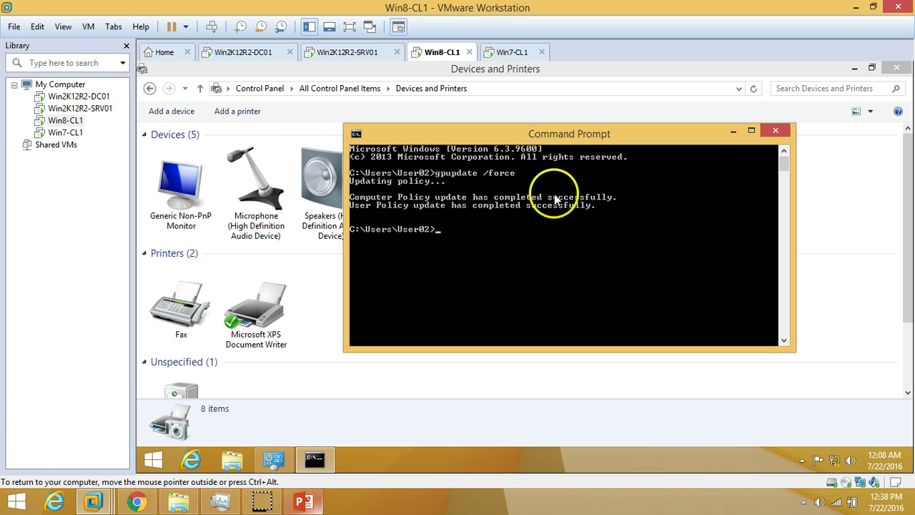
{"action": "left_click", "coordinate": [819, 215]}
{"action": "right_click", "coordinate": [676, 216]}
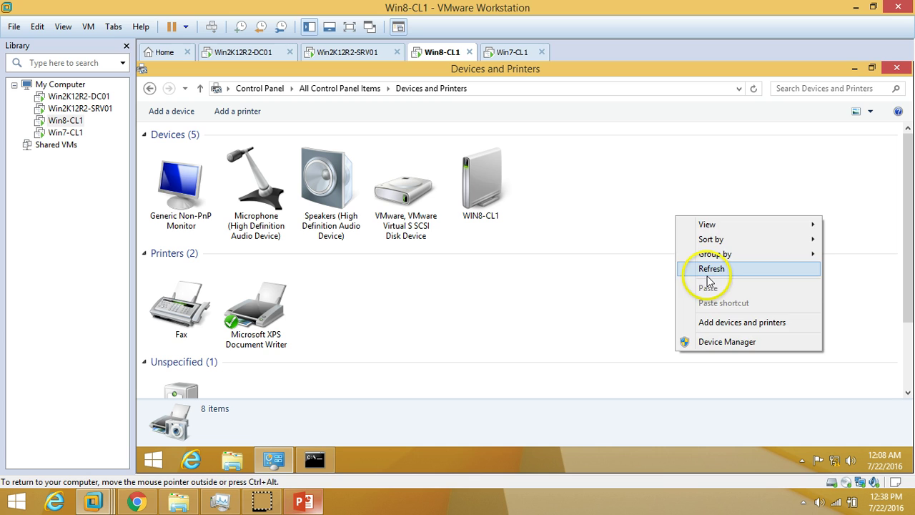
{"action": "left_click", "coordinate": [711, 276]}
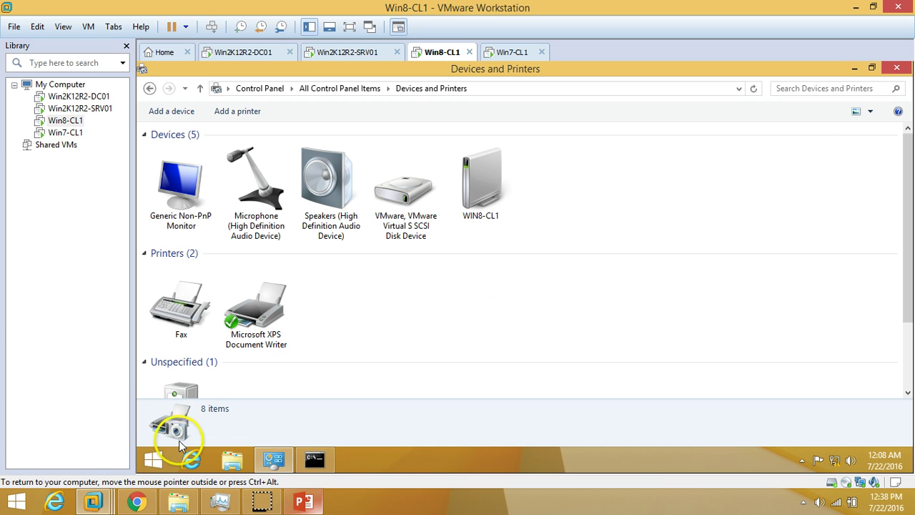
Step: Bring up the Command Prompt on Win8-CL1 and run logoff to end the session
{"action": "left_click", "coordinate": [315, 459]}
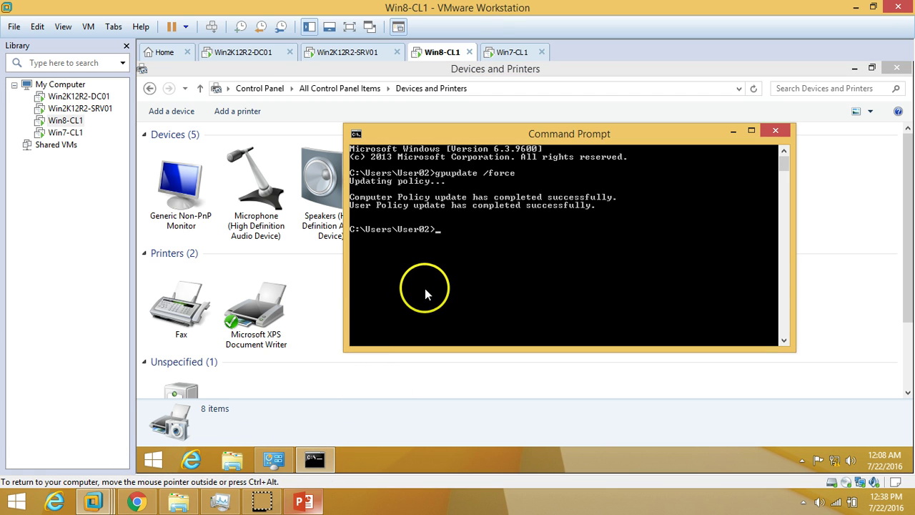
{"action": "type", "text": "logof"}
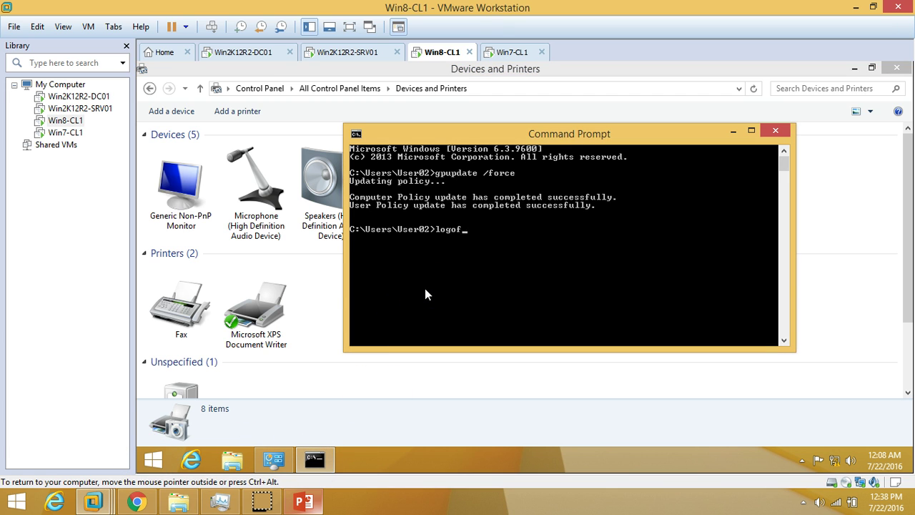
{"action": "type", "text": "f"}
{"action": "key", "text": "Return"}
Step: Switch to Win7-CL1 and refresh its Devices and Printers window to check for the deployed printers
{"action": "left_click", "coordinate": [508, 53]}
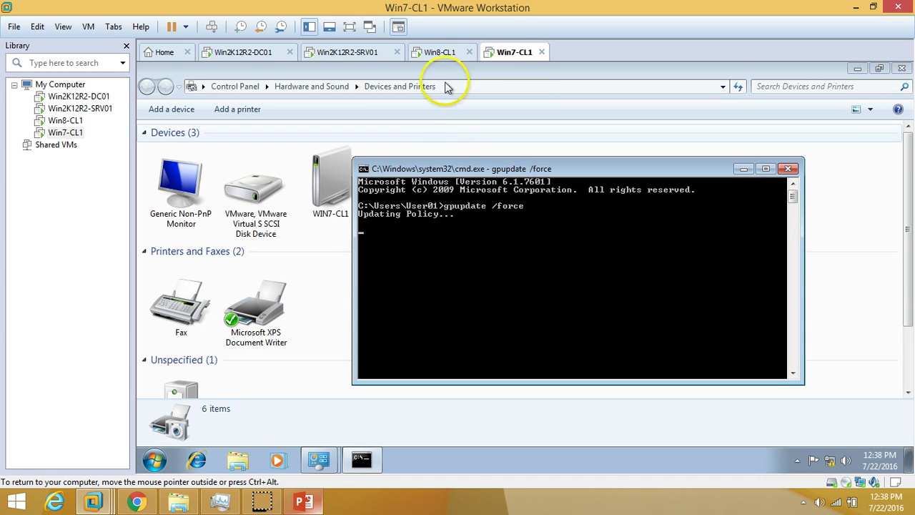
{"action": "left_click", "coordinate": [442, 52]}
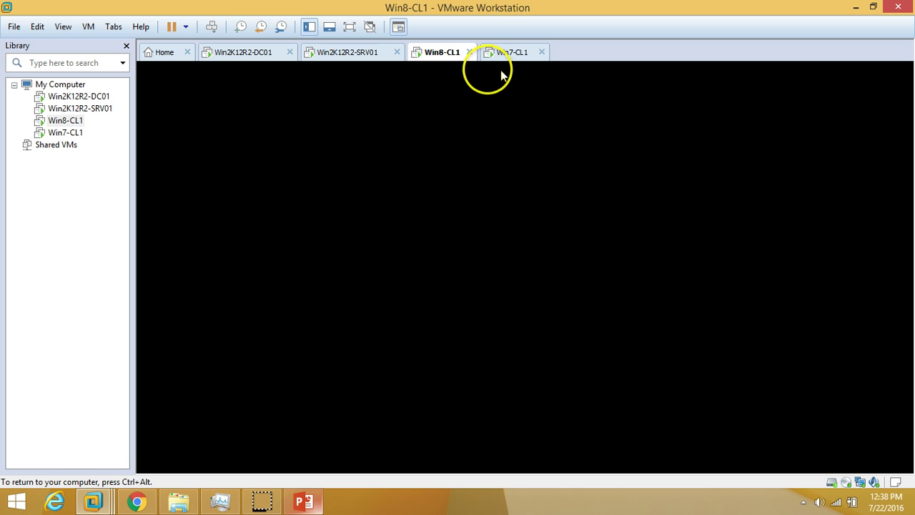
{"action": "left_click", "coordinate": [507, 52]}
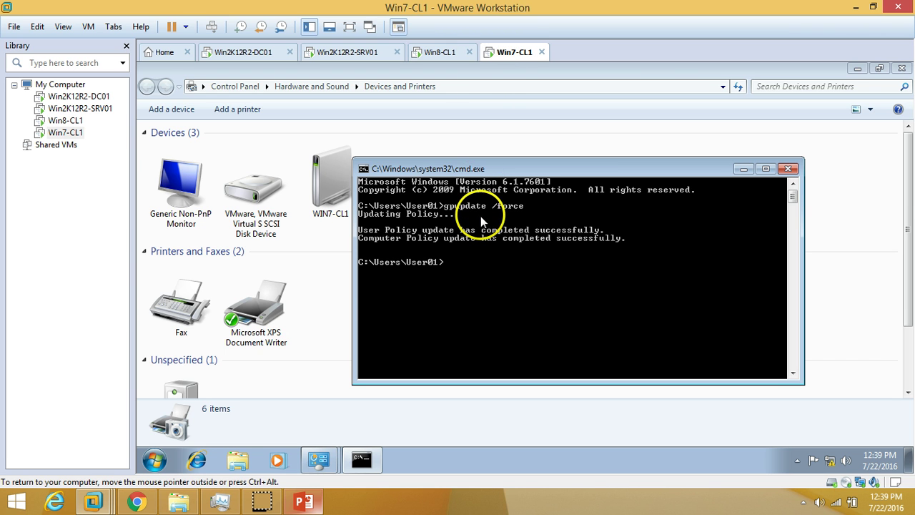
{"action": "right_click", "coordinate": [329, 280]}
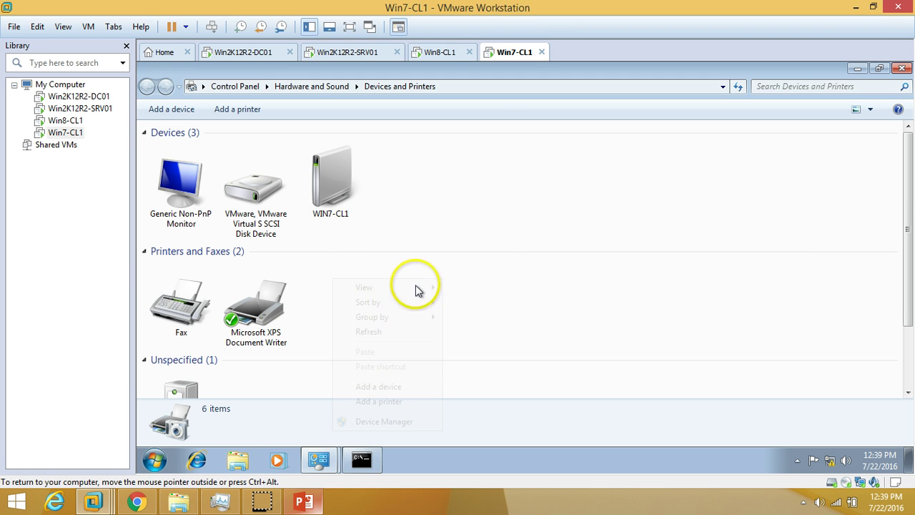
{"action": "left_click", "coordinate": [499, 204]}
{"action": "right_click", "coordinate": [499, 204]}
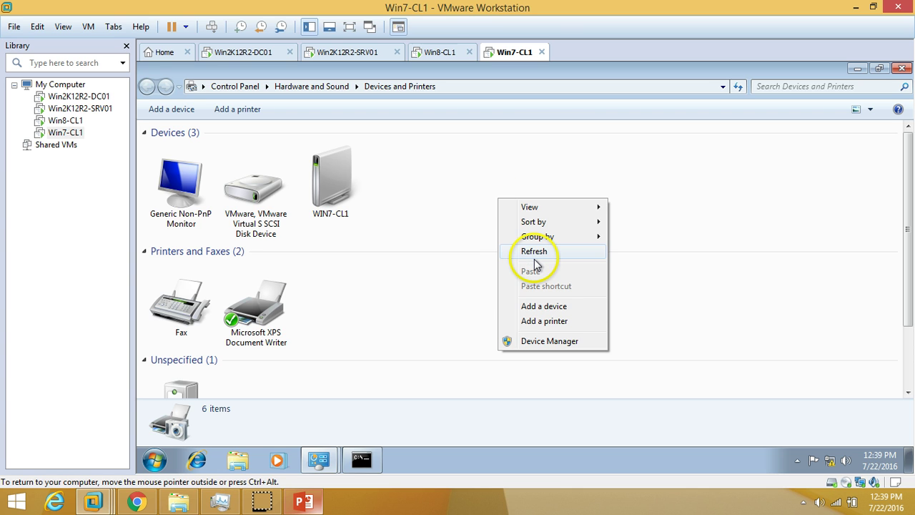
{"action": "left_click", "coordinate": [534, 251]}
Step: Bring up the Command Prompt on Win7-CL1 and run logoff to end its session
{"action": "left_click", "coordinate": [361, 459]}
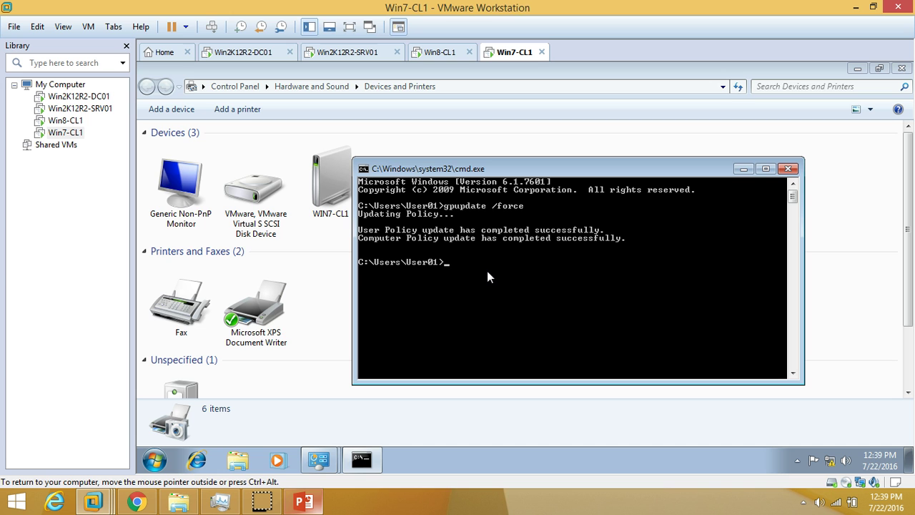
{"action": "type", "text": "logoff"}
{"action": "key", "text": "Return"}
Step: Return to Win8-CL1, dismiss the lock screen, and sign in to the domain account with its password
{"action": "left_click", "coordinate": [438, 53]}
{"action": "left_click", "coordinate": [433, 180]}
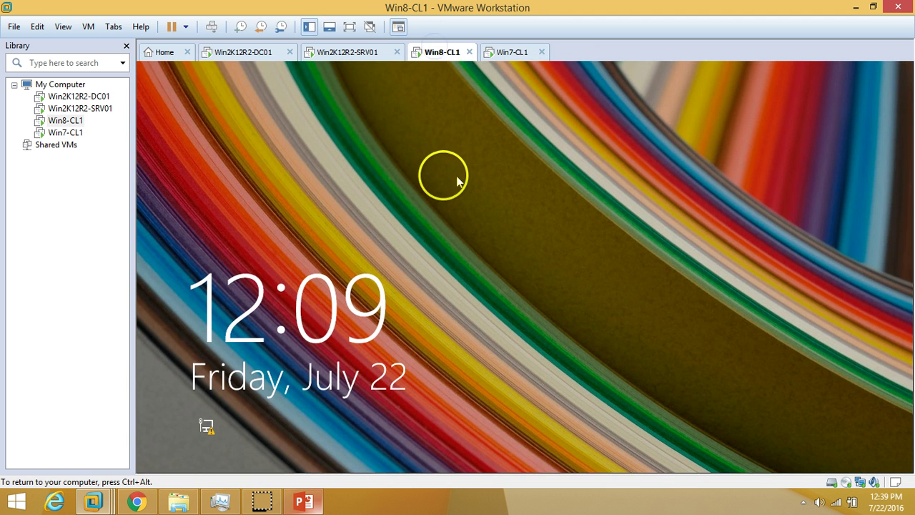
{"action": "left_click", "coordinate": [466, 210]}
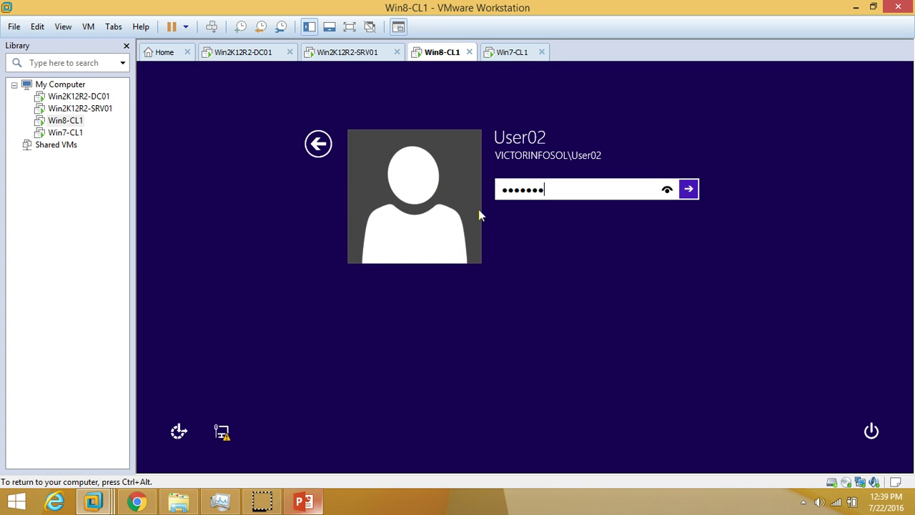
{"action": "key", "text": "Return"}
Step: Check the logoff progress on Win7-CL1 and return to the Win8-CL1 desktop
{"action": "left_click", "coordinate": [500, 50]}
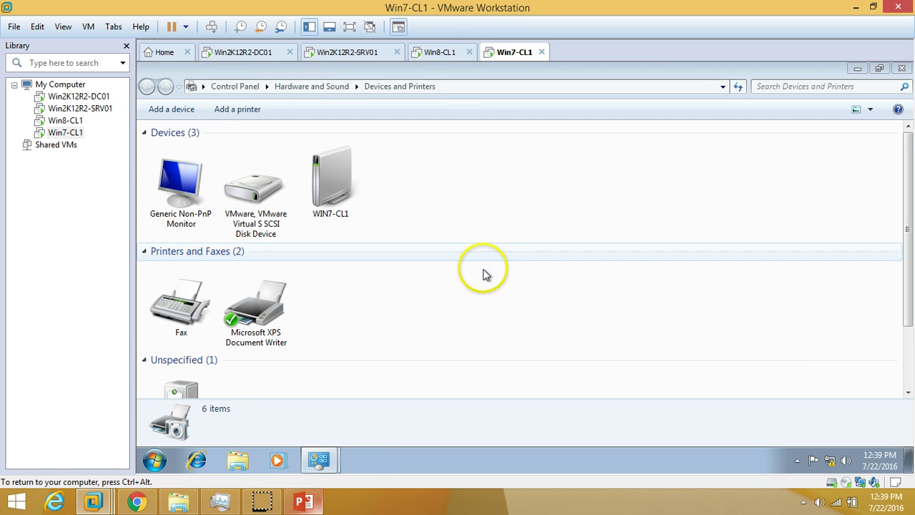
{"action": "left_click", "coordinate": [440, 53]}
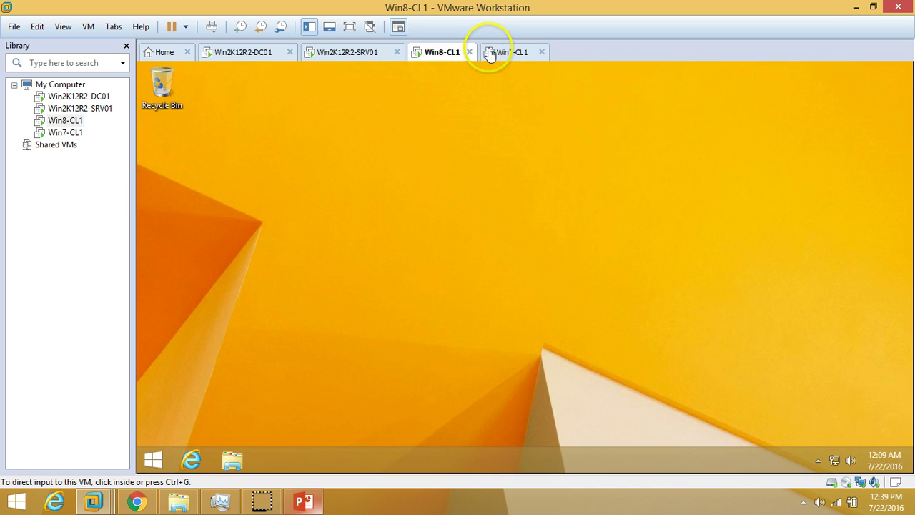
{"action": "left_click", "coordinate": [506, 55]}
{"action": "left_click", "coordinate": [431, 54]}
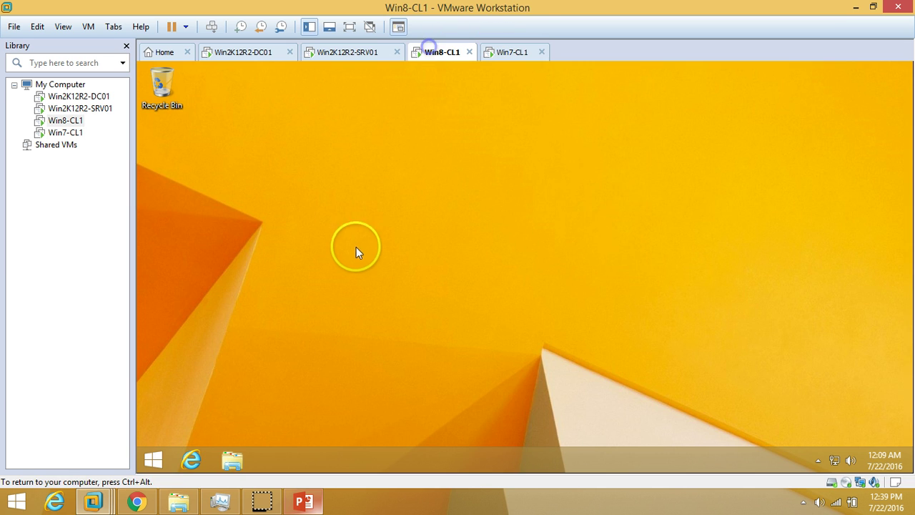
Step: Open Control Panel from File Explorer on Win8-CL1 and go to Devices and Printers
{"action": "left_click", "coordinate": [233, 461]}
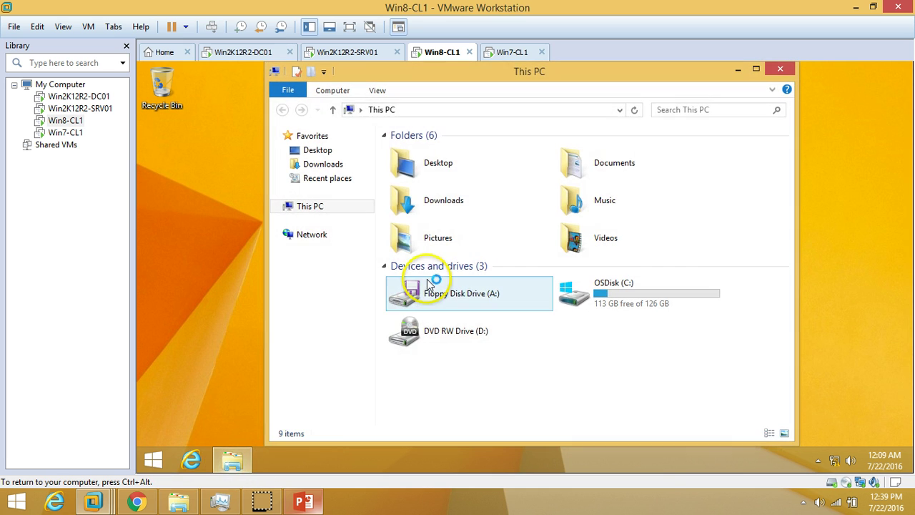
{"action": "left_click", "coordinate": [333, 90]}
{"action": "left_click", "coordinate": [542, 129]}
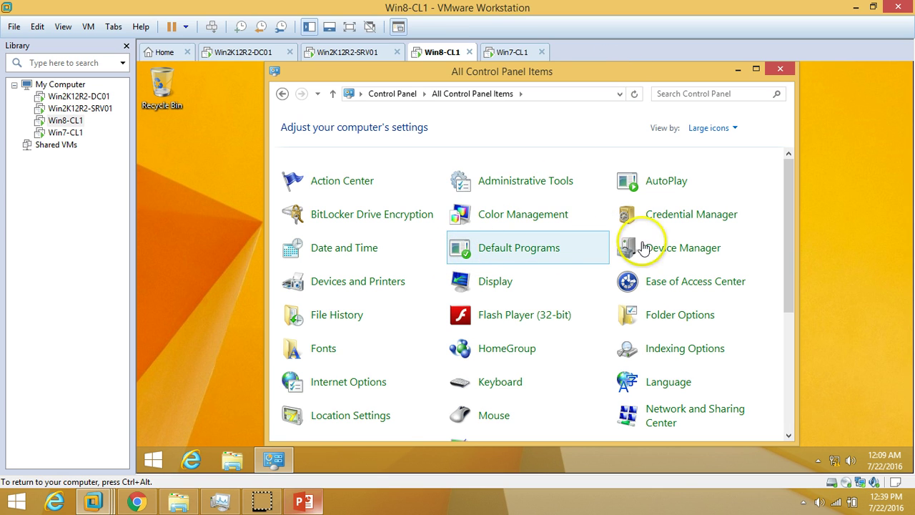
{"action": "left_click", "coordinate": [513, 52]}
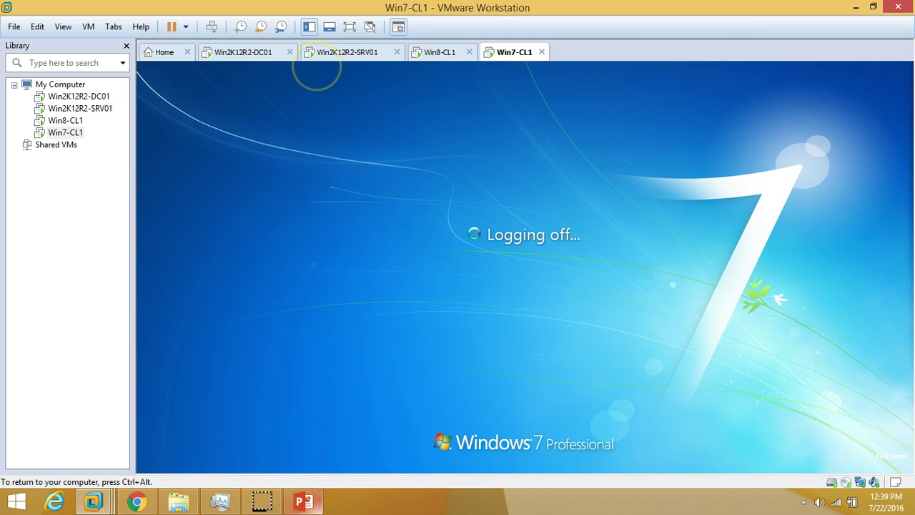
{"action": "left_click", "coordinate": [435, 53]}
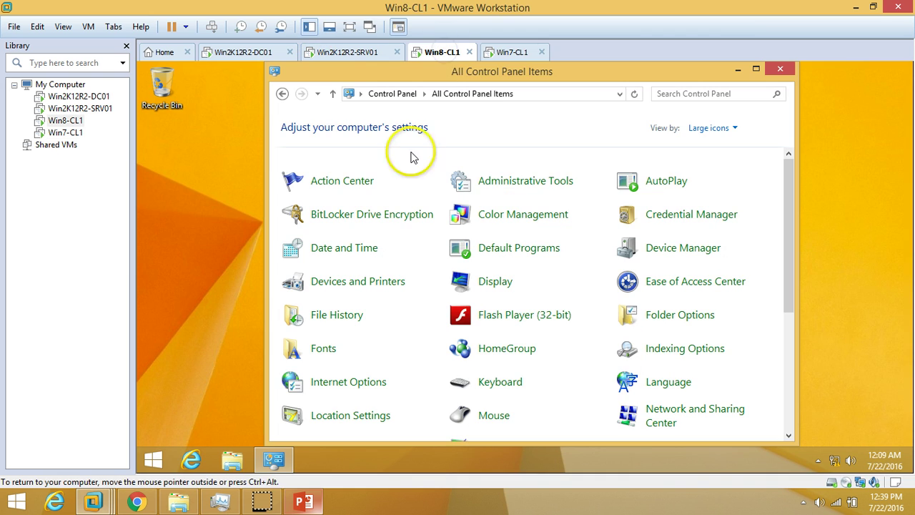
{"action": "left_click", "coordinate": [358, 283]}
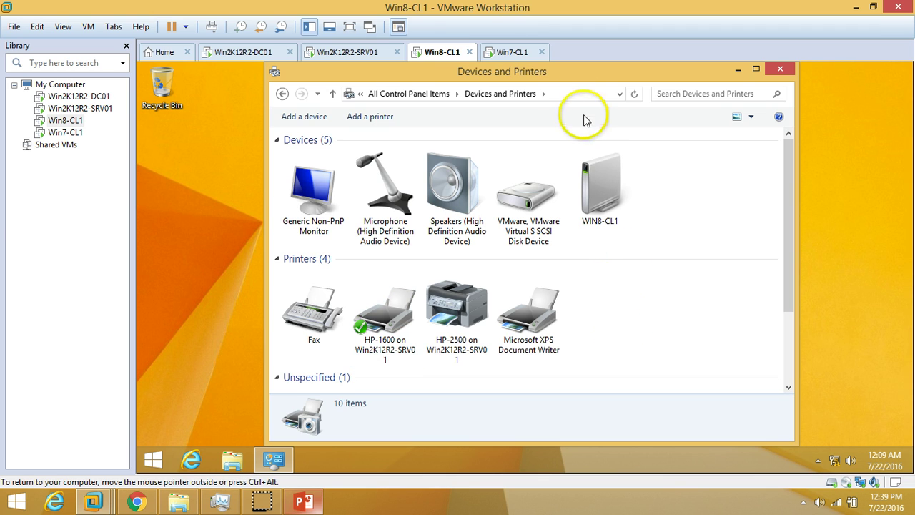
Step: Maximize Devices and Printers on Win8-CL1, examine the HP-1600 and HP-2500 entries, and refresh the list
{"action": "double_click", "coordinate": [578, 75]}
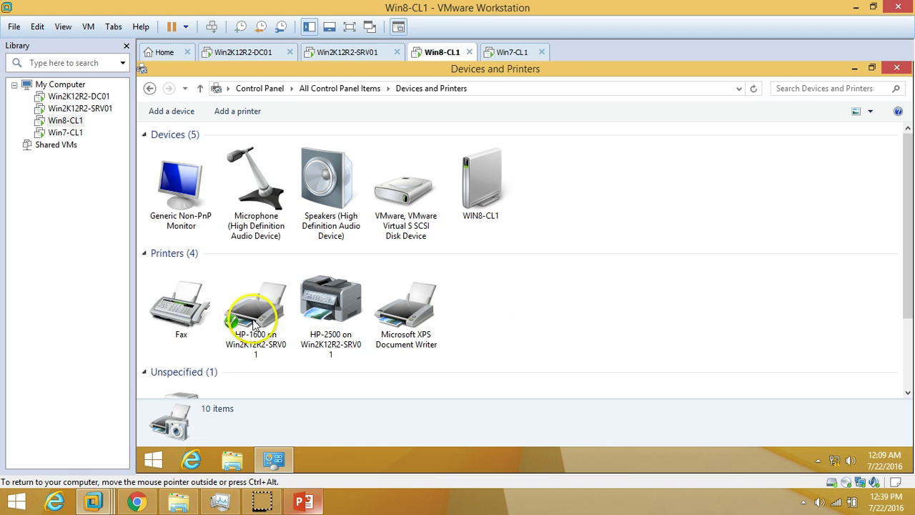
{"action": "left_click", "coordinate": [246, 342]}
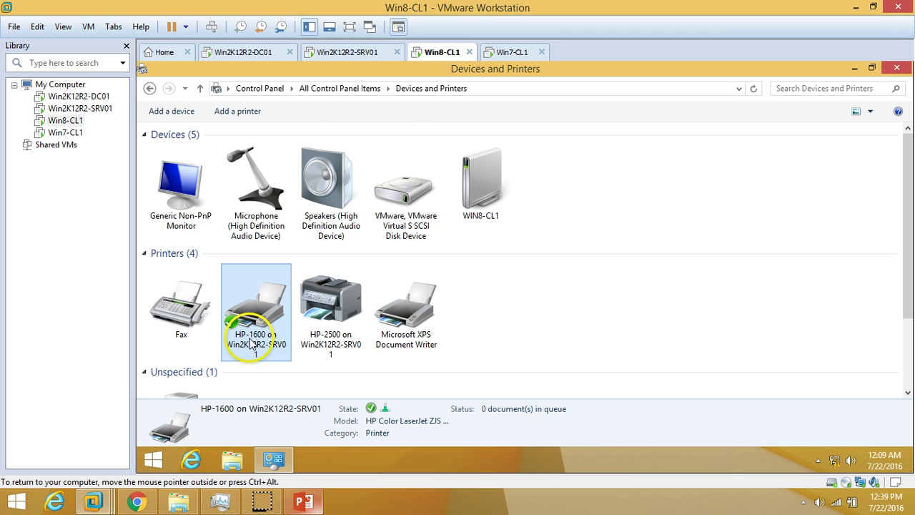
{"action": "left_click", "coordinate": [330, 339]}
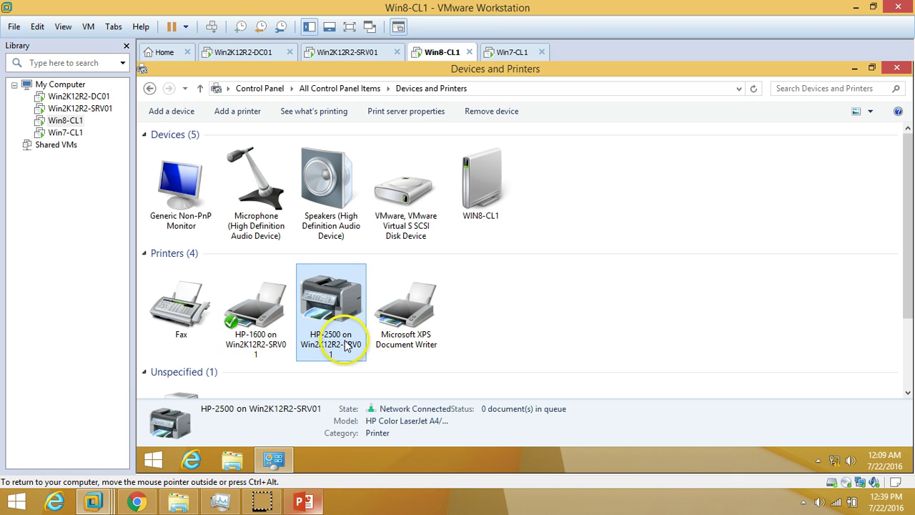
{"action": "right_click", "coordinate": [521, 324]}
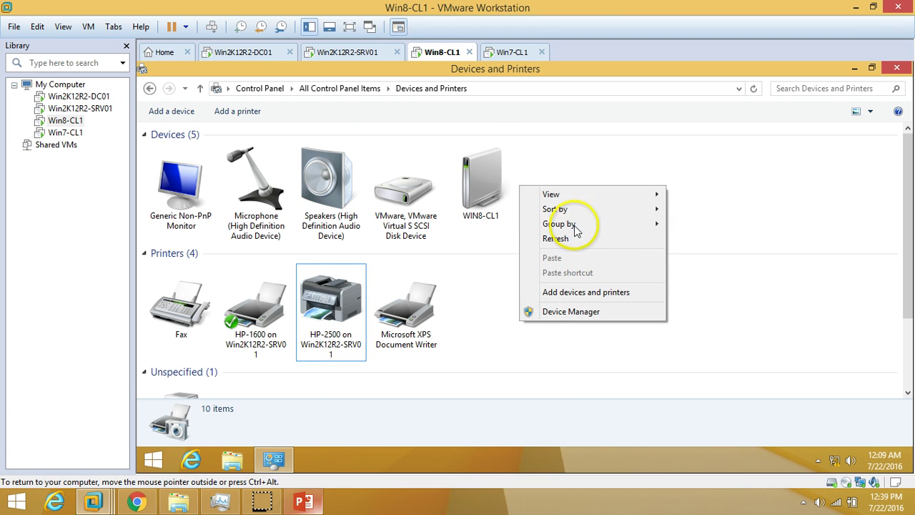
{"action": "left_click", "coordinate": [566, 240]}
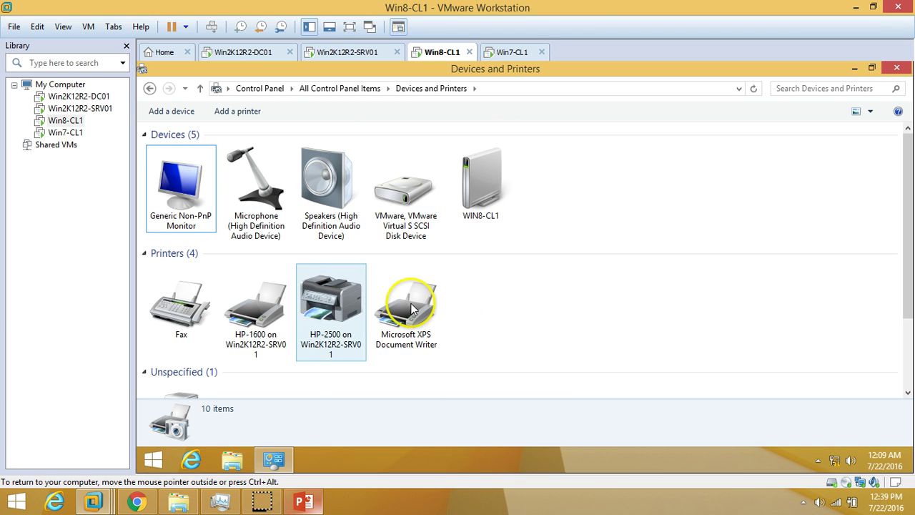
Step: Check whether Win7-CL1 is ready for sign-in, and go back to the printers on Win8-CL1
{"action": "left_click", "coordinate": [512, 53]}
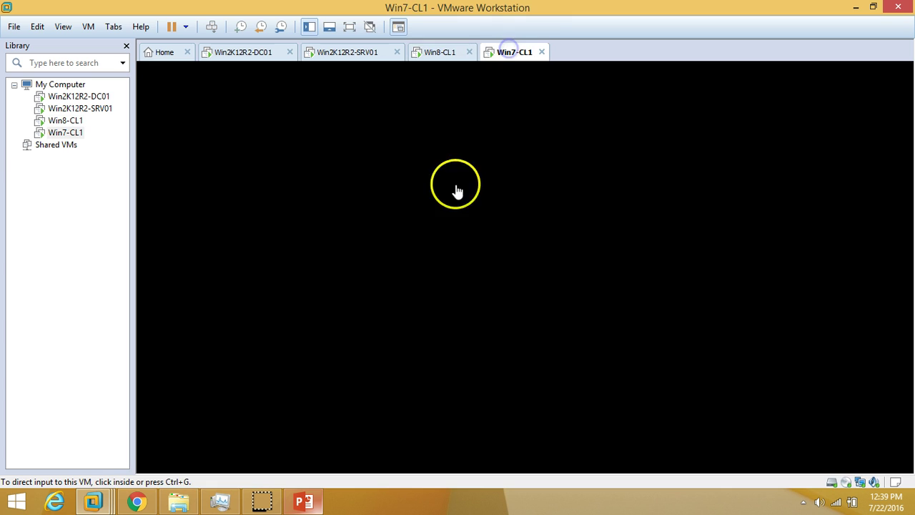
{"action": "left_click", "coordinate": [442, 54]}
{"action": "left_click", "coordinate": [502, 54]}
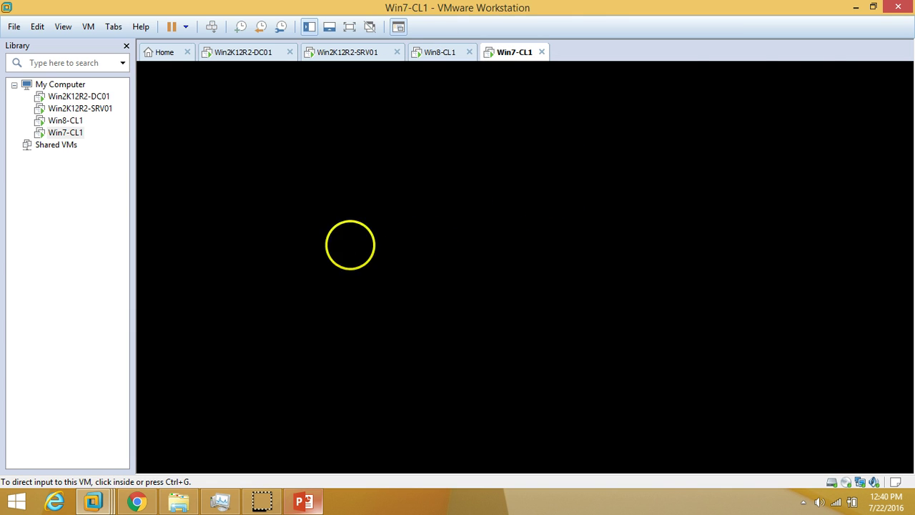
{"action": "left_click", "coordinate": [294, 88]}
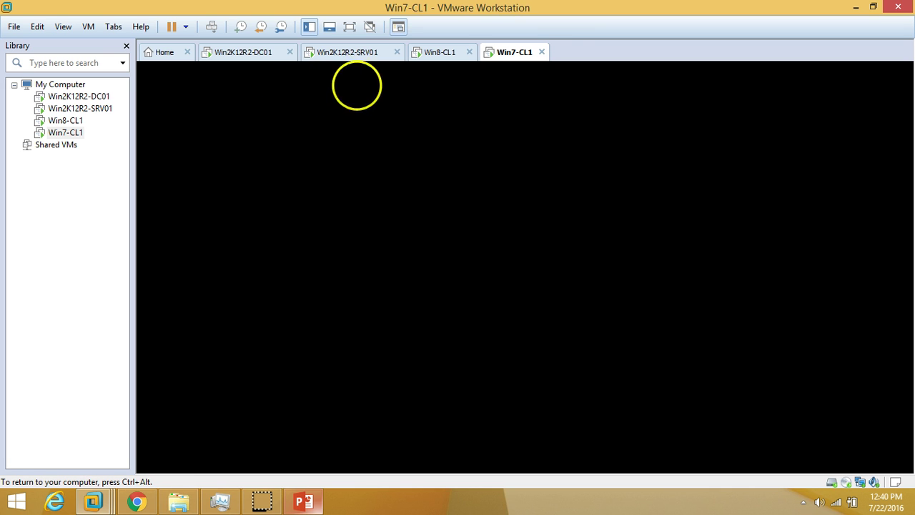
{"action": "key", "text": "ctrl+alt"}
{"action": "left_click", "coordinate": [438, 54]}
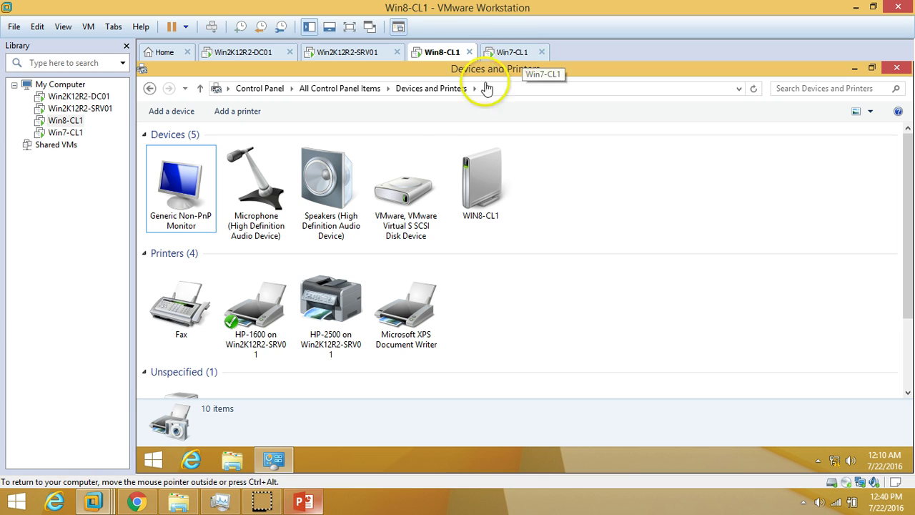
Step: Open the HP-1600 print queue on Win8-CL1 and view the Sharing settings in the printer's properties
{"action": "left_click", "coordinate": [258, 322]}
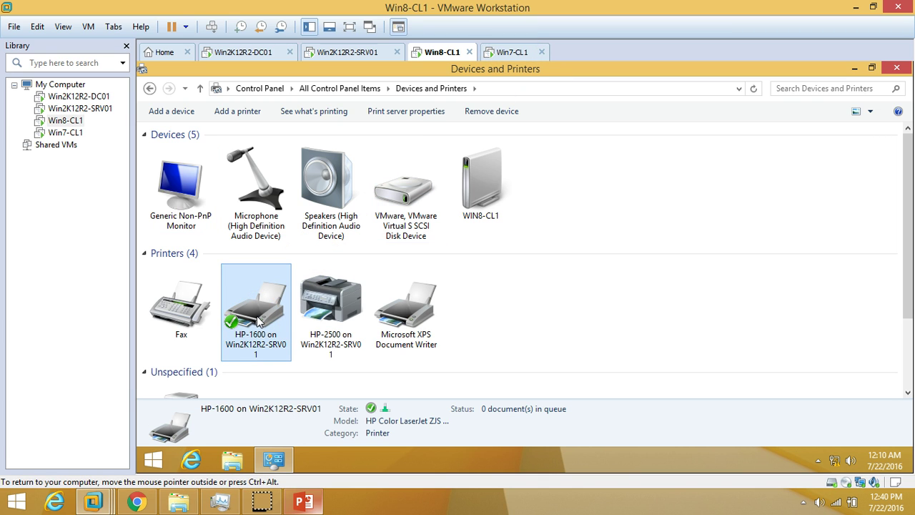
{"action": "double_click", "coordinate": [265, 283]}
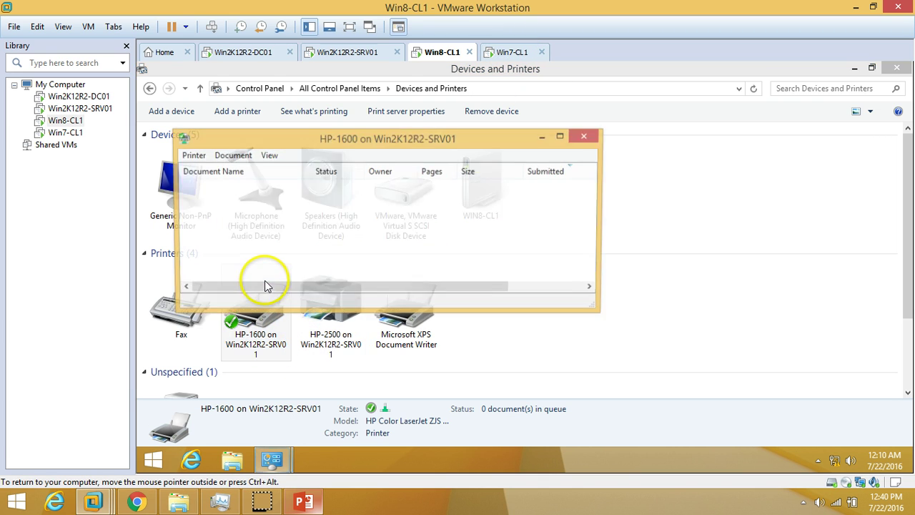
{"action": "left_click", "coordinate": [190, 155]}
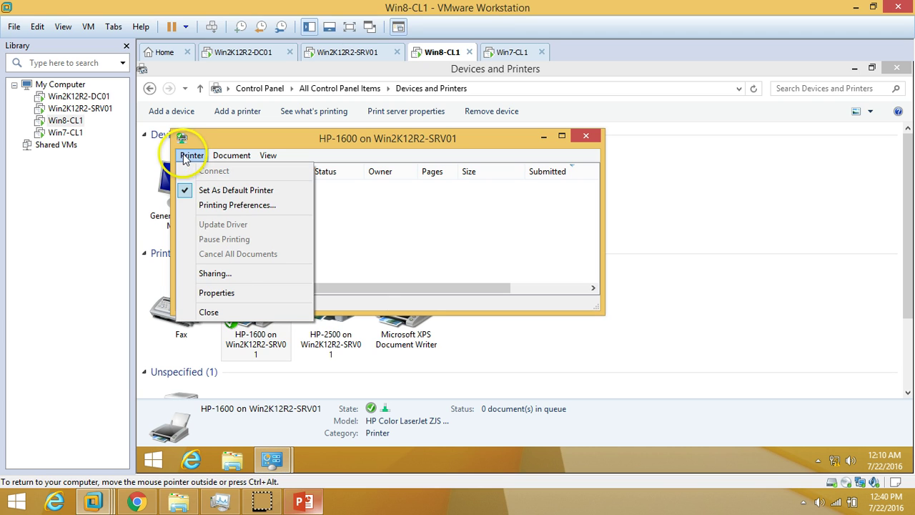
{"action": "left_click", "coordinate": [216, 293]}
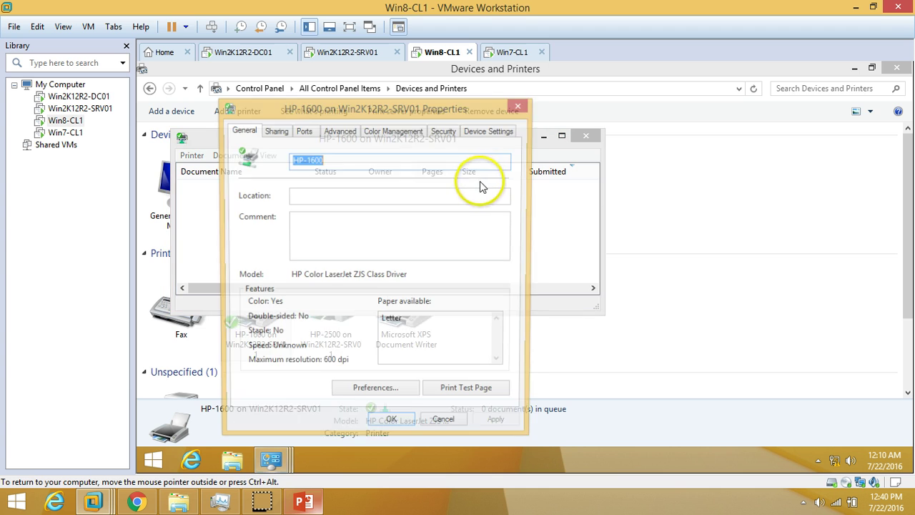
{"action": "left_click", "coordinate": [276, 131]}
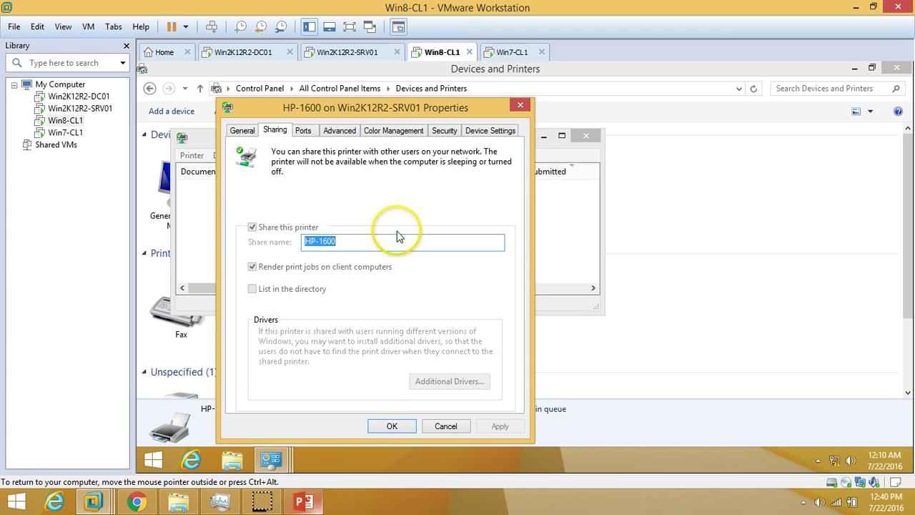
Step: Examine the HP-1600 printer's ports with the Port column widened, and view its Advanced settings
{"action": "left_click", "coordinate": [303, 131]}
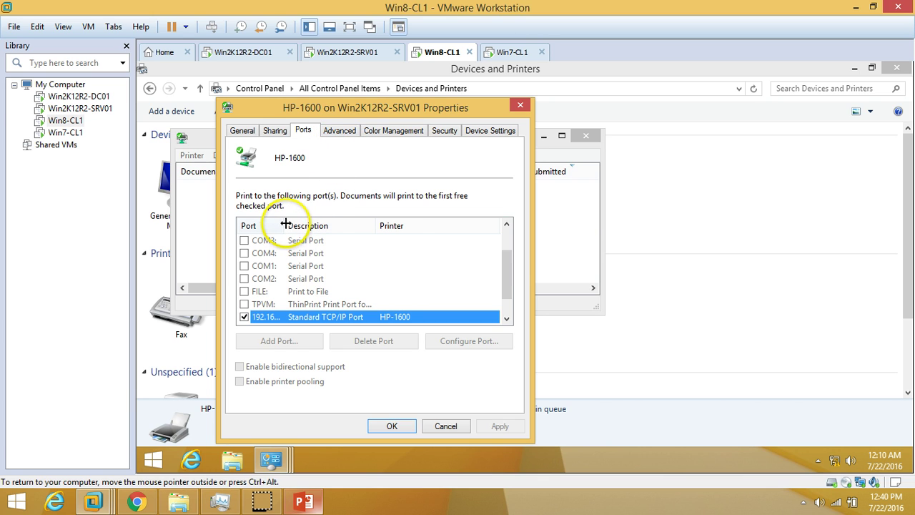
{"action": "left_click_drag", "start_coordinate": [284, 226], "coordinate": [308, 226]}
{"action": "left_click", "coordinate": [508, 309]}
{"action": "left_click", "coordinate": [507, 309]}
{"action": "left_click", "coordinate": [507, 309]}
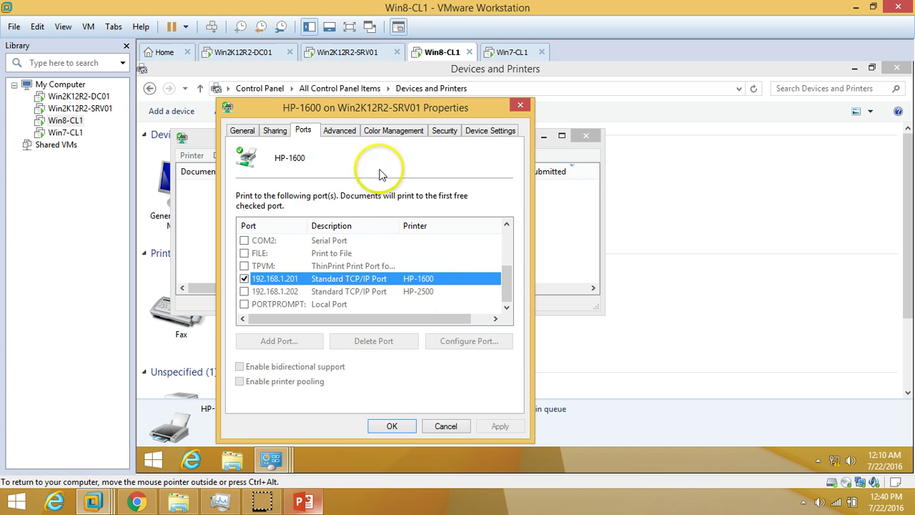
{"action": "left_click", "coordinate": [339, 131]}
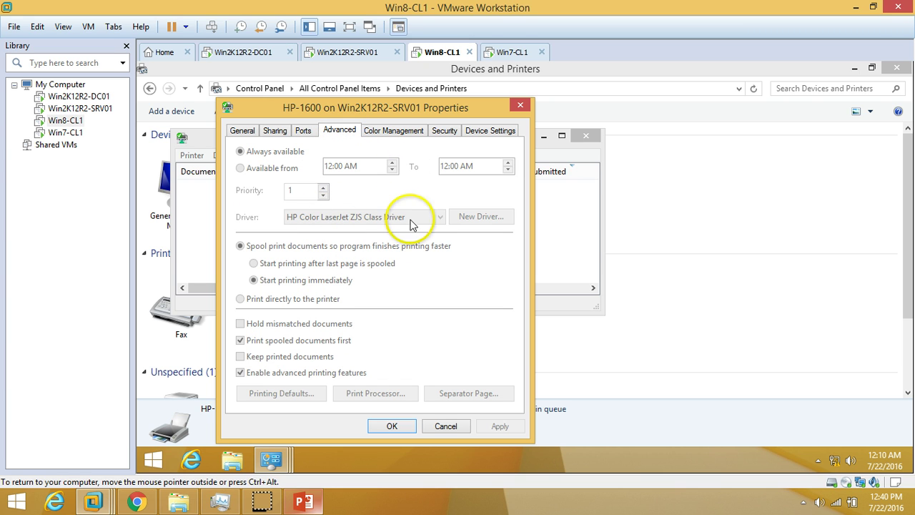
Step: Close the HP-1600 properties and print queue on Win8-CL1, and check whether Win7-CL1 is ready for sign-in
{"action": "left_click", "coordinate": [521, 105]}
{"action": "left_click", "coordinate": [587, 135]}
{"action": "left_click", "coordinate": [511, 57]}
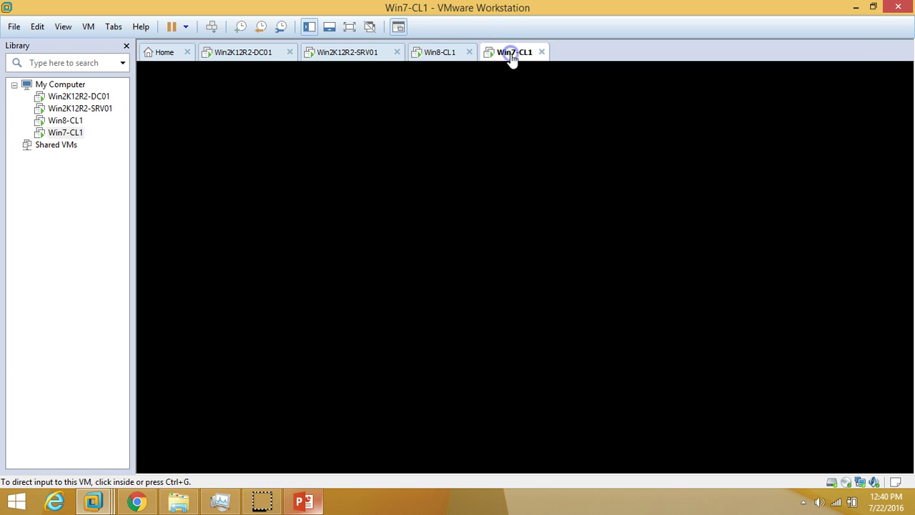
{"action": "left_click", "coordinate": [447, 56]}
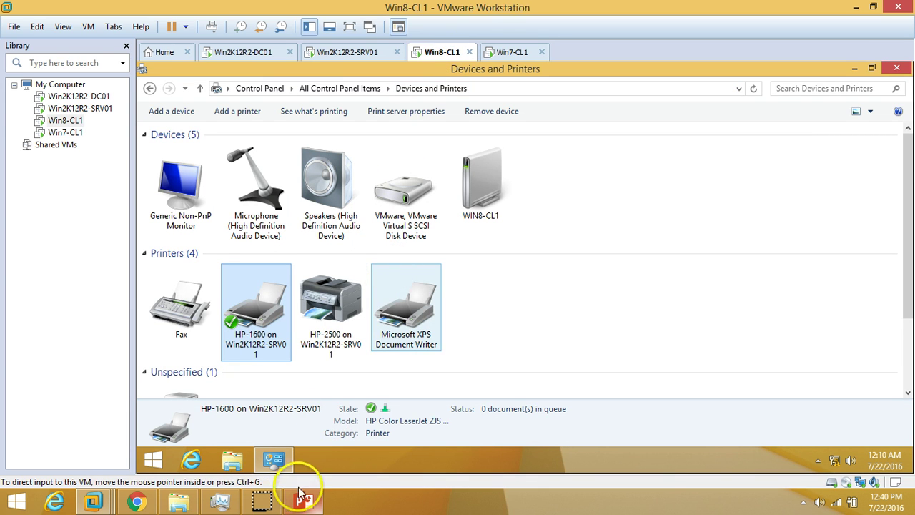
Step: Bring up the sign-in screen on Win7-CL1 and sign in with the domain user's account password
{"action": "key", "text": "ctrl+Tab"}
{"action": "left_click", "coordinate": [212, 27]}
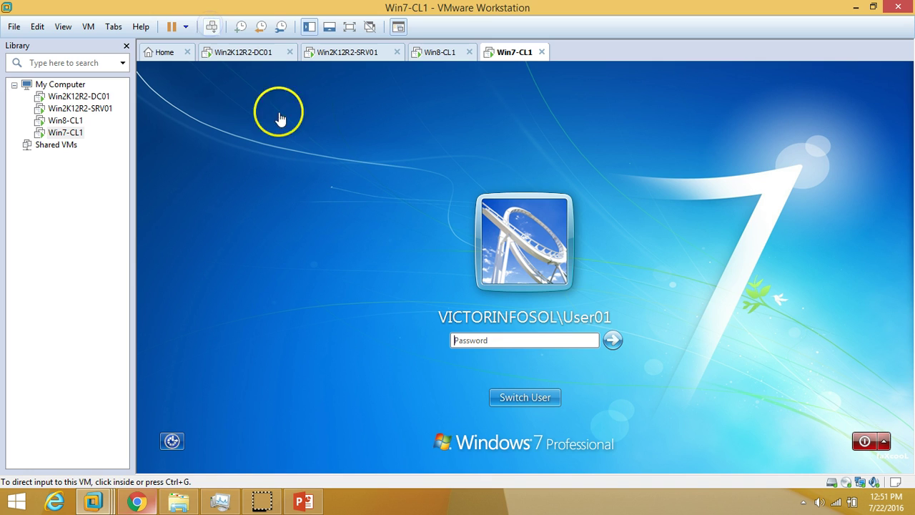
{"action": "left_click", "coordinate": [474, 362]}
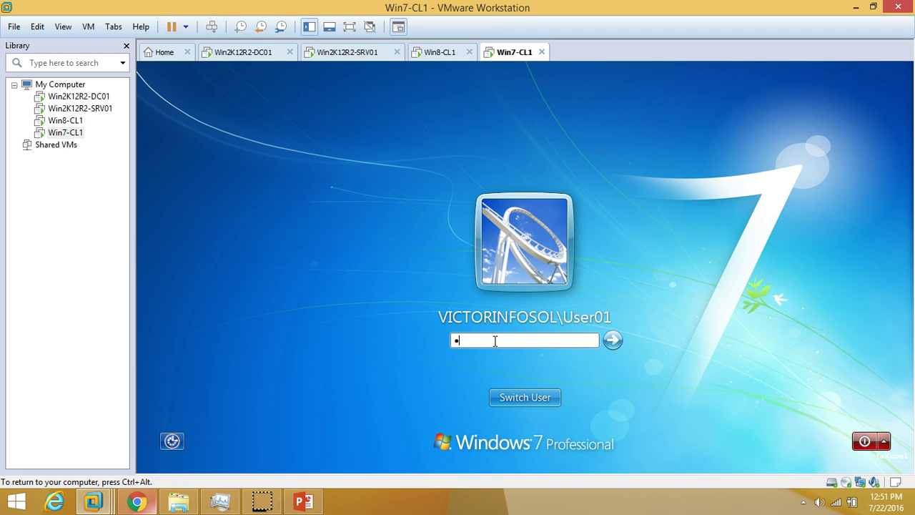
{"action": "key", "text": "Return"}
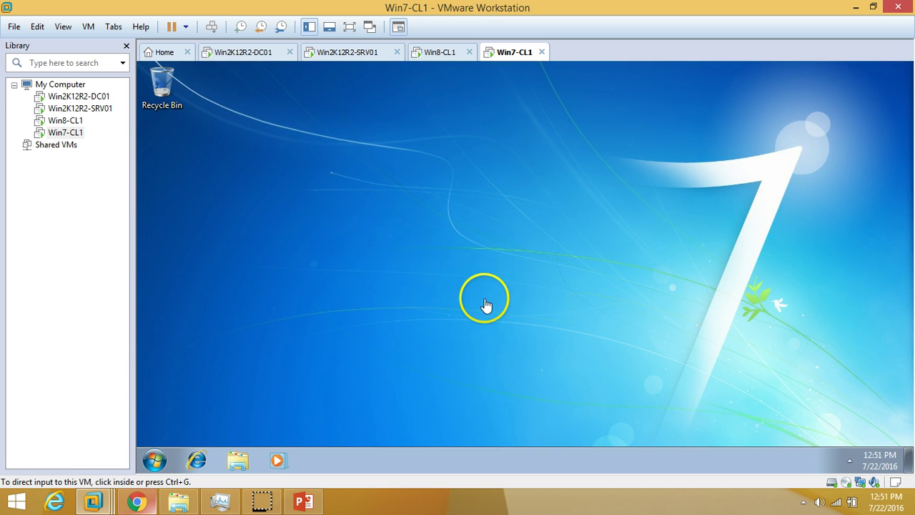
Step: Refresh the Win7-CL1 desktop and open Devices and Printers
{"action": "right_click", "coordinate": [355, 213]}
{"action": "left_click", "coordinate": [388, 252]}
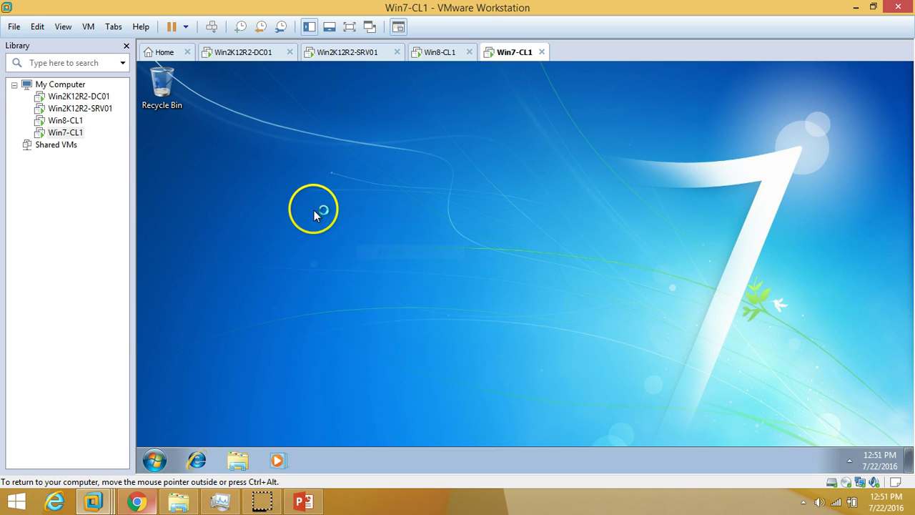
{"action": "right_click", "coordinate": [312, 207]}
{"action": "left_click", "coordinate": [365, 248]}
{"action": "left_click", "coordinate": [155, 460]}
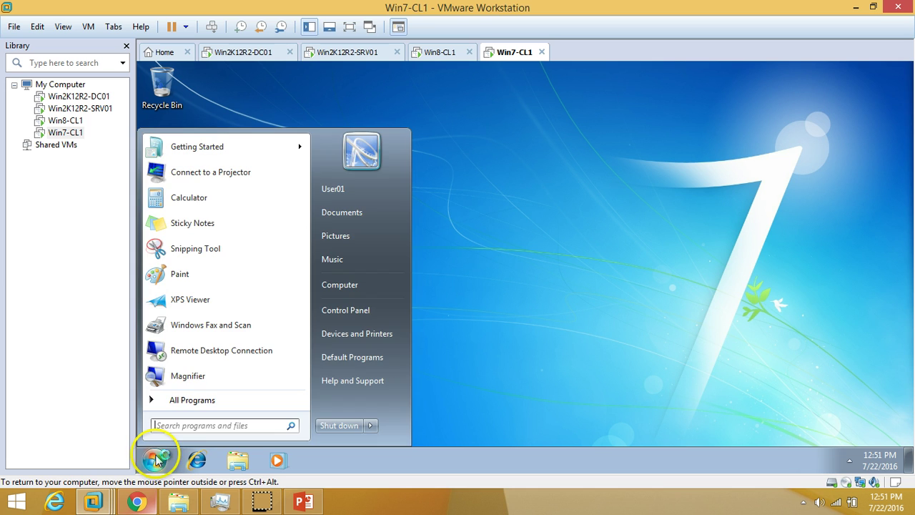
{"action": "left_click", "coordinate": [390, 334]}
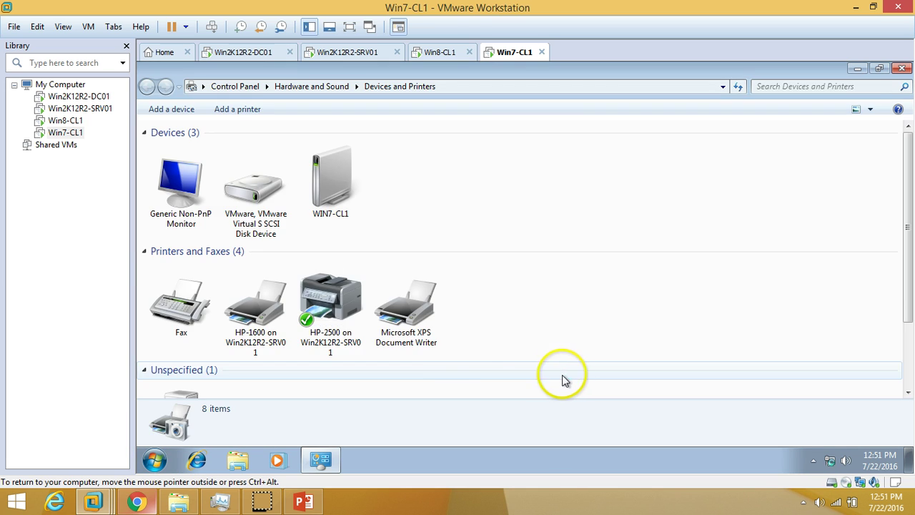
Step: Refresh Devices and Printers on Win7-CL1 and examine the deployed HP-1600 and HP-2500 printers
{"action": "right_click", "coordinate": [620, 329]}
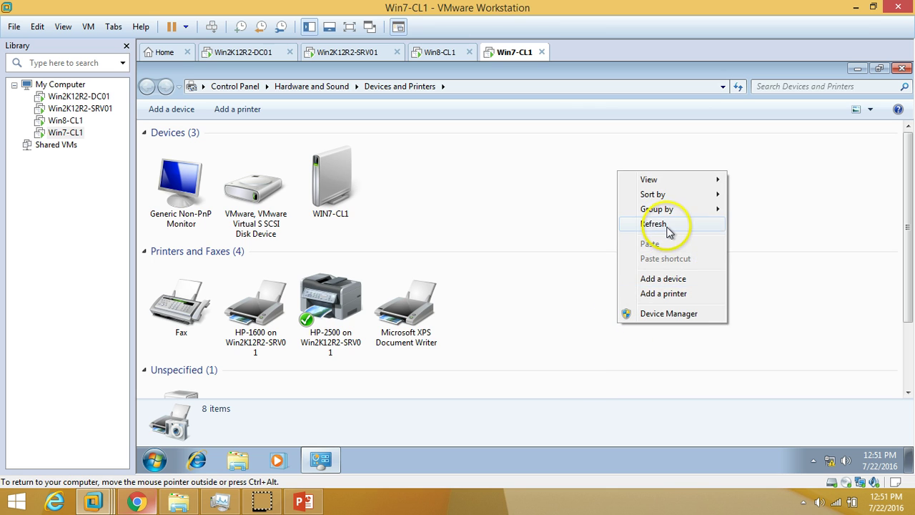
{"action": "left_click", "coordinate": [668, 231]}
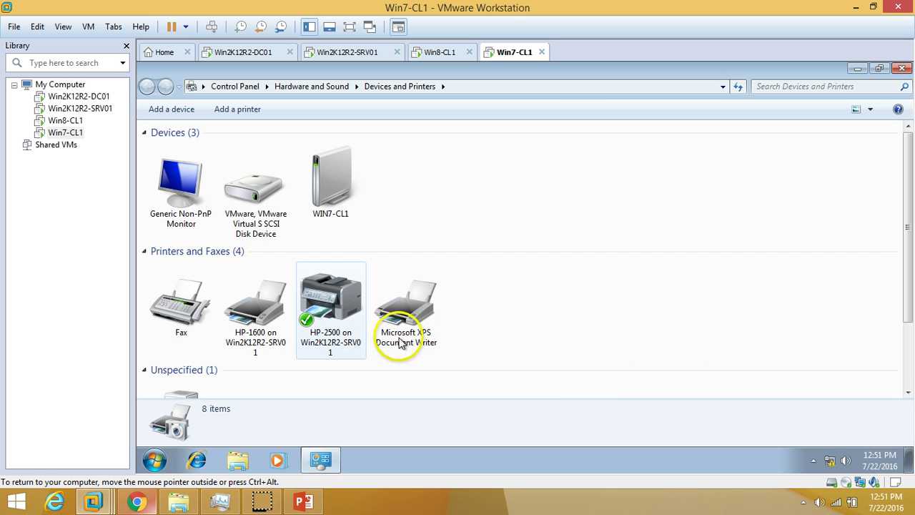
{"action": "left_click", "coordinate": [256, 308]}
{"action": "right_click", "coordinate": [520, 308]}
{"action": "left_click", "coordinate": [563, 207]}
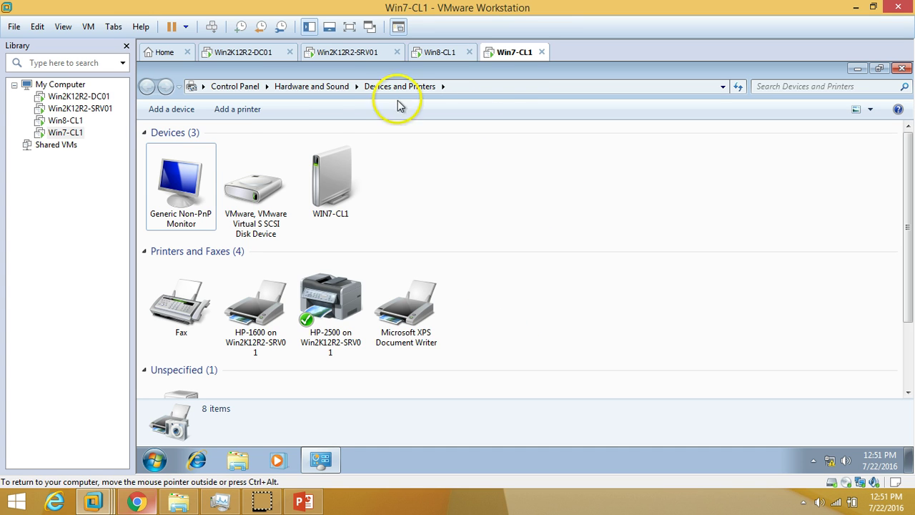
Step: Switch to the PowerPoint slide show and advance from the task list to the closing slide
{"action": "left_click", "coordinate": [353, 53]}
{"action": "left_click", "coordinate": [512, 52]}
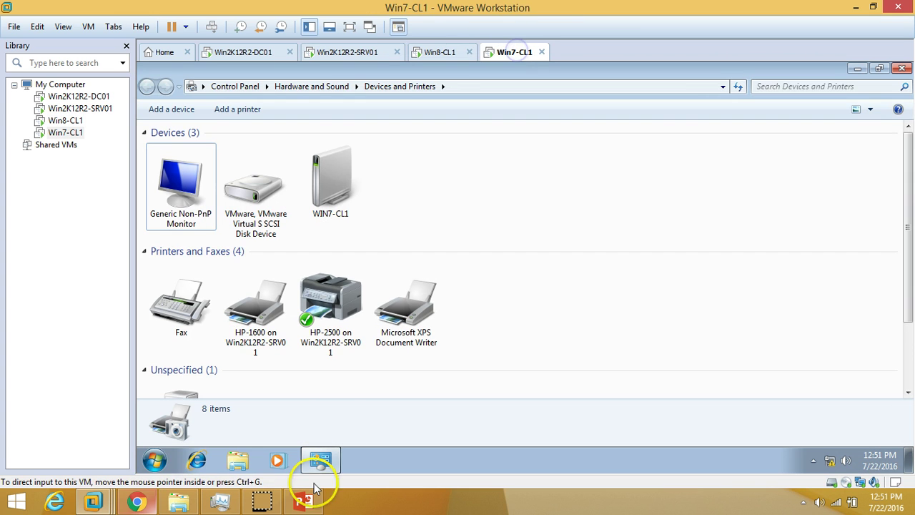
{"action": "left_click", "coordinate": [303, 502]}
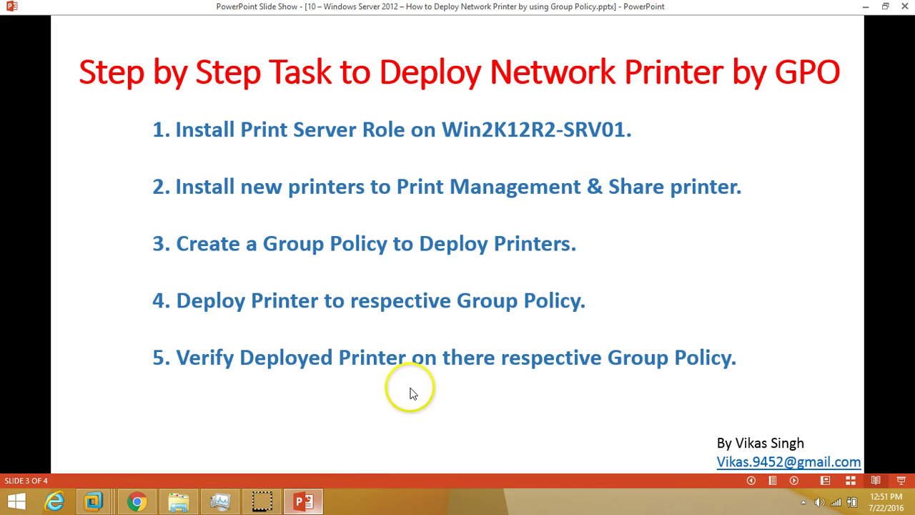
{"action": "left_click", "coordinate": [794, 482]}
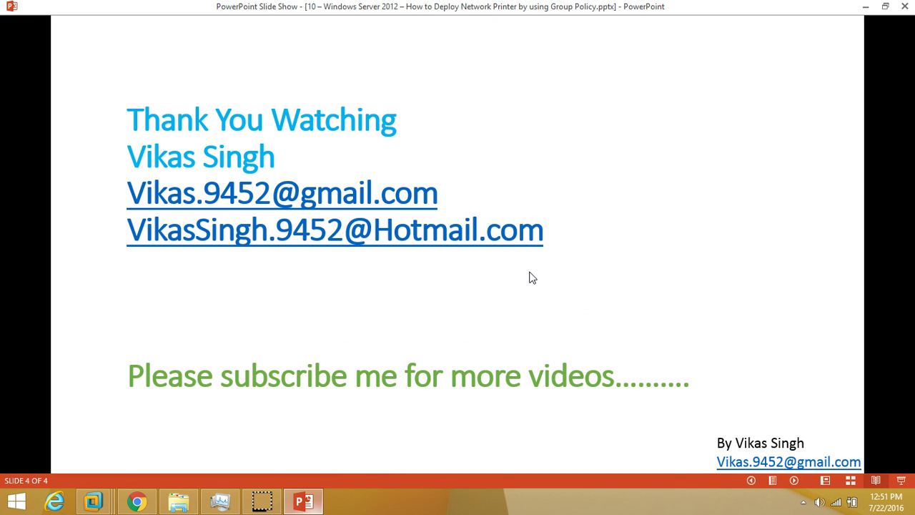